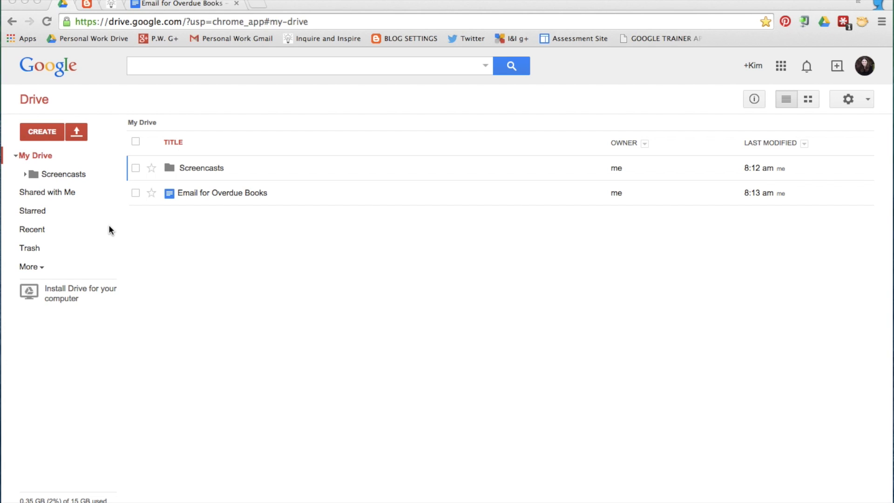
Create a new blank Google Form from Drive's CREATE menu
left_click(43, 132)
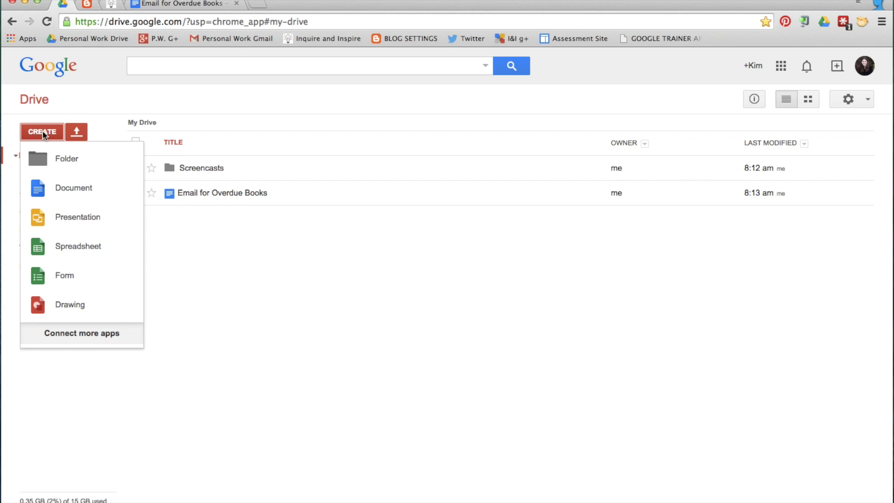
left_click(83, 283)
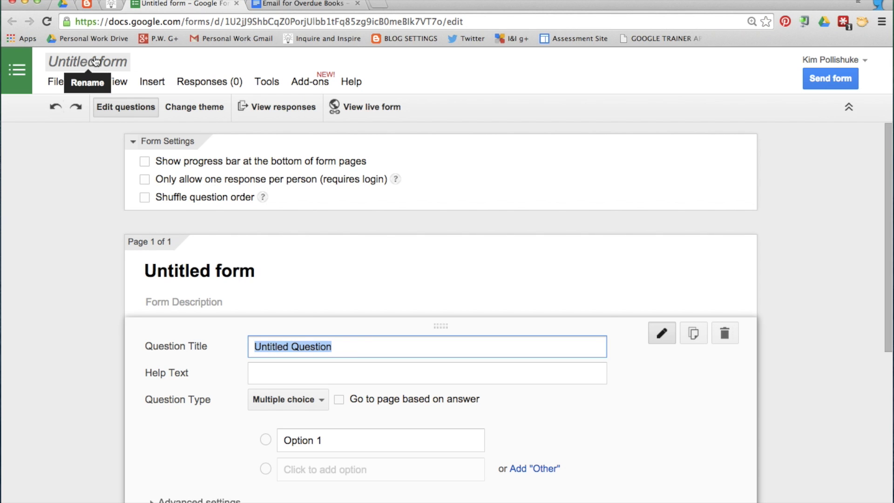
Rename the form from Untitled form to 'Overdue Library Book Notifications'
left_click(95, 61)
key("BackSpace")
type("Overdue Libra")
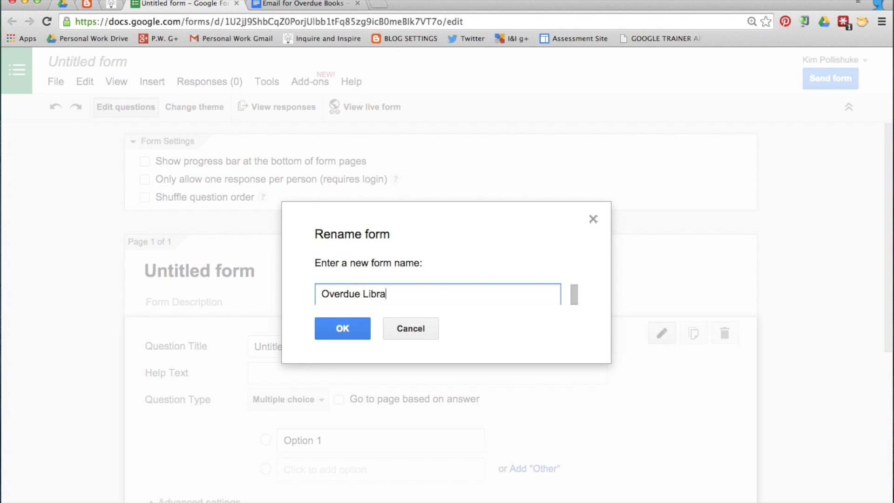
type("ry Book Notifications")
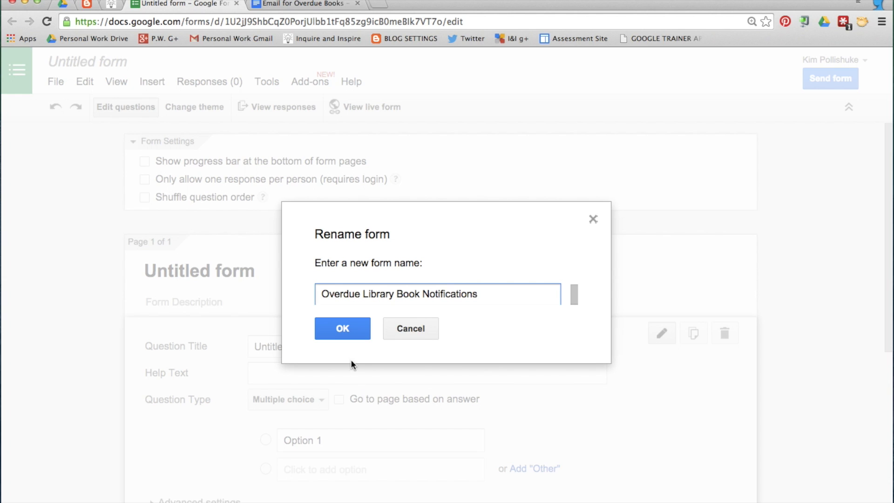
left_click(351, 332)
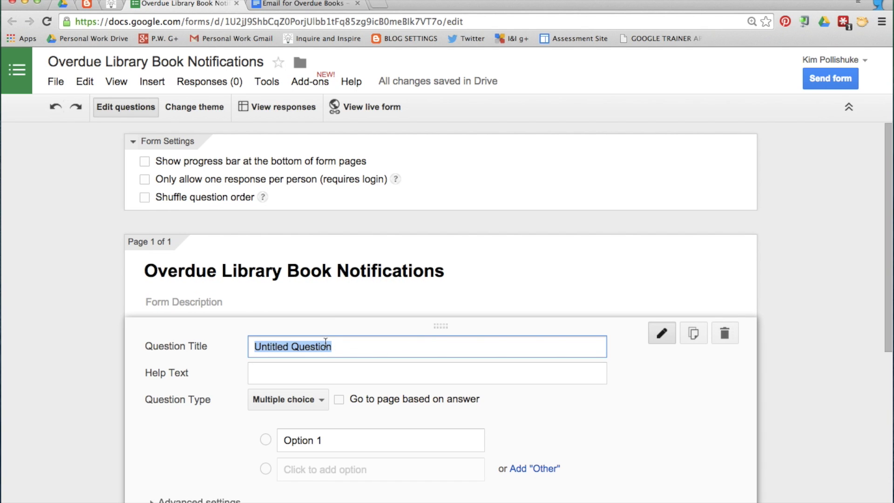
Add a required 'Name' choose-from-a-list question with one student name option, then a new question
type("Name")
scroll(341, 296, "down", 3)
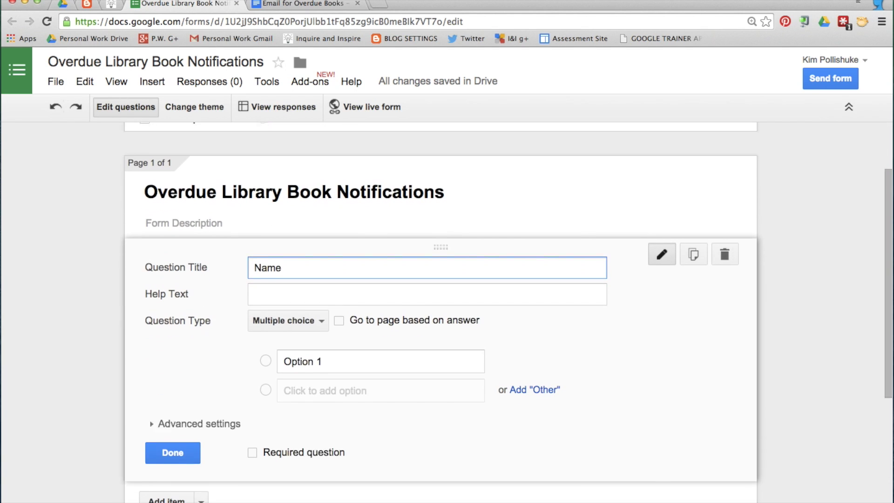
left_click(322, 292)
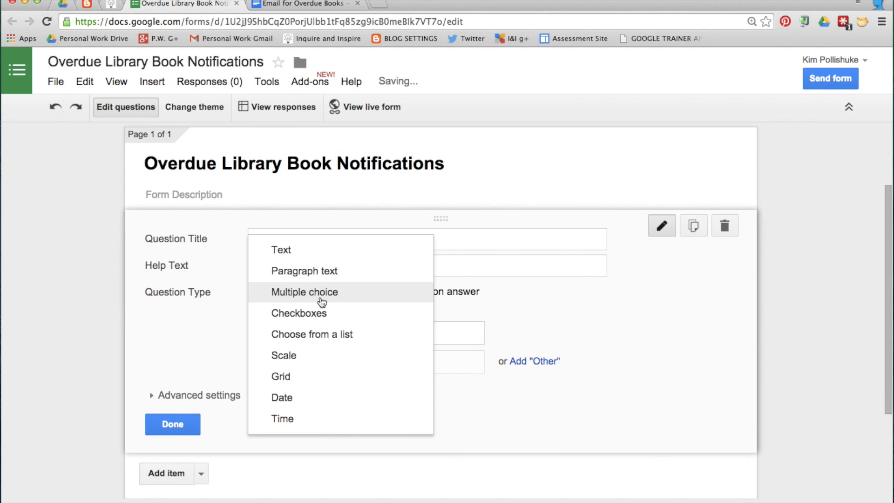
left_click(363, 335)
left_click(338, 333)
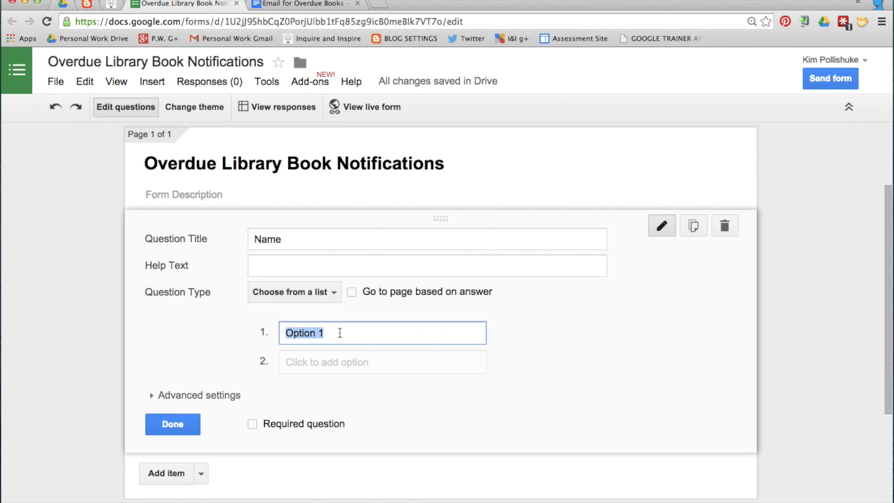
type("Kim")
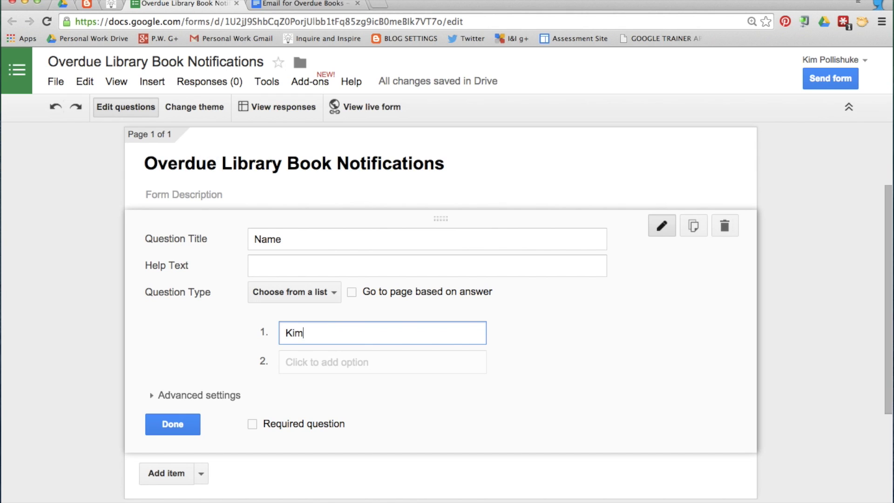
left_click(252, 424)
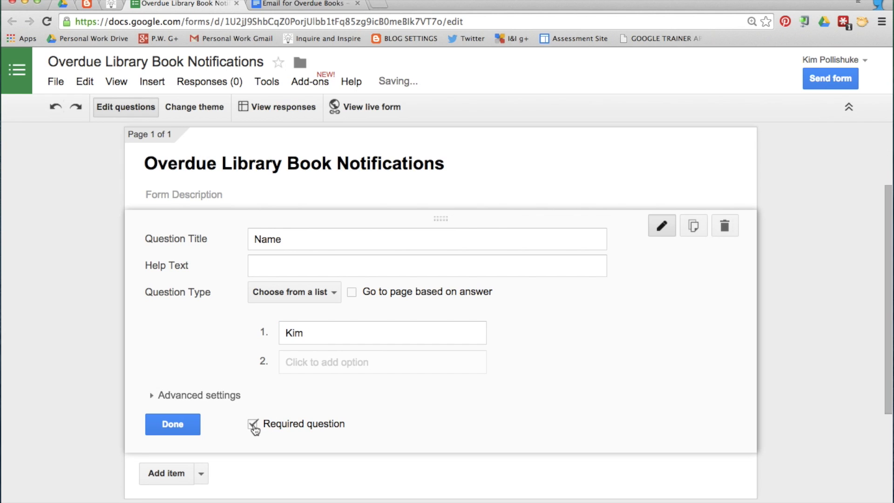
left_click(168, 423)
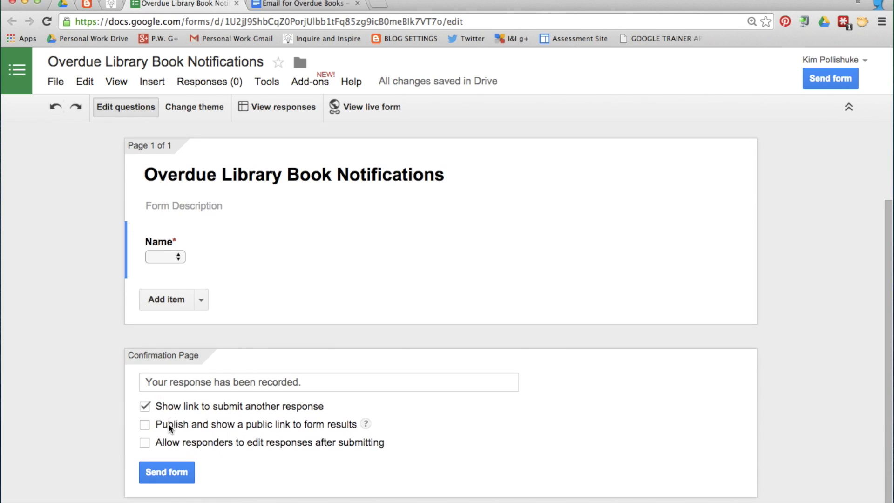
left_click(167, 300)
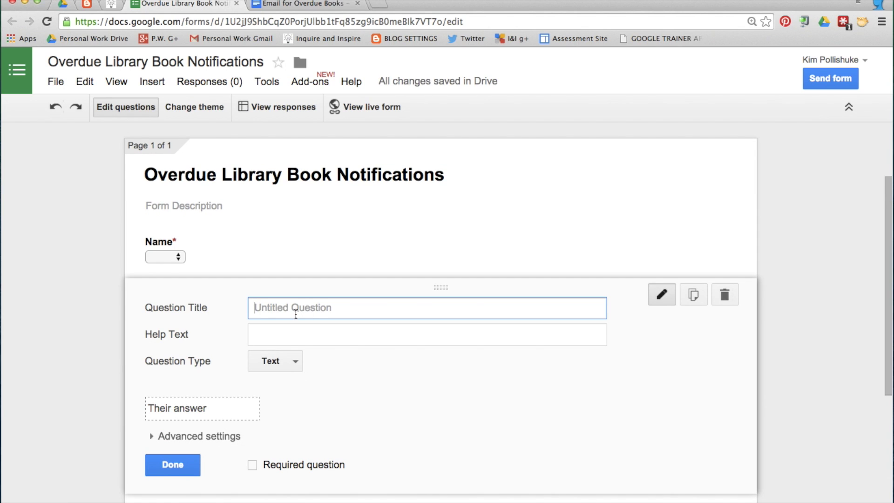
Title the new text question 'Book 1' and make it required
type("Book 1")
left_click(252, 465)
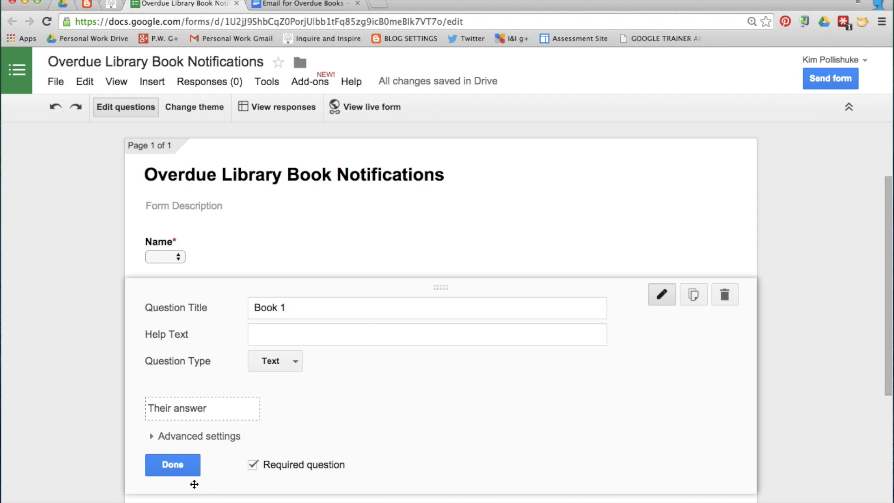
left_click(172, 464)
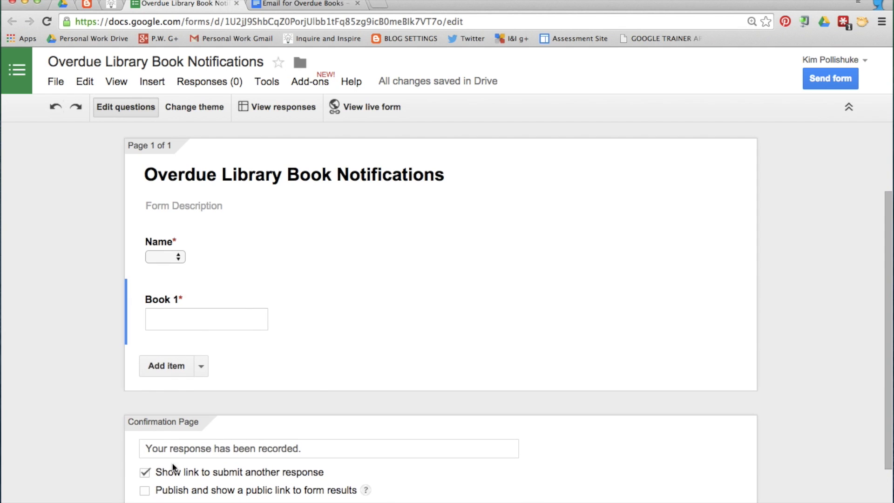
Duplicate Book 1 as an optional 'Book 2' question
left_click(541, 331)
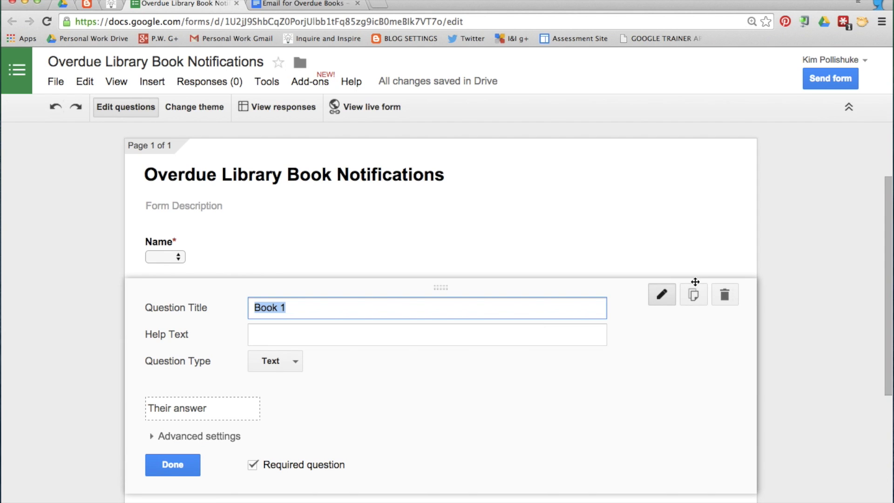
left_click(695, 306)
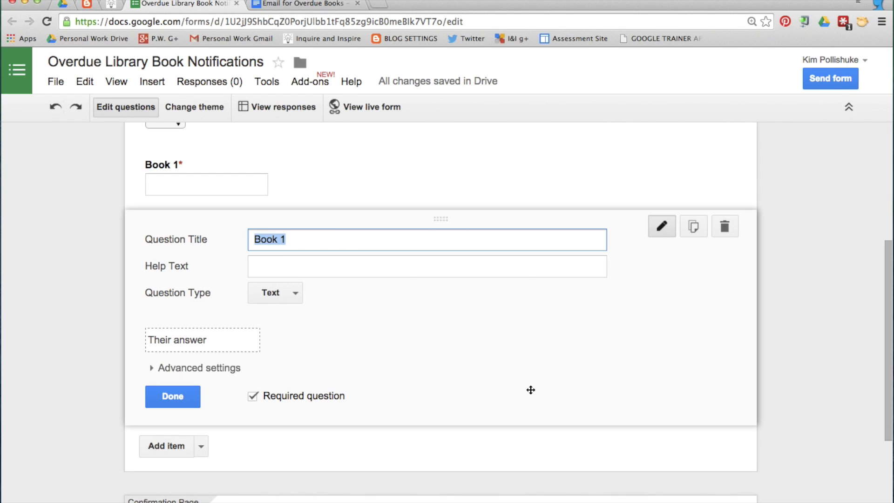
left_click(302, 240)
key("BackSpace")
type("2")
left_click(253, 397)
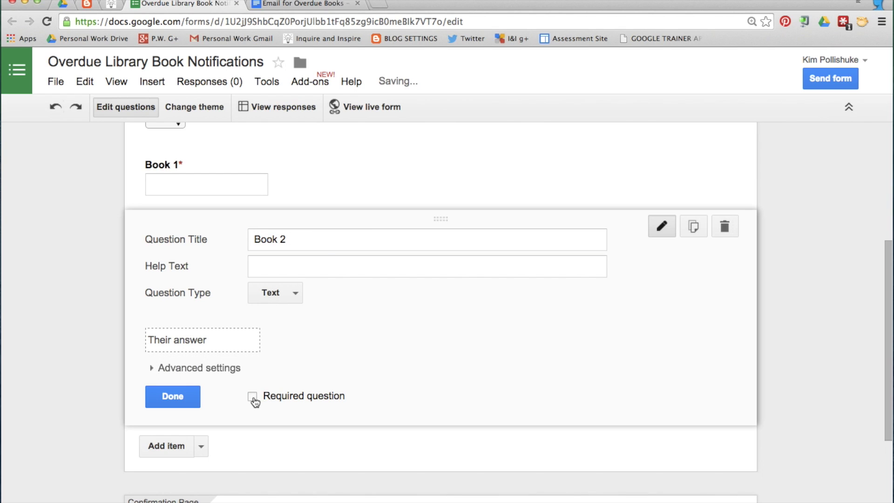
left_click(179, 393)
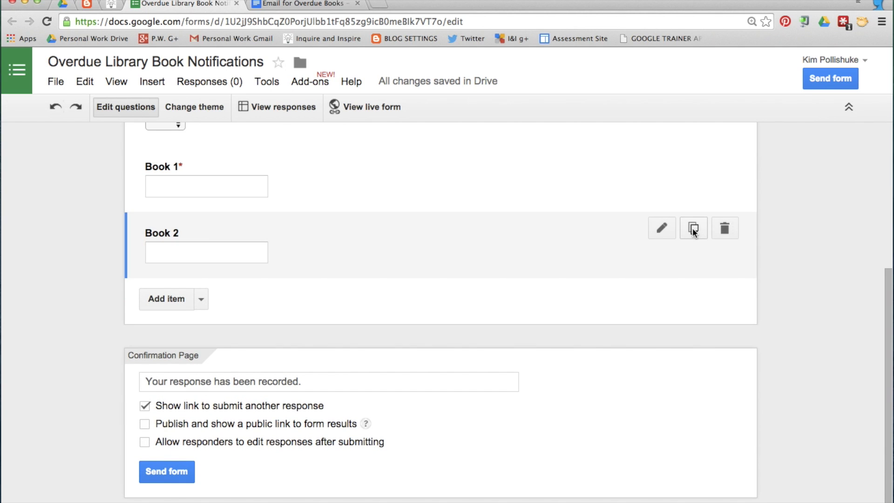
Duplicate Book 2 as 'Book 3', then add another new question
left_click(692, 228)
left_click(378, 309)
key("BackSpace")
type("3")
scroll(357, 356, "down", 2)
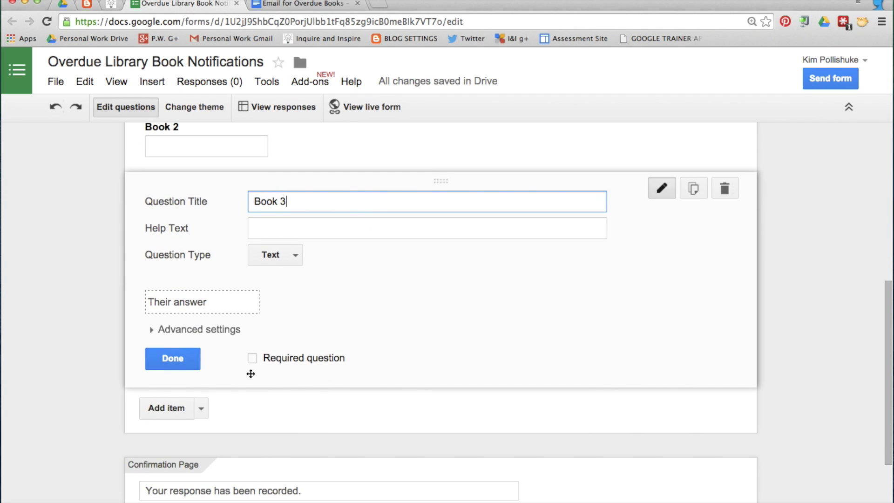
left_click(180, 358)
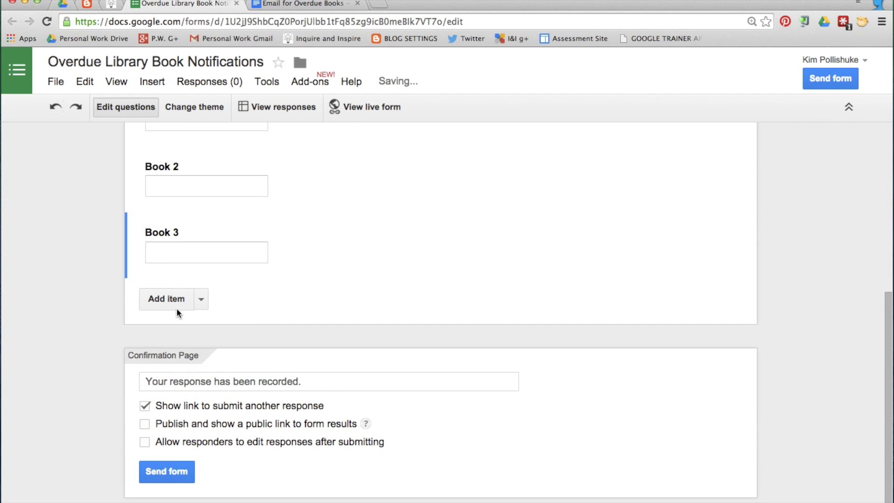
left_click(175, 299)
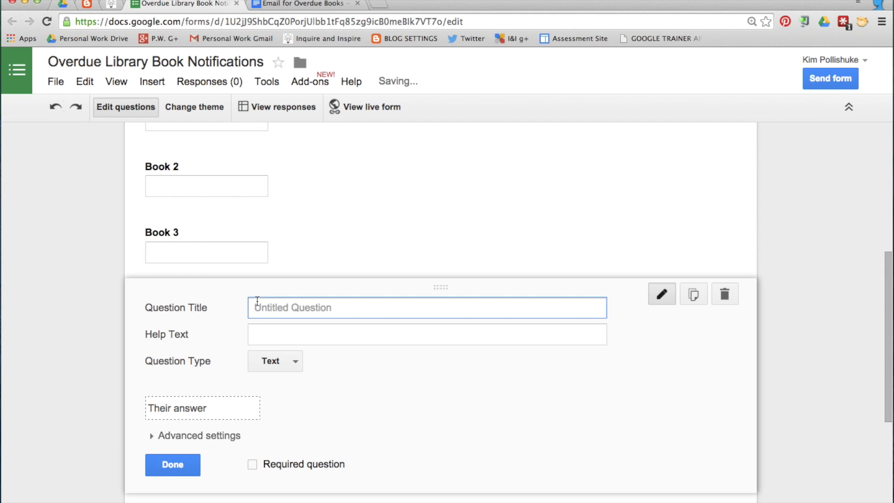
Make a required 'Original Due Date' date question that includes the year
type("Original Due Date")
left_click(298, 360)
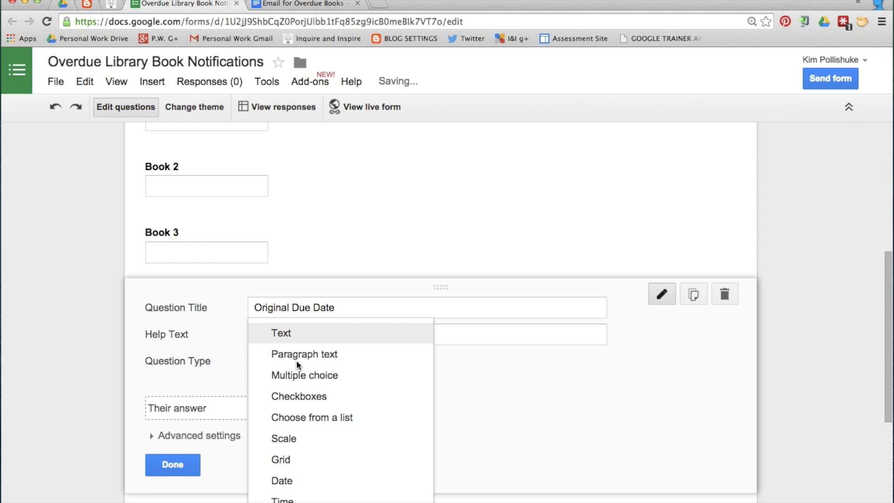
left_click(305, 484)
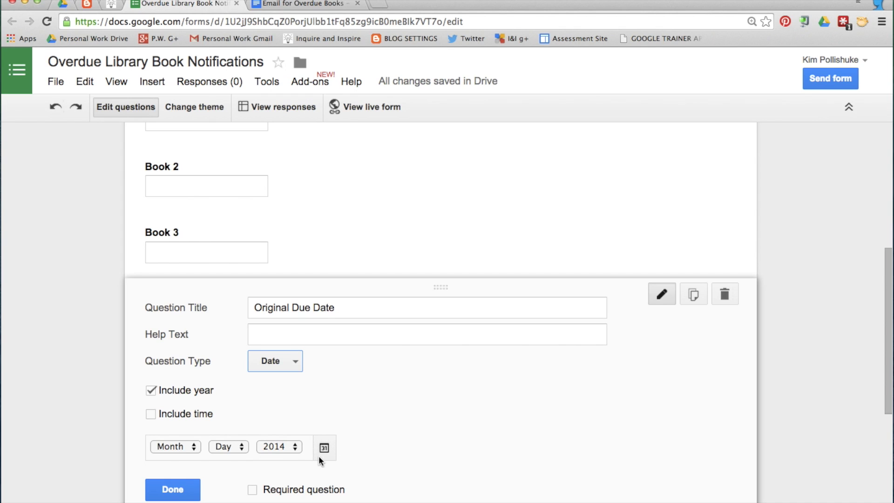
left_click(151, 391)
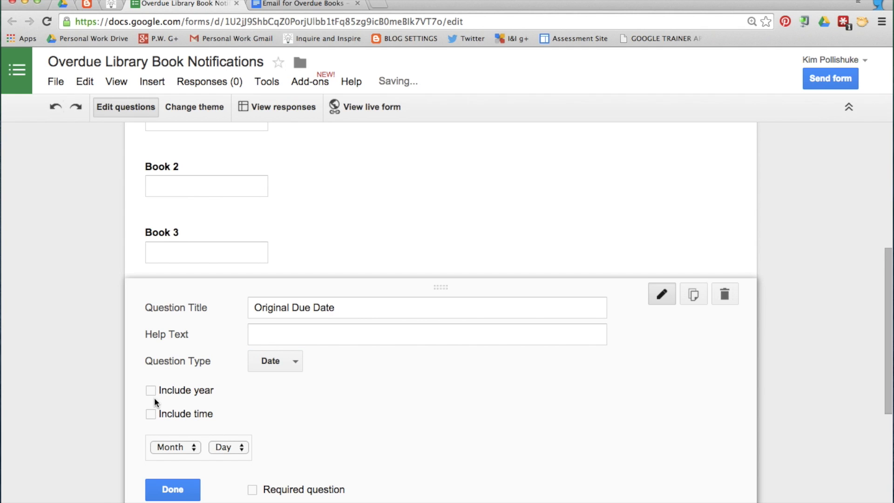
left_click(151, 391)
scroll(132, 440, "down", 4)
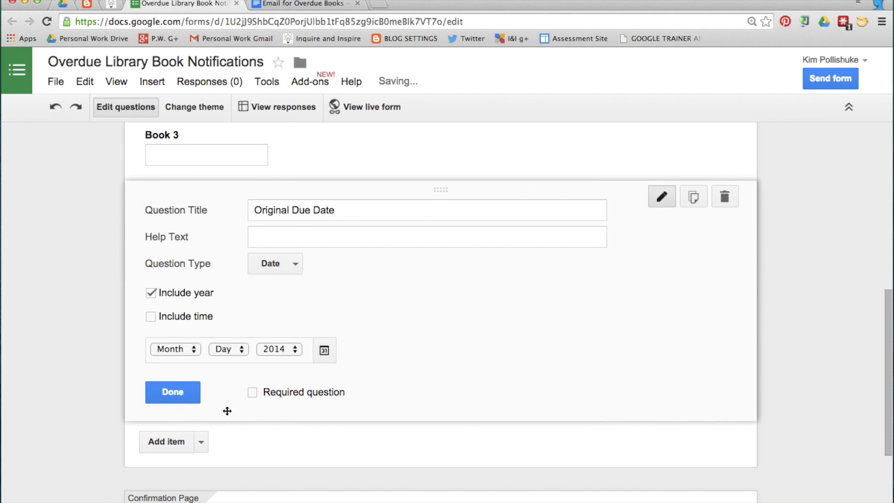
left_click(253, 394)
left_click(173, 394)
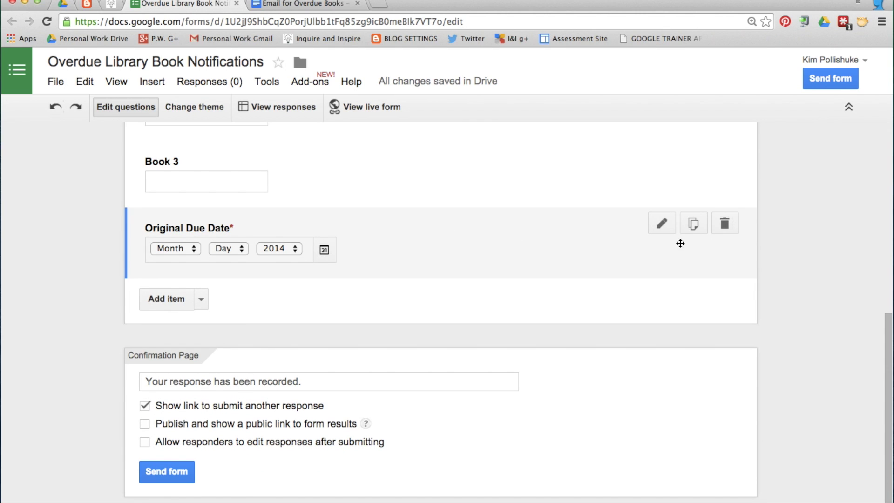
Duplicate it and retitle the copy 'New Due Date'
left_click(693, 224)
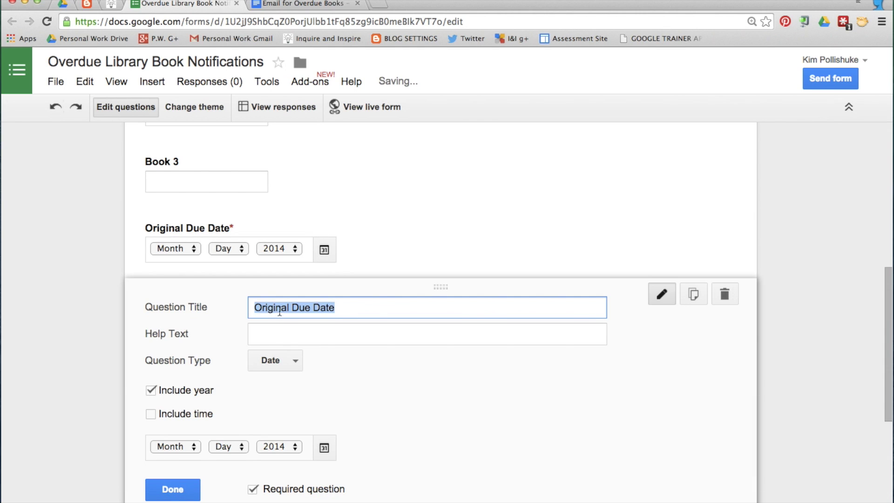
double_click(280, 311)
type("New")
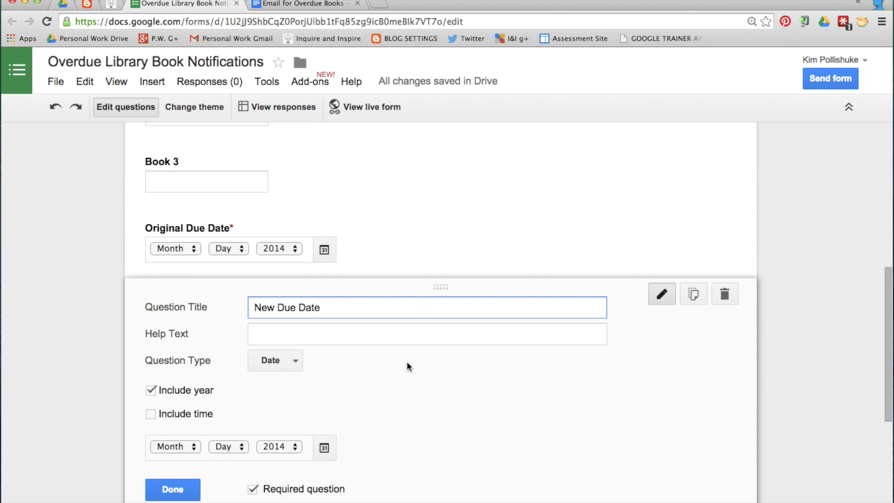
scroll(406, 361, "down", 3)
left_click(167, 401)
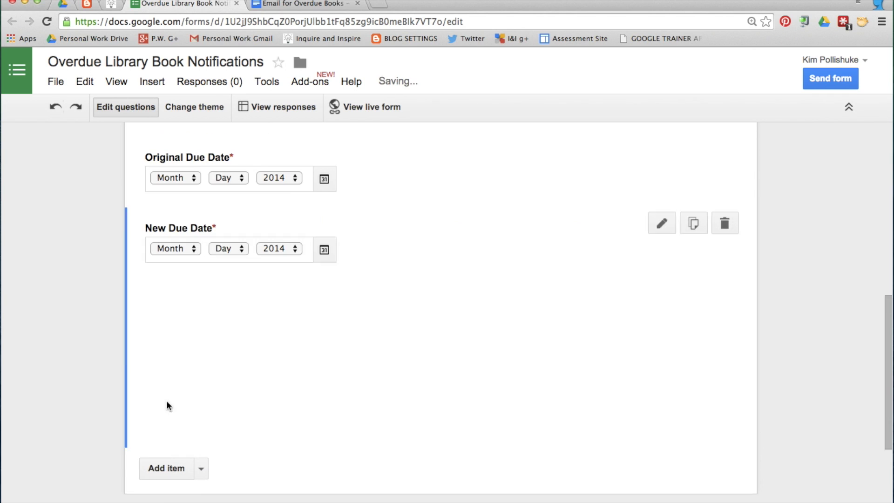
Preview the live form, then open the linked responses spreadsheet from the editor
left_click(370, 106)
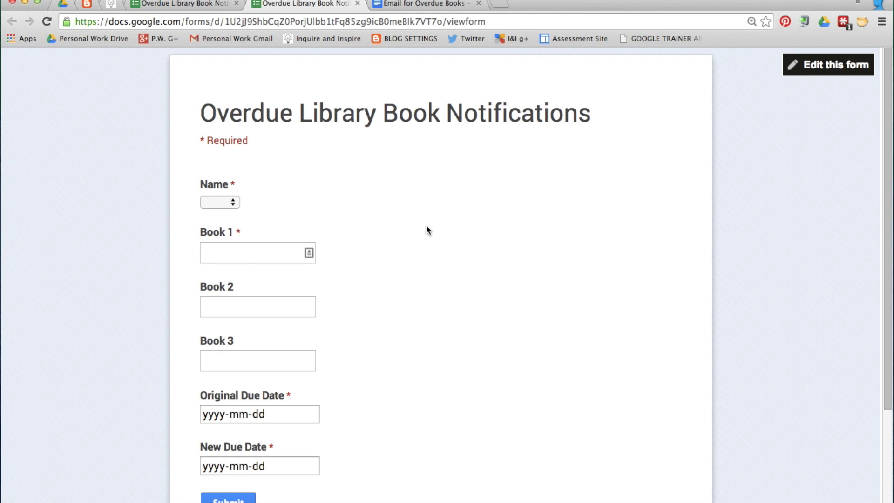
scroll(394, 241, "down", 4)
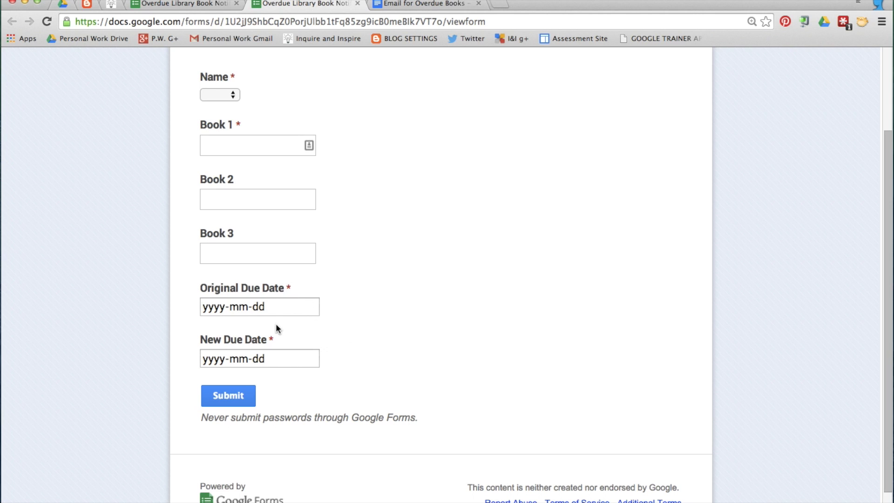
scroll(276, 323, "up", 4)
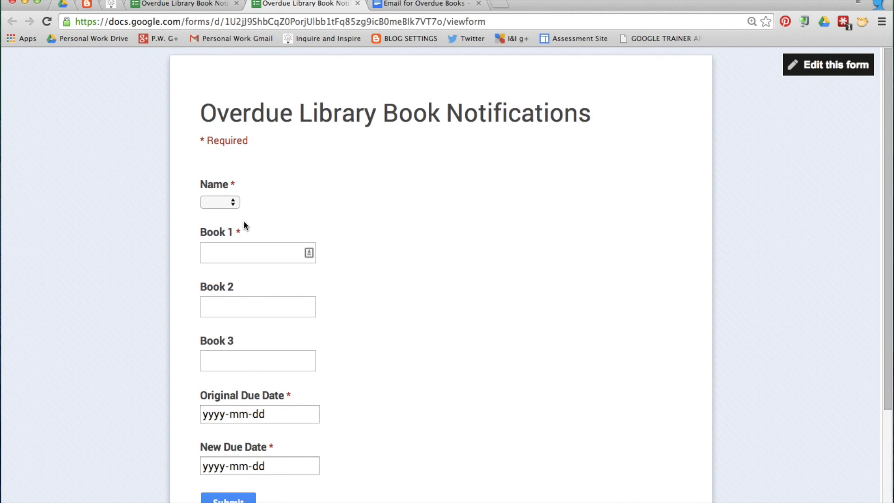
left_click(192, 6)
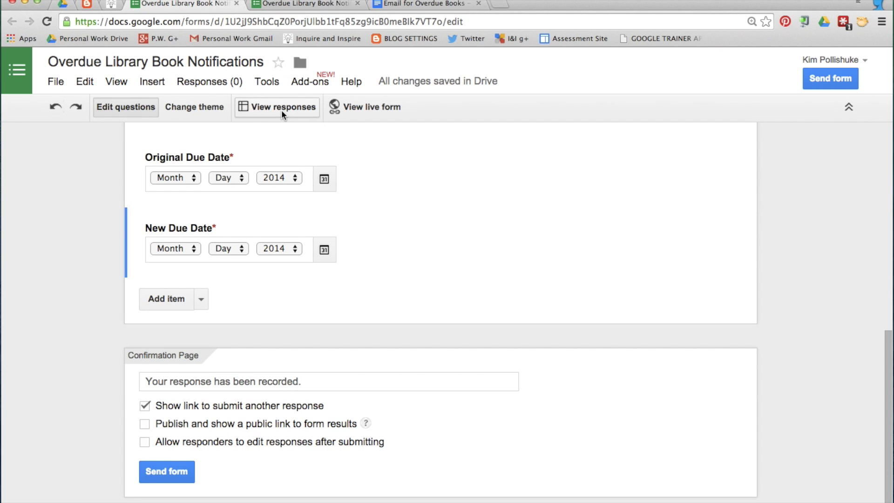
left_click(282, 110)
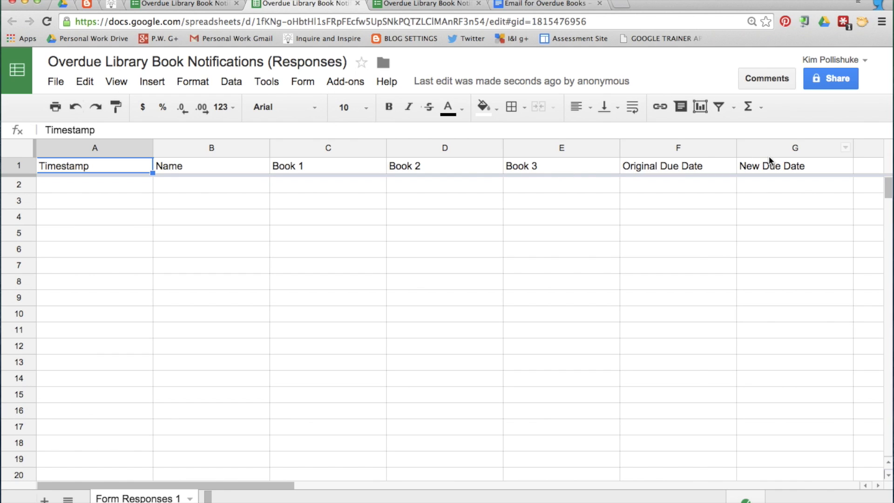
Enter headers ODD in H1 and NDD in I1
scroll(418, 164, "right", 5)
left_click(418, 166)
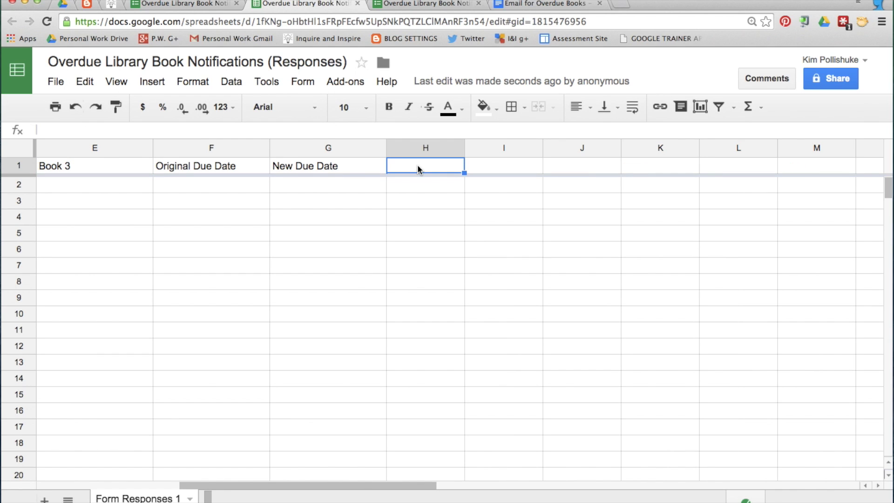
type("ODD")
key("Return")
left_click(494, 166)
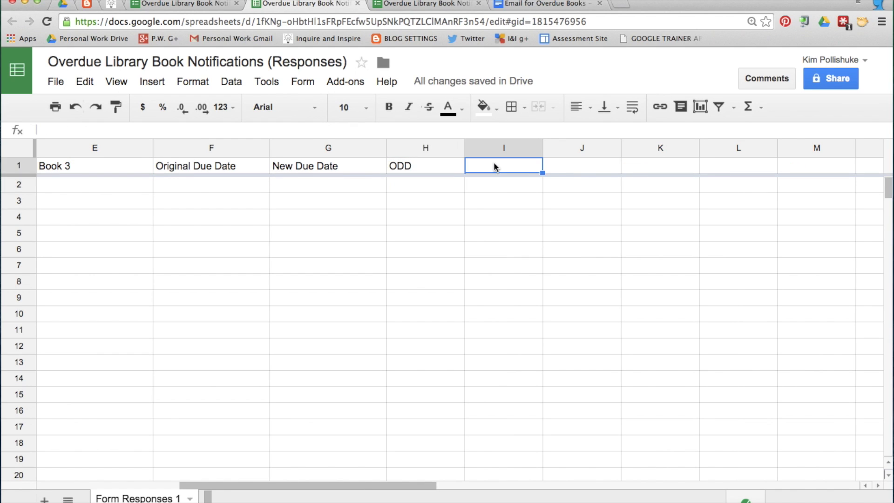
type("NDD")
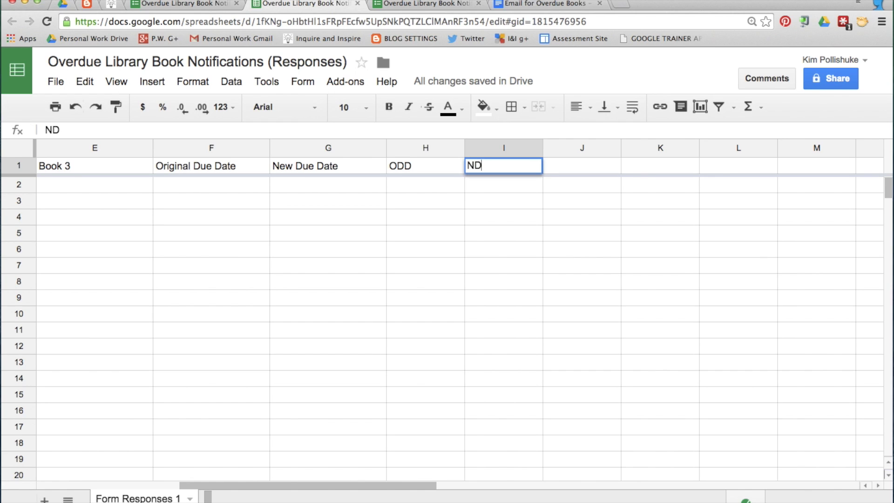
key("Return")
Enter headers Parent Email 1 in J1 and Parent Email 2 in K1
left_click(576, 166)
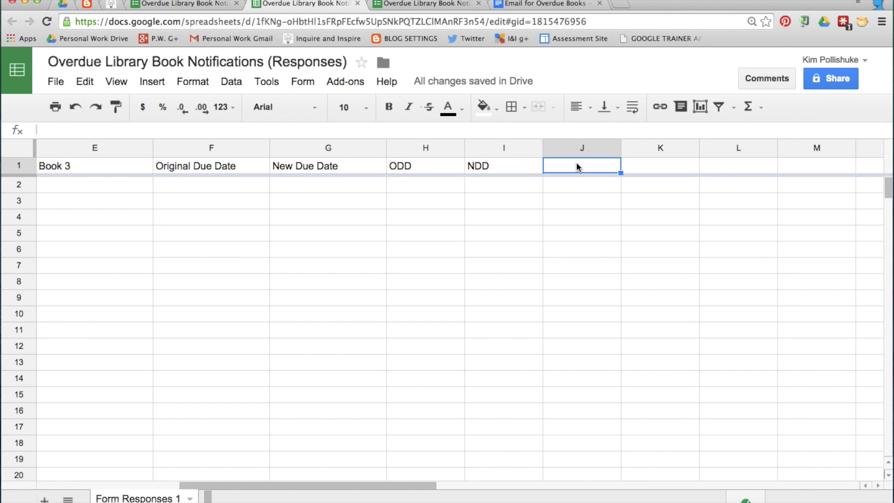
type("Parent Email 1")
key("Tab")
type("Parent Em")
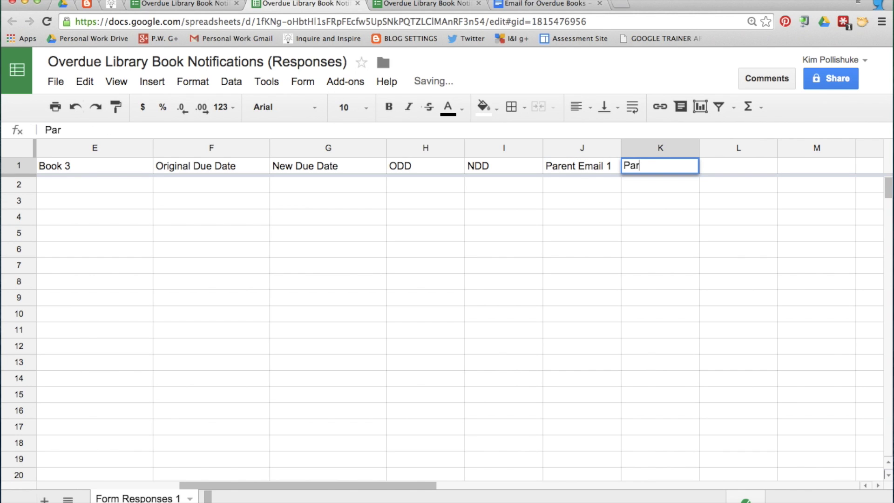
type("ail 2")
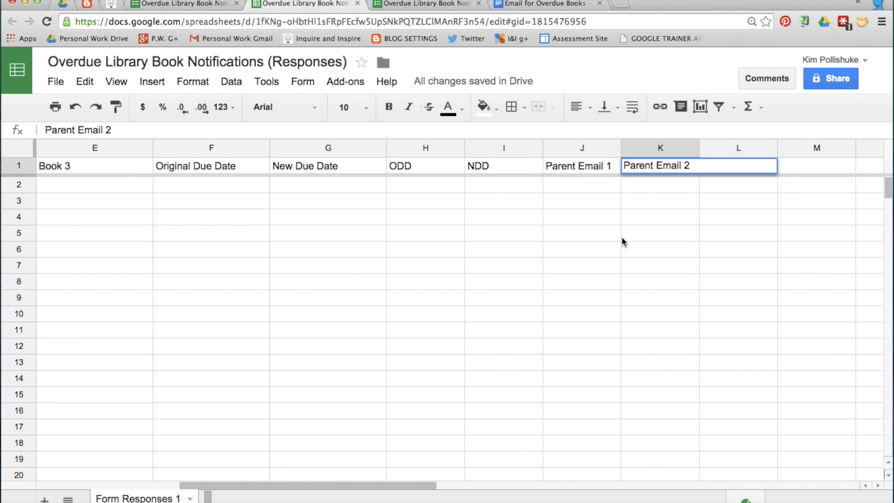
left_click(631, 240)
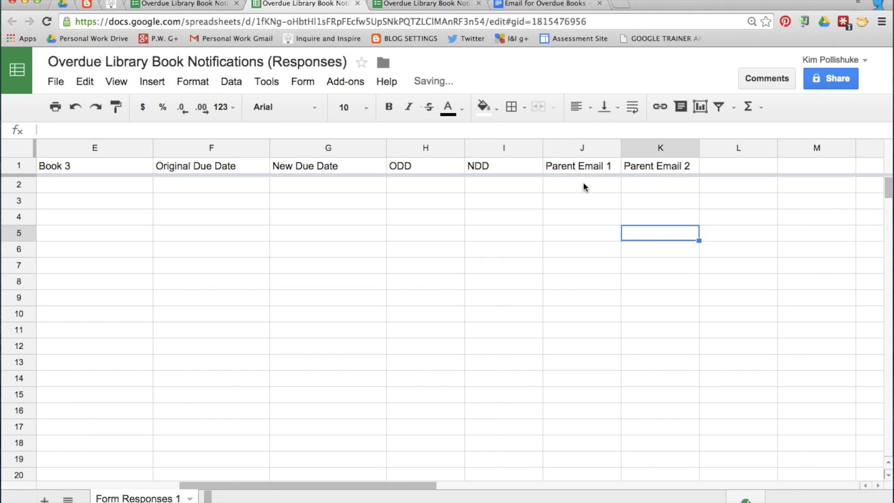
scroll(462, 183, "left", 5)
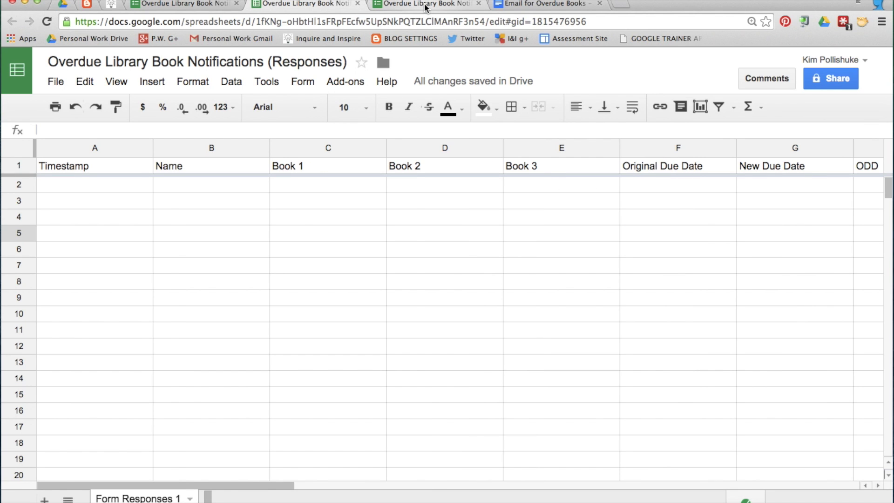
left_click(424, 3)
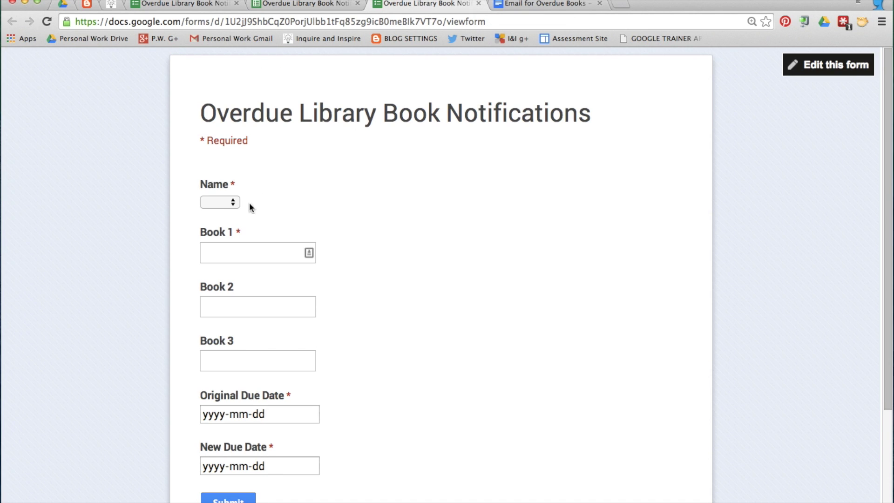
Pick a student name and enter books 'The Hunger Games' and 'Catching Fire'
left_click(231, 201)
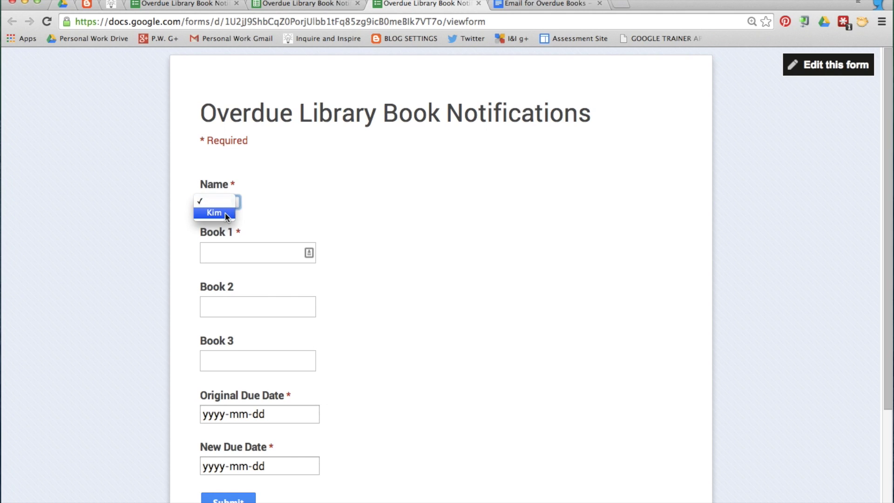
left_click(225, 212)
left_click(224, 256)
type("Th")
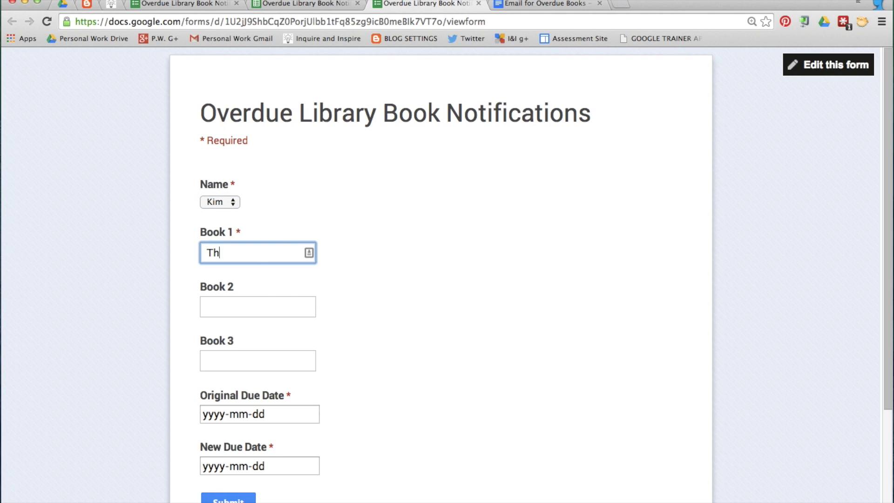
type("e Hunger Games")
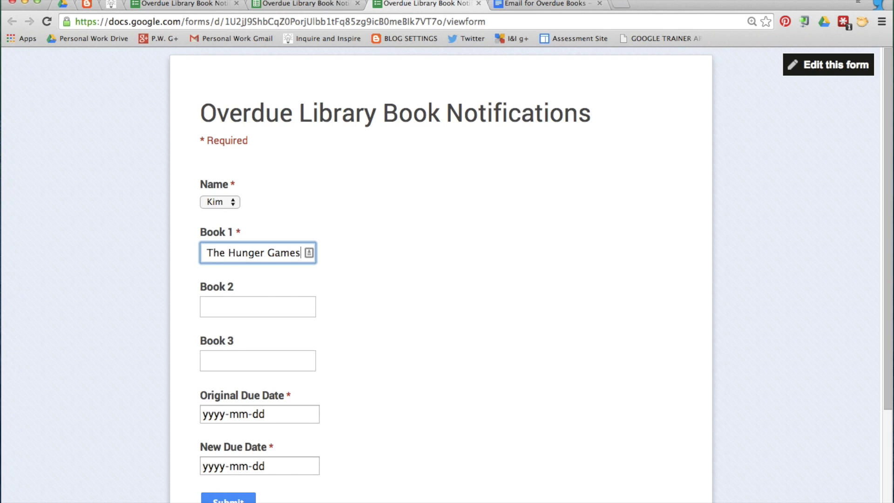
left_click(230, 303)
type("Cat")
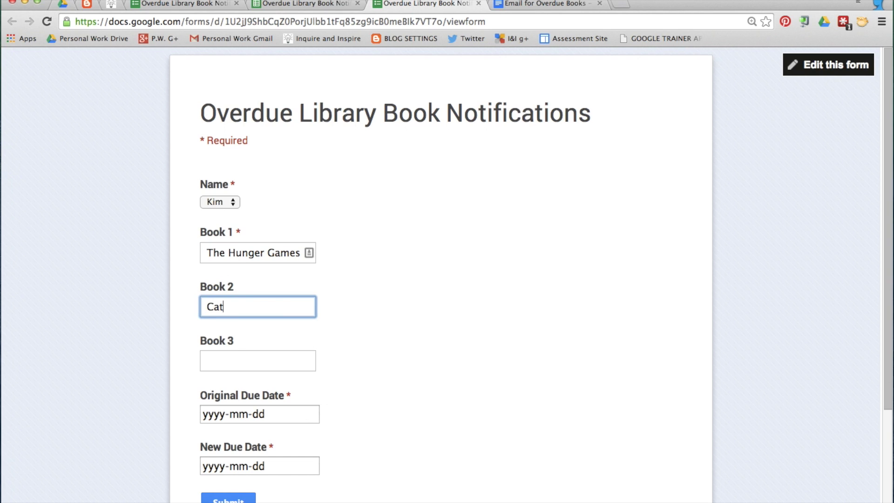
type("ching Fire")
Set due dates 2014-11-20 and 2014-11-28, then submit the response
scroll(343, 392, "down", 3)
left_click(311, 327)
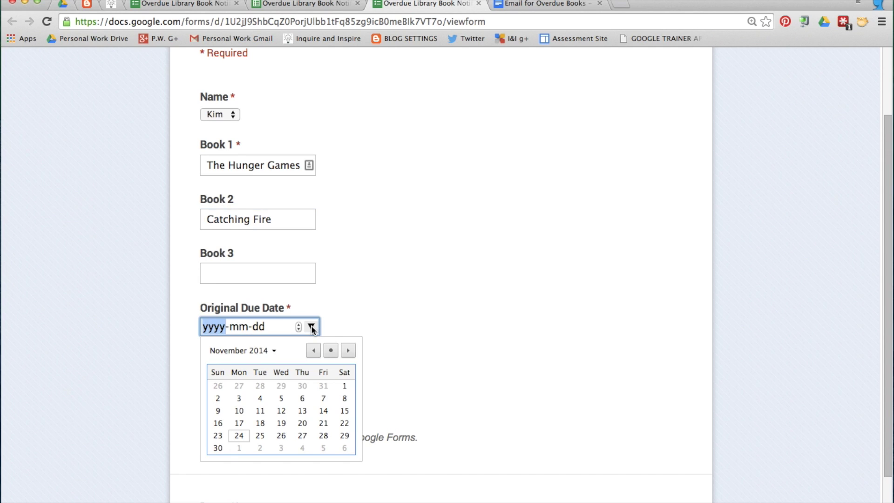
left_click(302, 423)
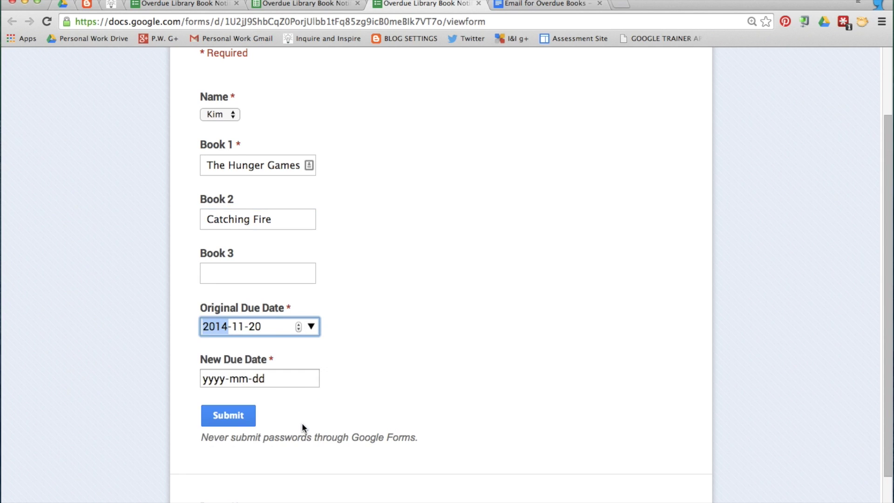
left_click(311, 379)
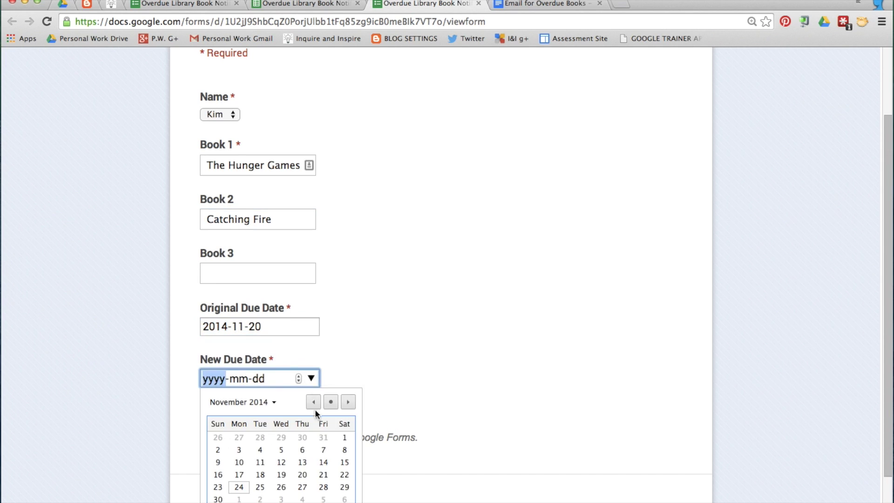
left_click(323, 487)
left_click(232, 415)
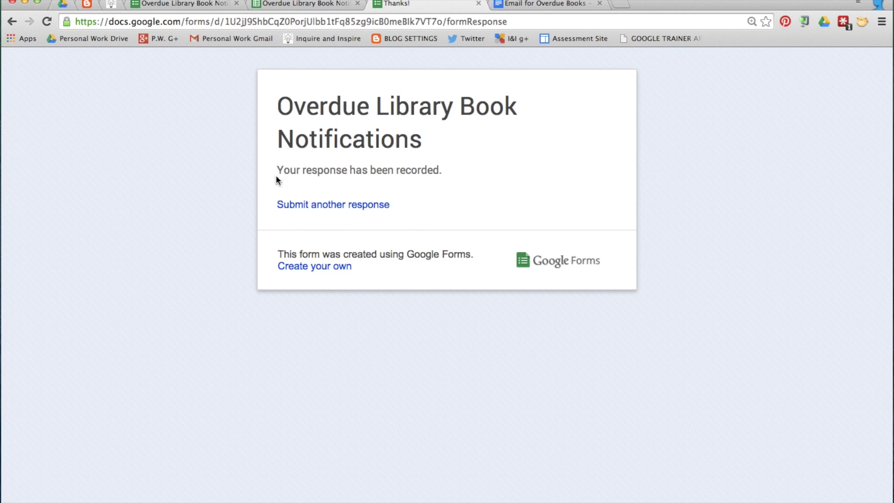
In the Responses sheet, enter =F2 in H2 to copy the original due date
left_click(315, 4)
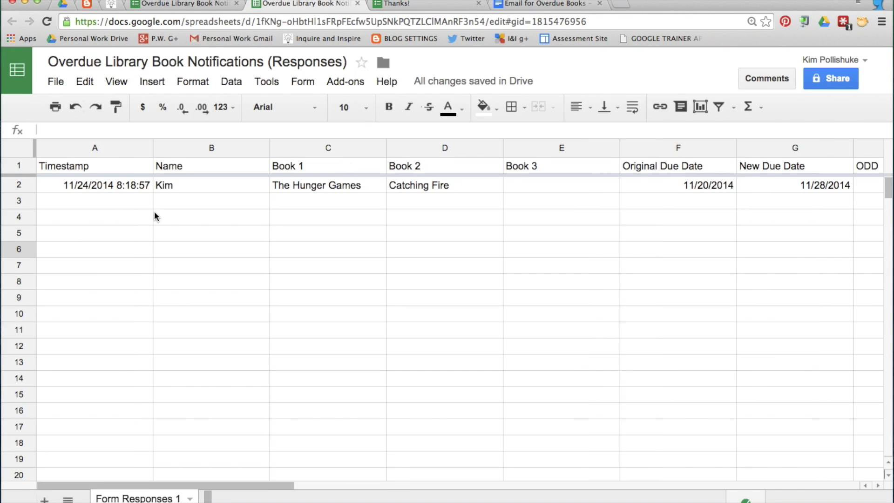
key("super+minus")
key("super+minus")
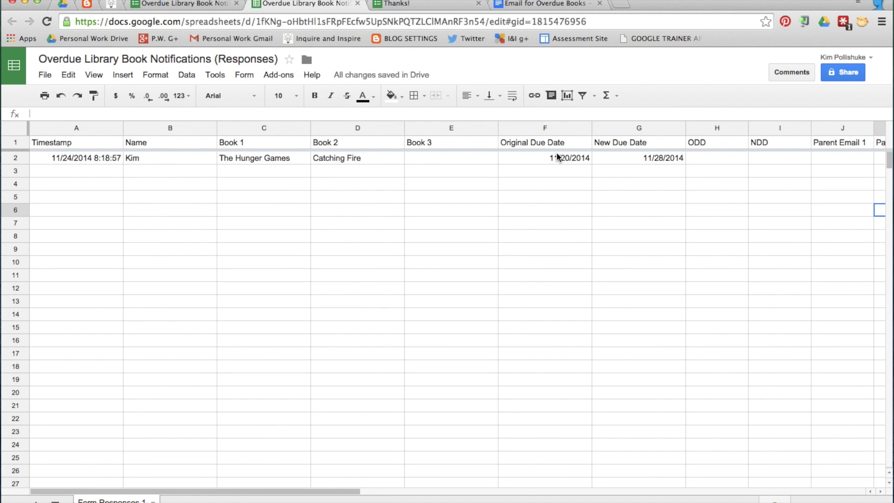
scroll(555, 156, "right", 5)
left_click(447, 159)
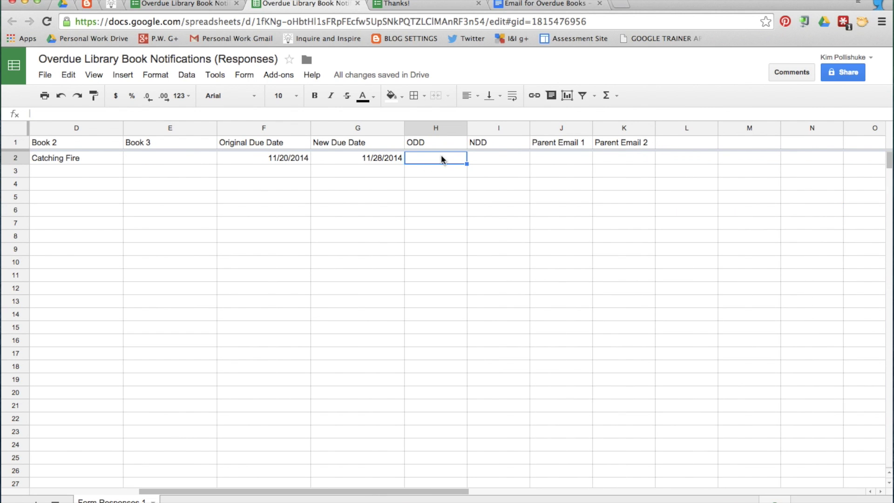
key("super+equal")
key("super+equal")
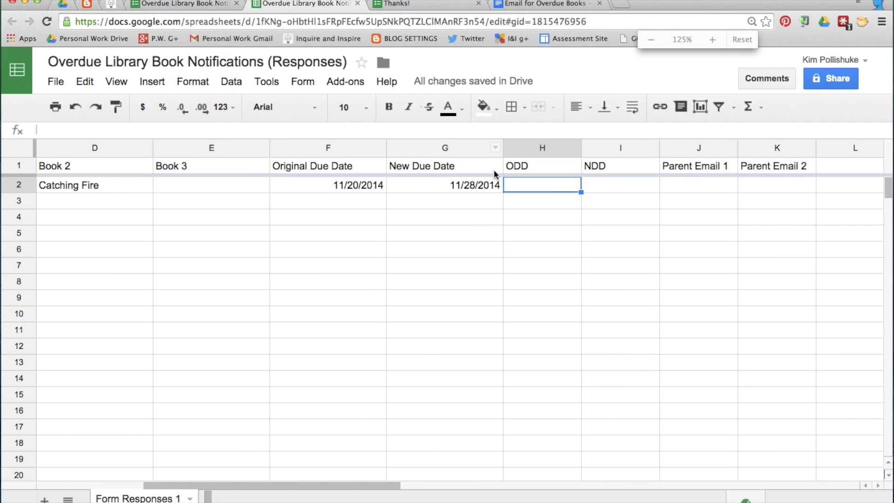
type("=")
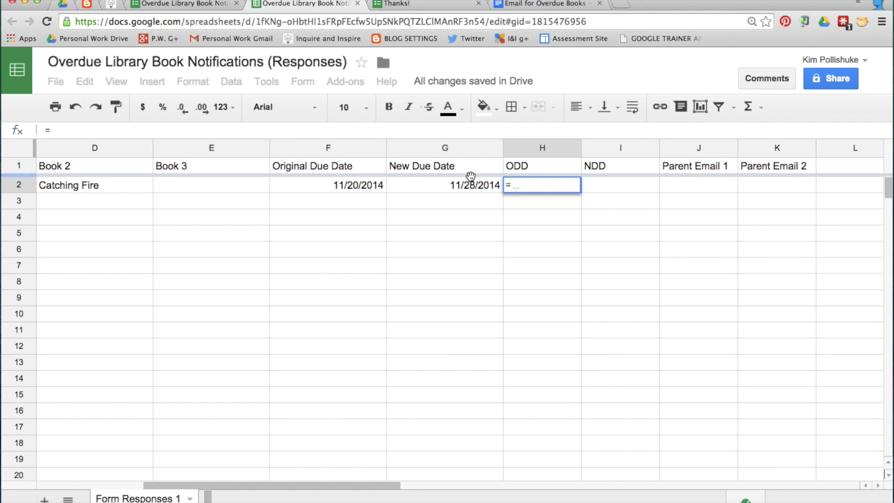
left_click(354, 184)
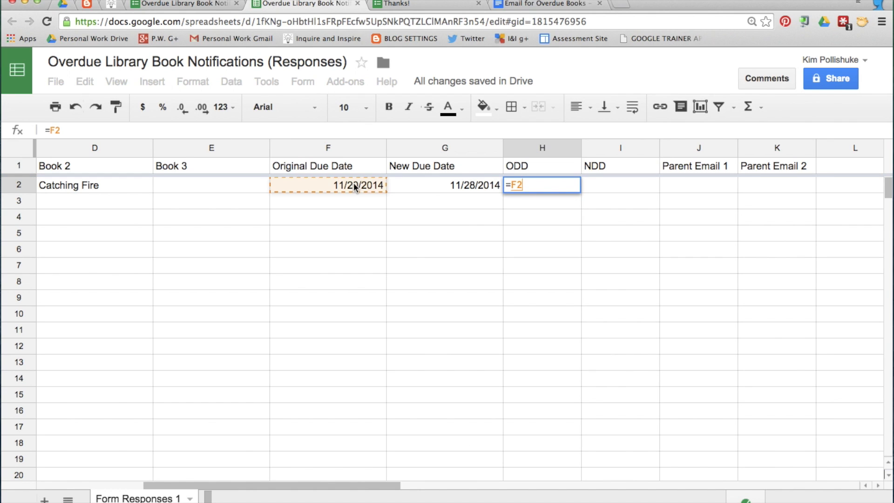
key("Return")
Enter =G2 in I2 to copy the new due date
left_click(630, 186)
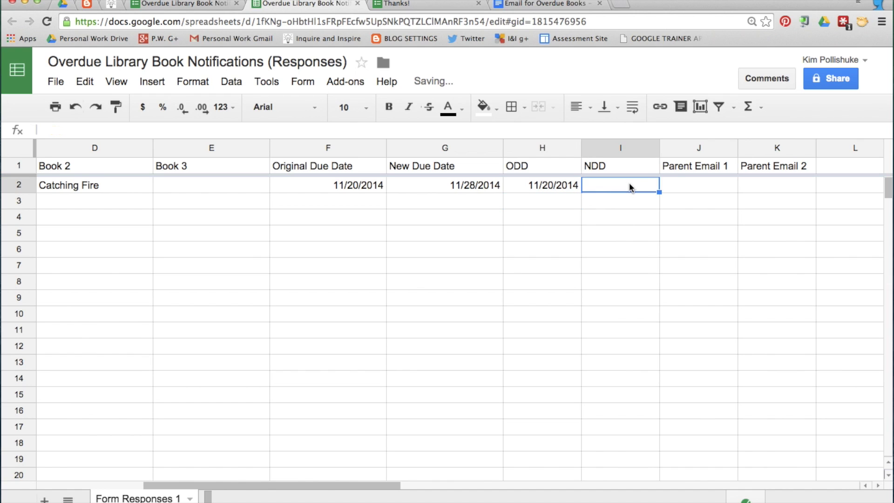
type("=")
left_click(438, 186)
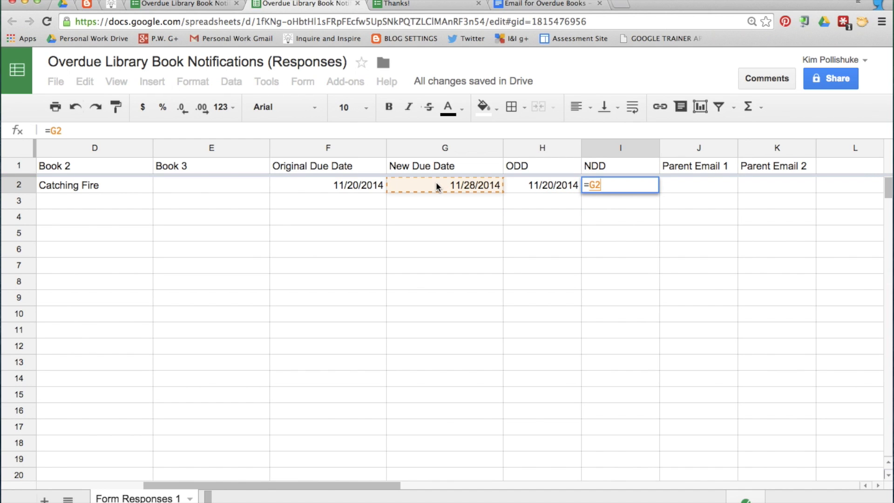
key("Return")
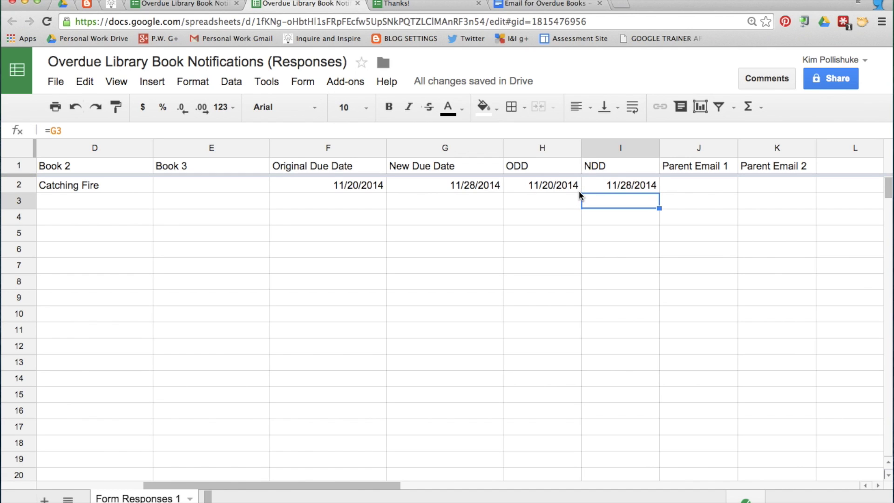
Apply the 'August 5' date format to H2 so it reads November 20
left_click(554, 187)
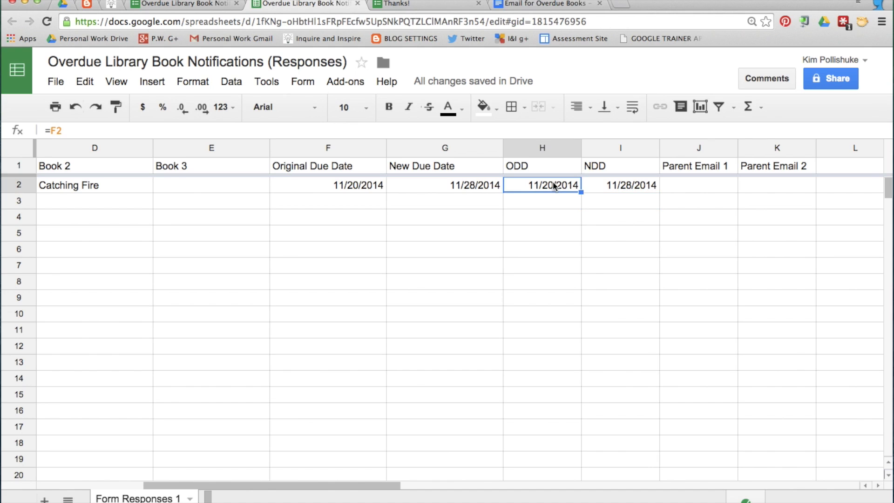
left_click(204, 83)
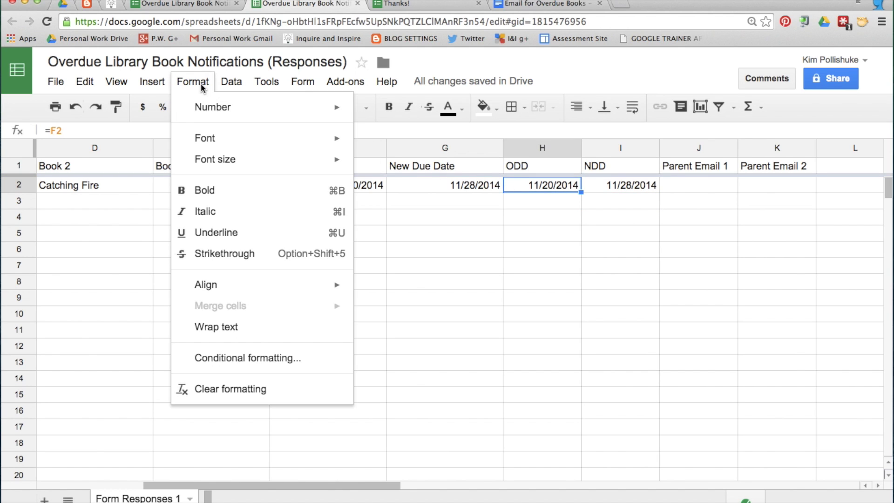
mouse_move(312, 109)
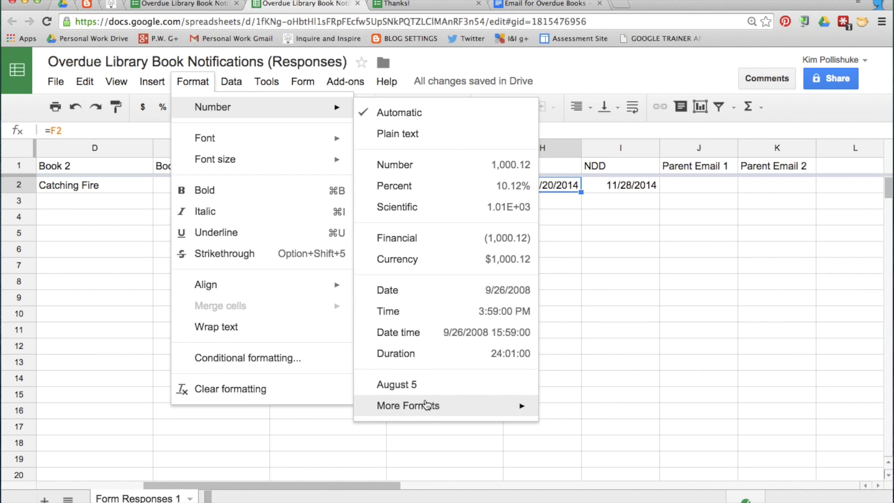
mouse_move(429, 408)
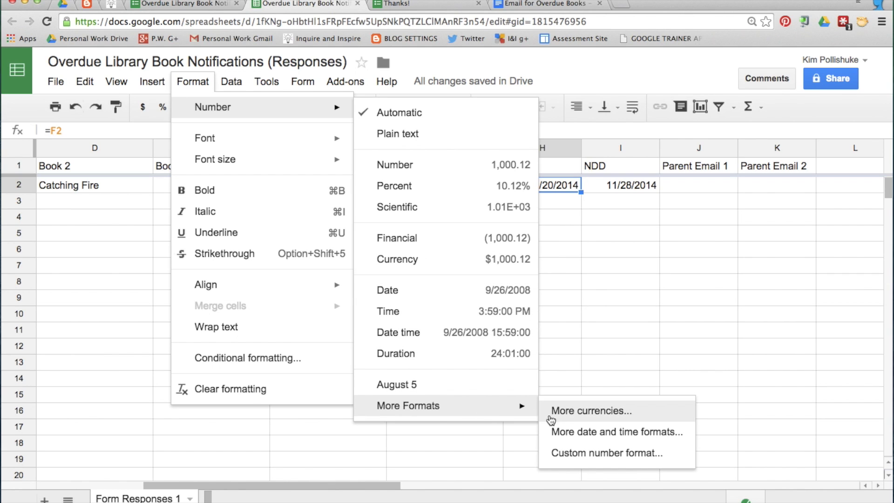
left_click(623, 432)
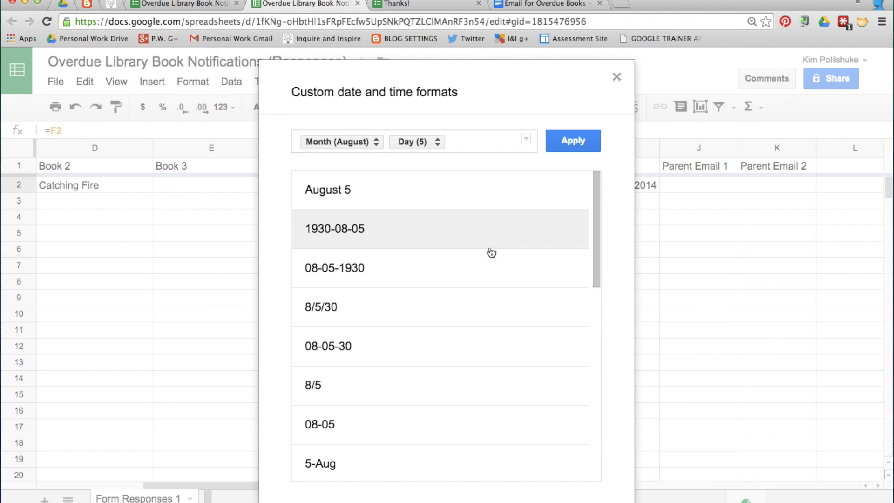
scroll(490, 252, "down", 1)
scroll(491, 253, "down", 10)
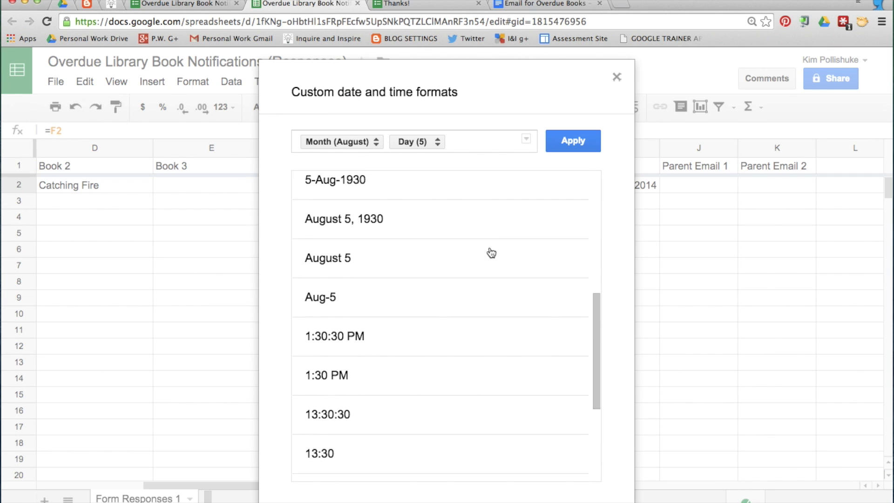
scroll(491, 253, "down", 1)
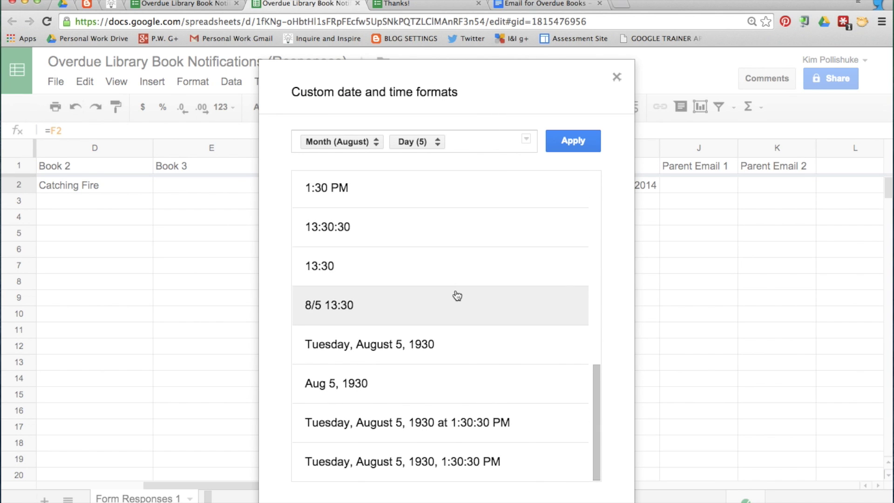
scroll(456, 296, "up", 1)
scroll(456, 296, "up", 5)
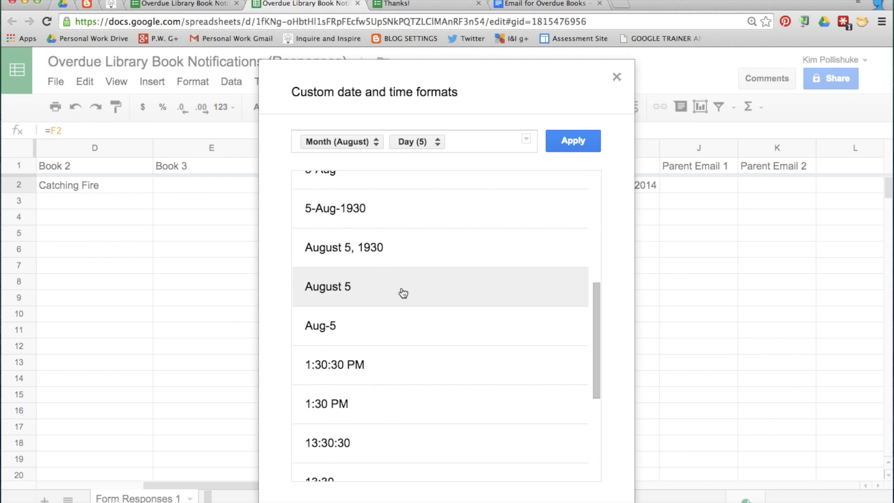
left_click(407, 291)
left_click(573, 141)
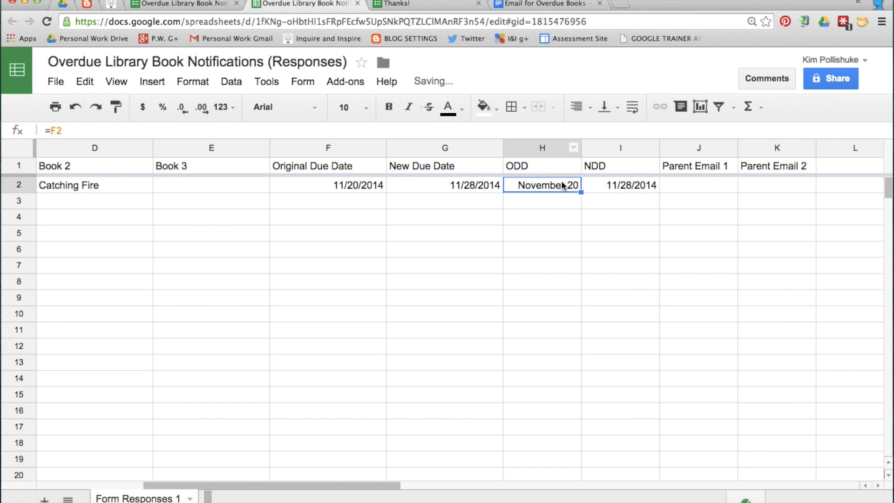
left_click(631, 185)
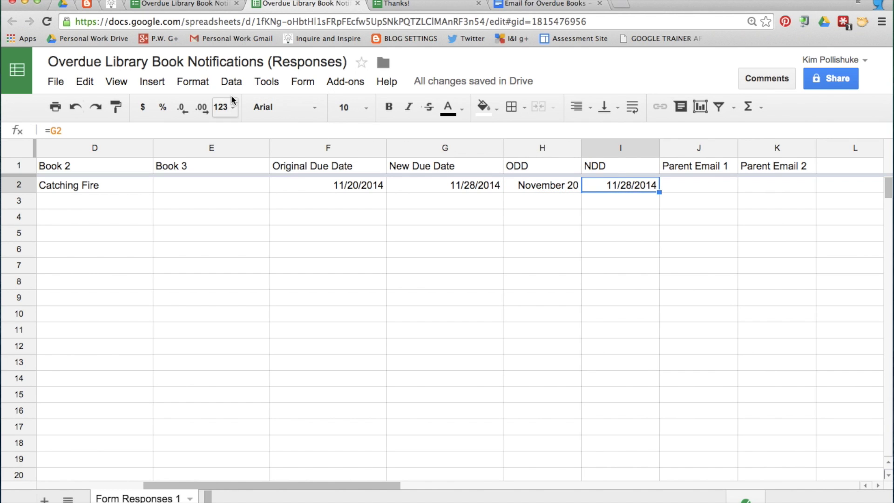
Format the NDD date in I2 as month name and day, so it shows November 28
left_click(208, 86)
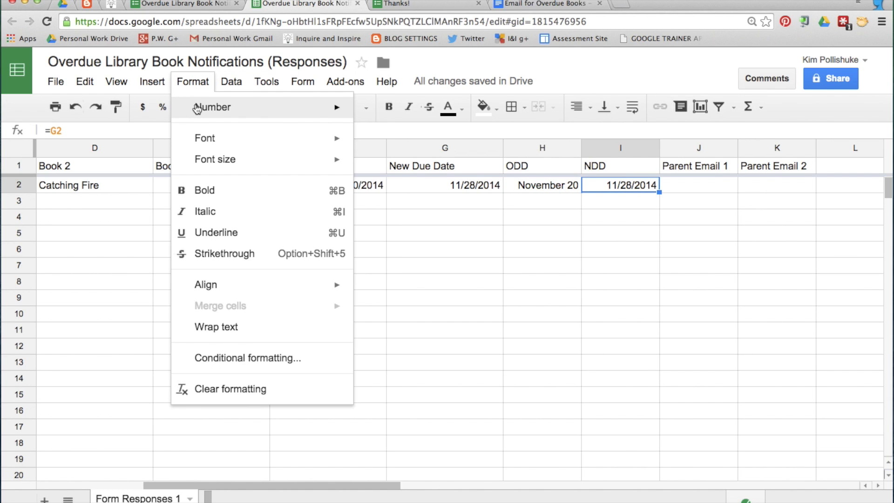
mouse_move(197, 108)
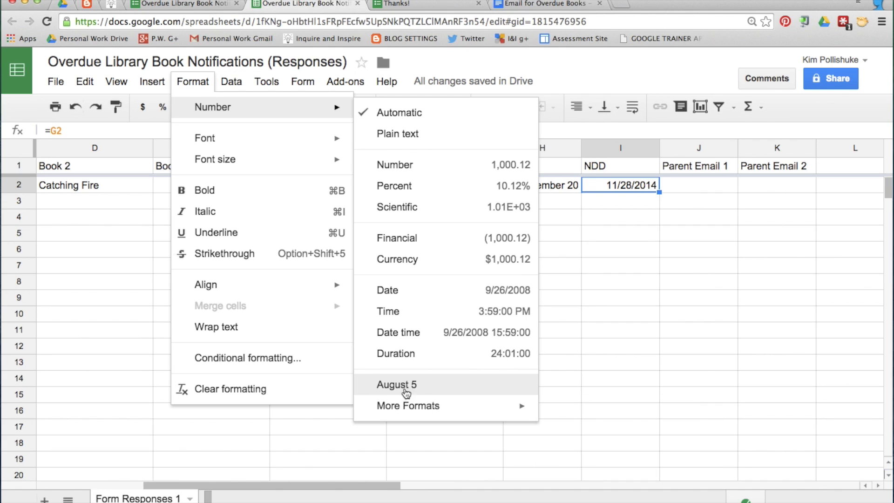
left_click(447, 385)
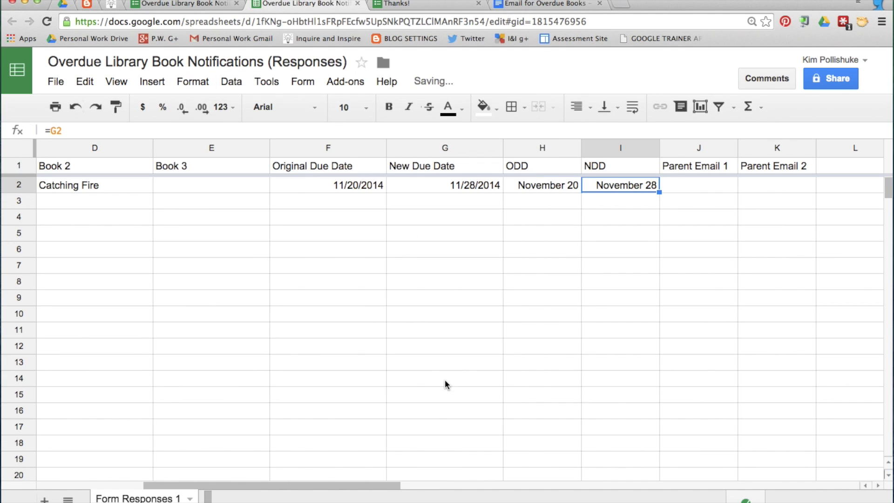
left_click(618, 229)
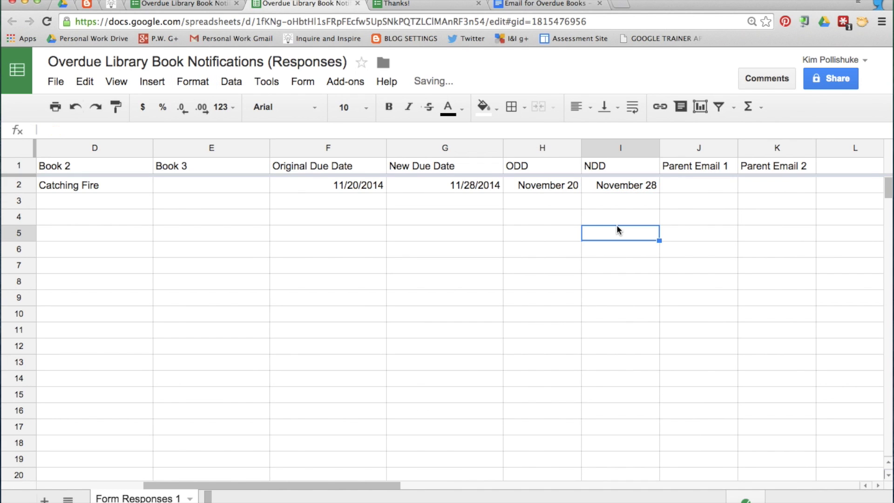
Select the two Parent Email cells in the responses row
left_click(703, 186)
left_click(776, 187)
left_click(704, 191)
Narrow the Name column of the responses sheet
scroll(703, 188, "left", 5)
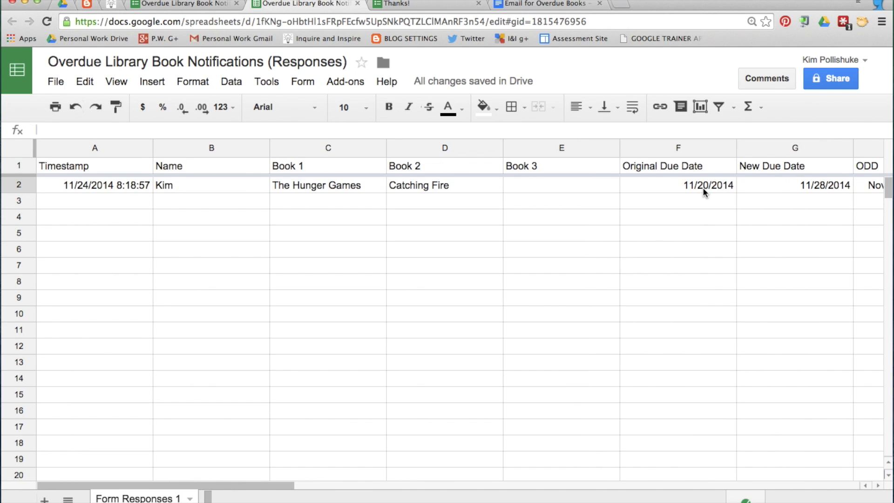
left_click_drag(270, 148, 203, 147)
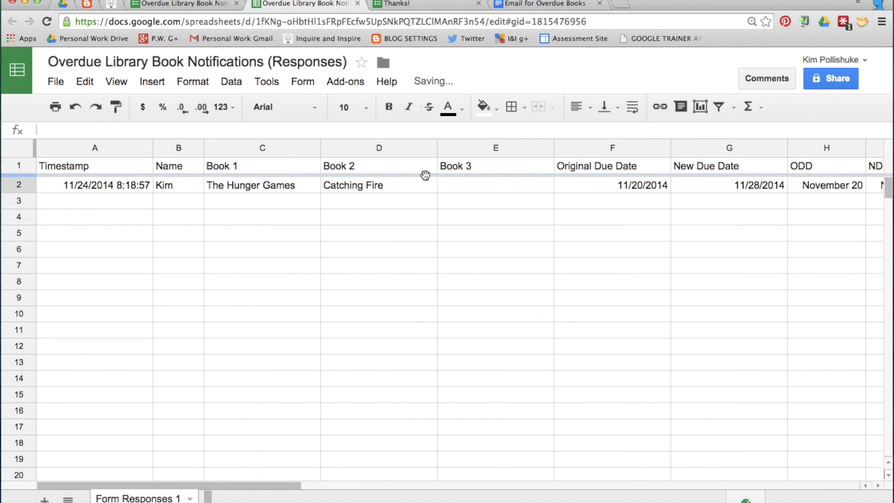
scroll(591, 188, "right", 5)
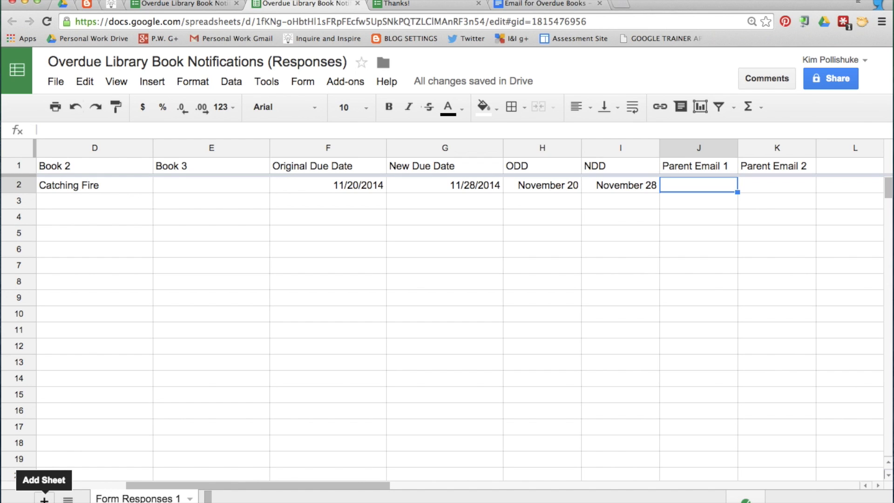
Add a new blank sheet and rename it 'Emails'
left_click(44, 498)
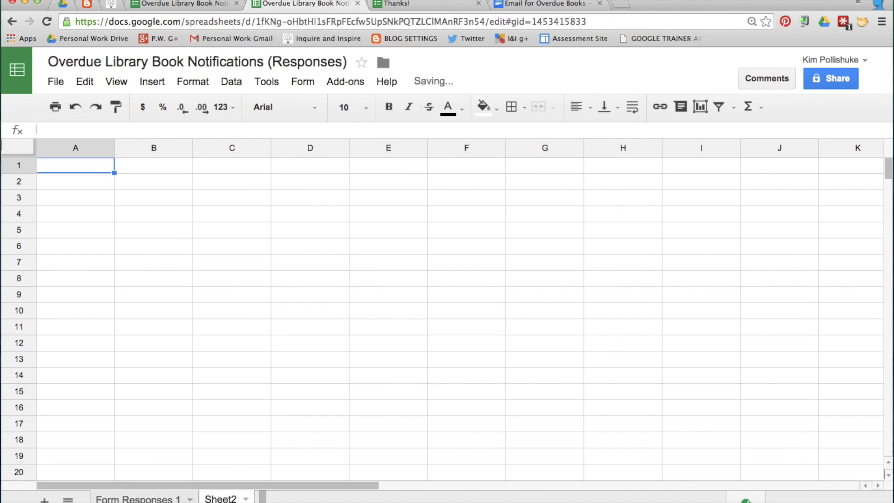
right_click(217, 498)
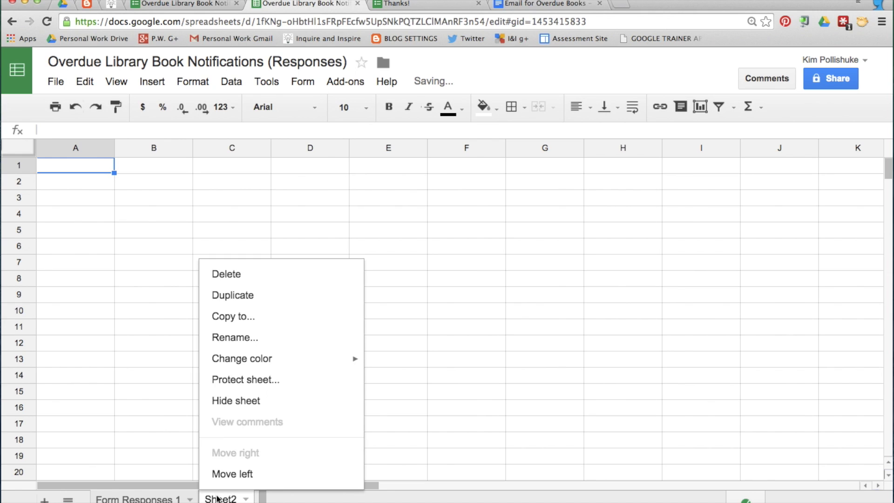
left_click(278, 333)
type("Emails")
left_click(324, 322)
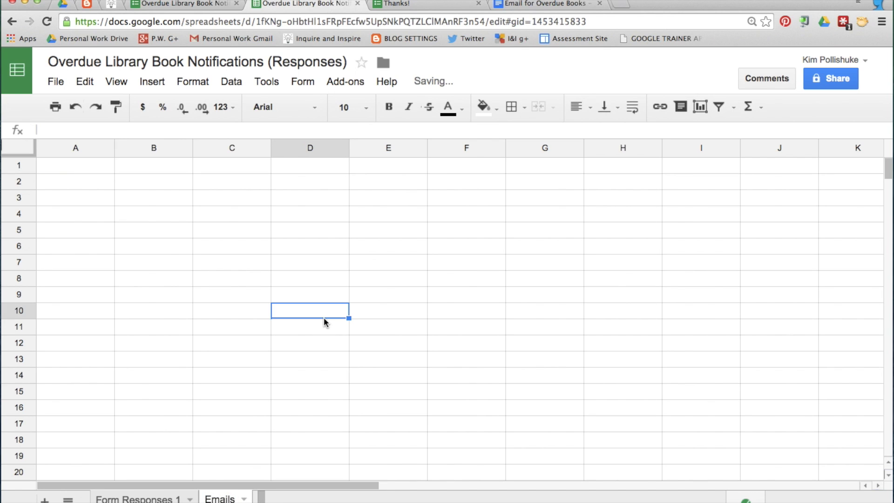
left_click(71, 165)
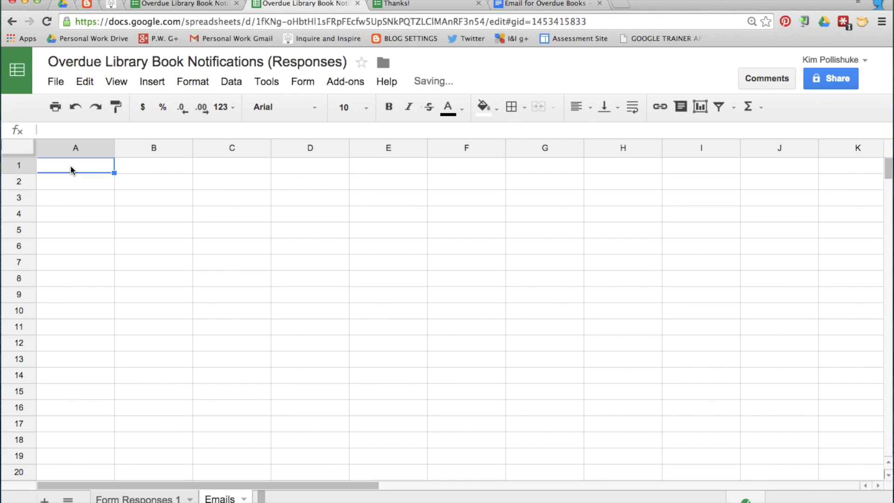
Enter the headers Student, Parent Email 1 and Parent Email 2 across A1:C1
key("Return")
type("Student")
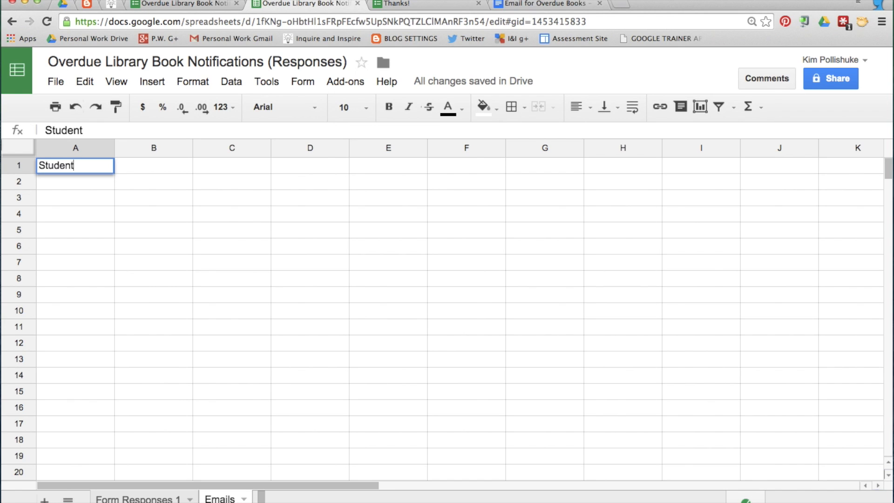
key("Tab")
type("Parent Email 1")
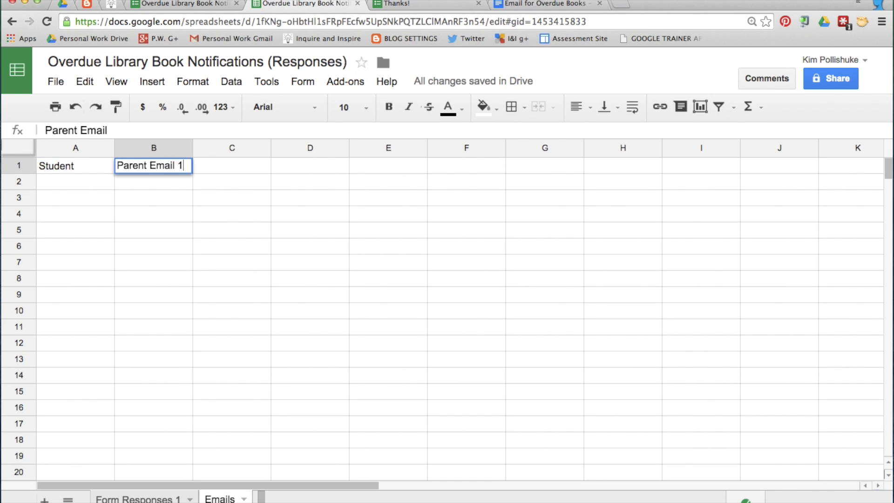
key("Tab")
type("Pare")
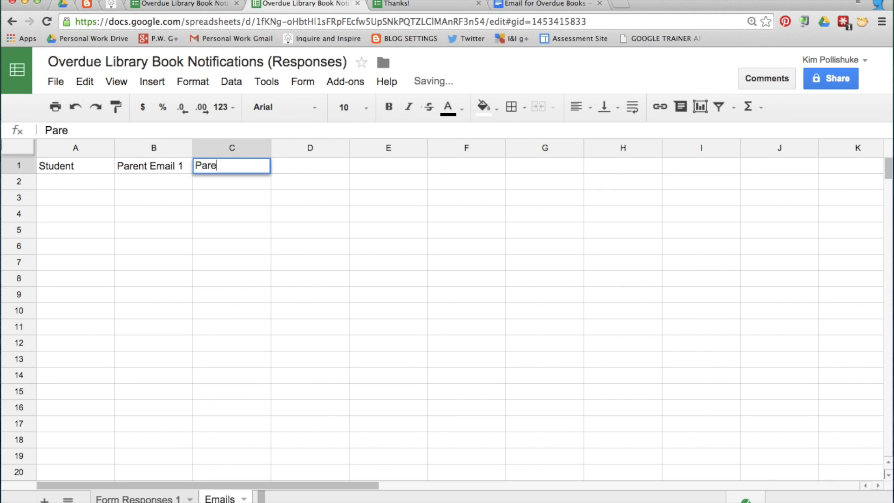
type("nt Email 2")
left_click(133, 293)
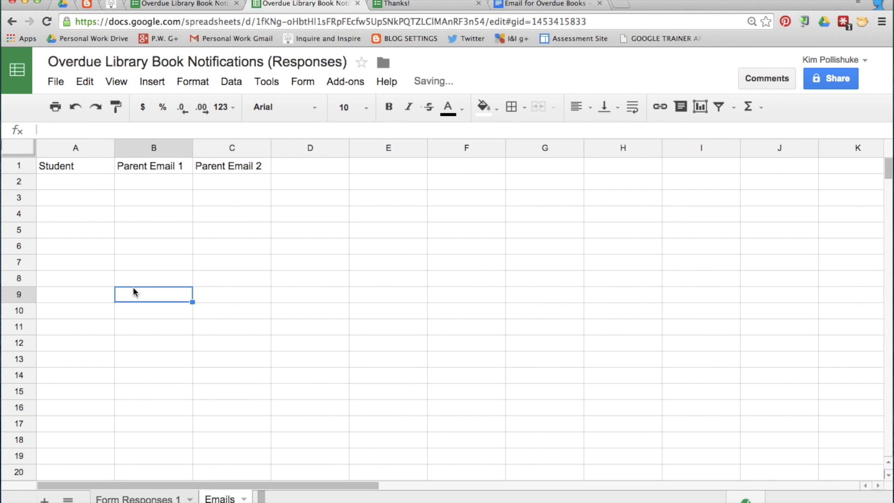
Enter the student's first name in A2
left_click(67, 180)
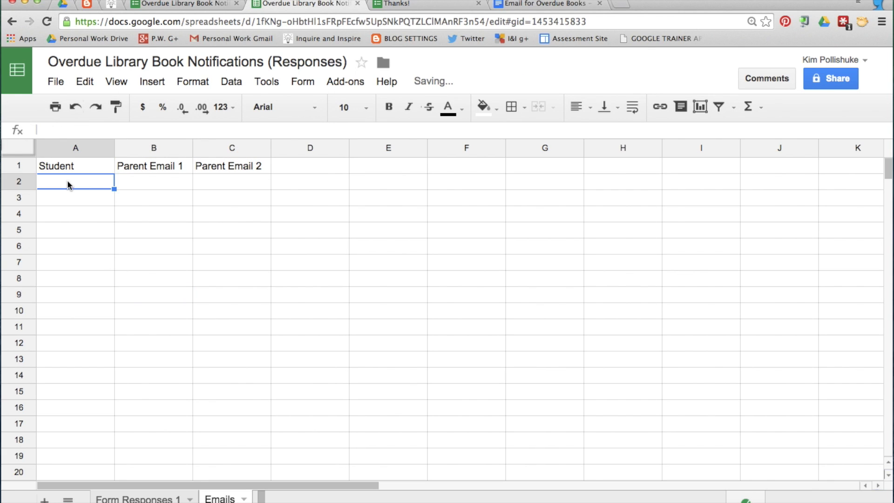
type("Kim")
key("Tab")
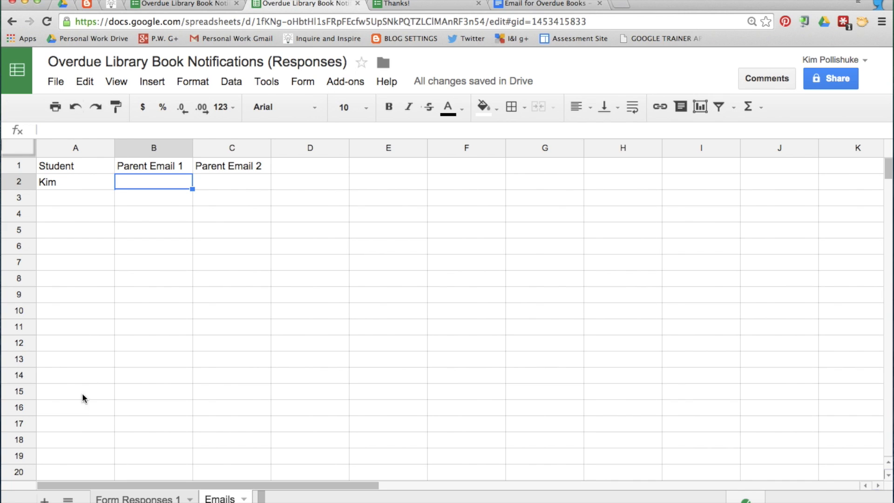
Check the student names offered in the library form's Name dropdown, then return to the spreadsheet
key("ctrl+Tab")
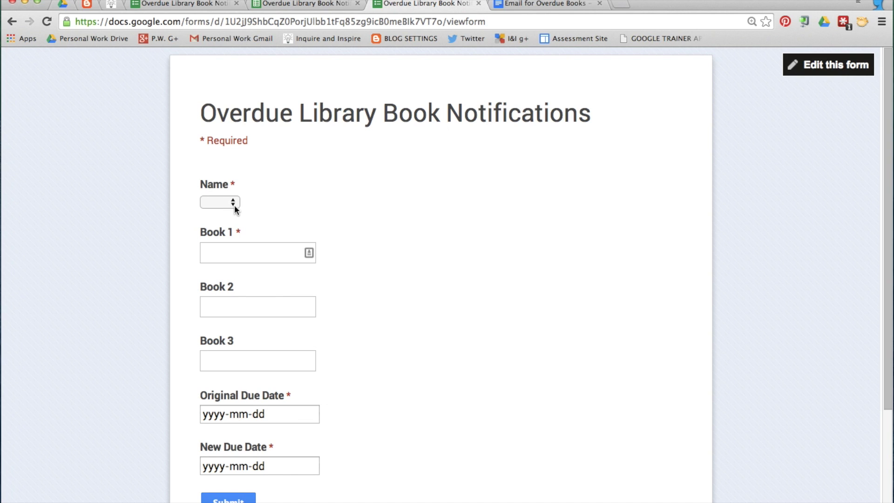
left_click(233, 203)
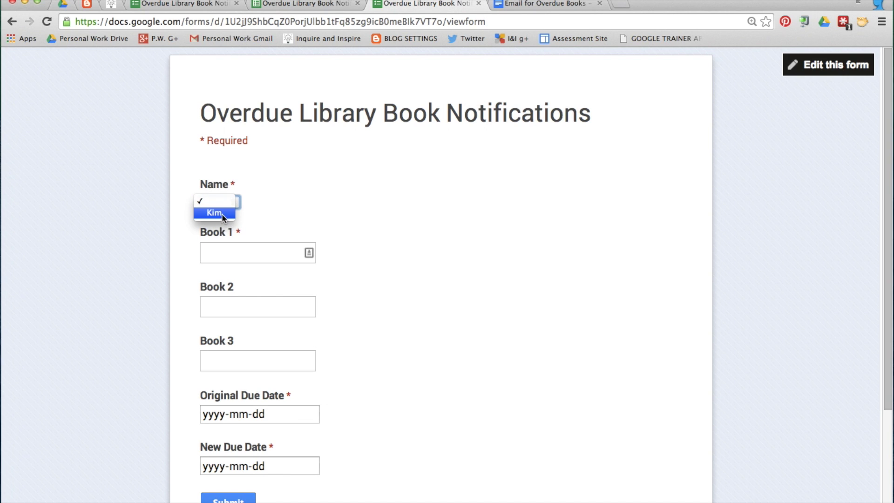
left_click(298, 5)
left_click(291, 5)
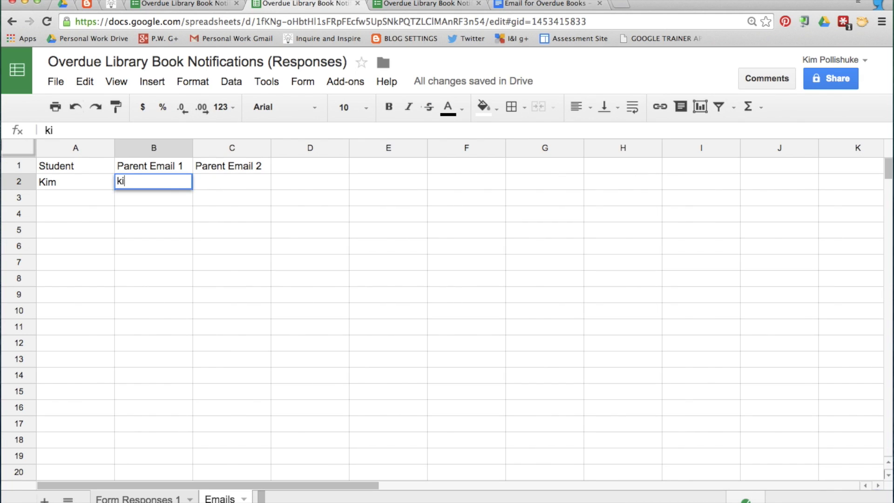
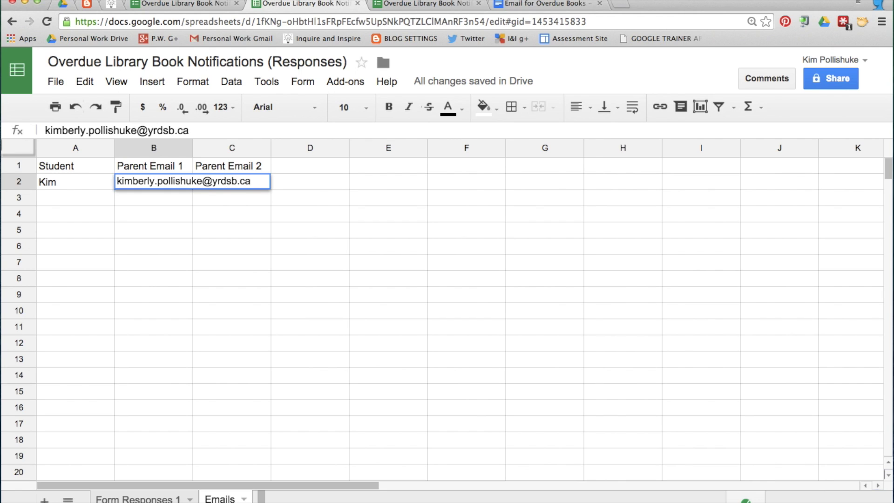
Type the first parent e-mail address in B2 and the second in C2
key("Tab")
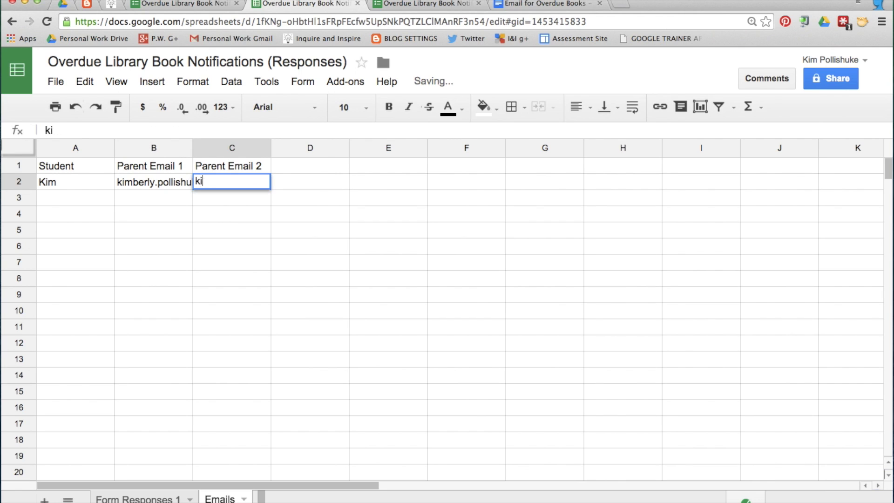
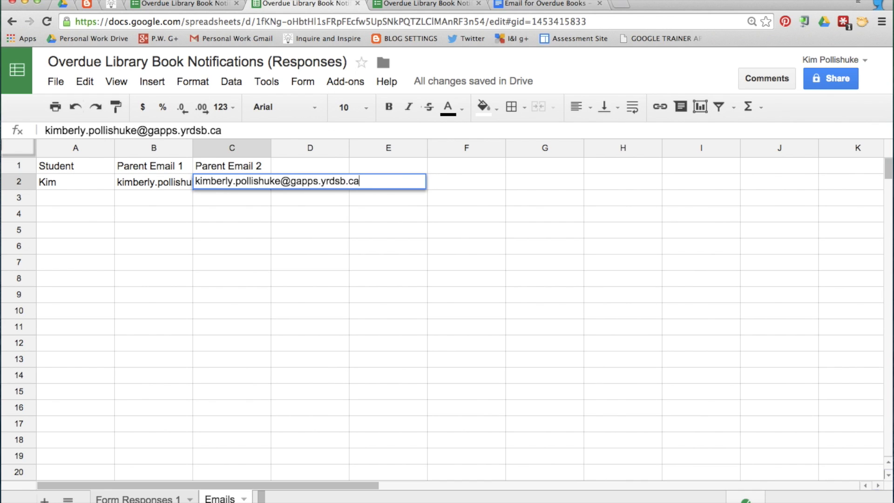
key("Return")
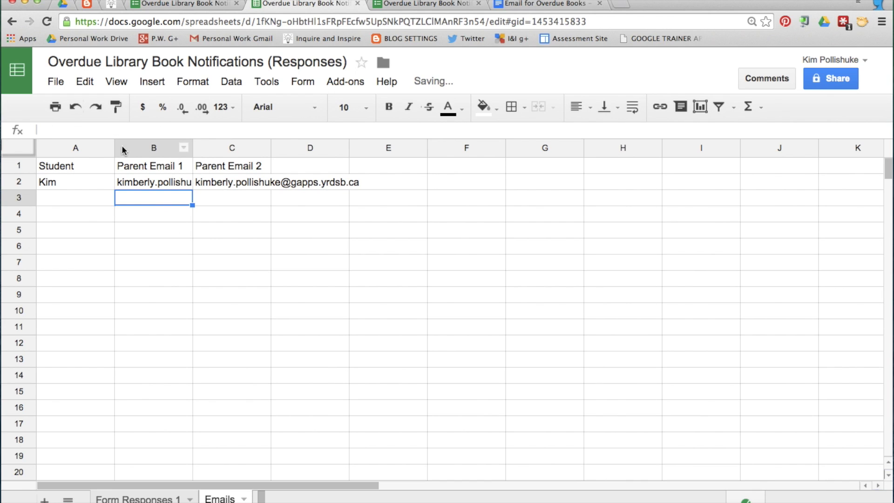
left_click(31, 148)
Auto-fit all Emails sheet columns, then widen column A past the Student header
double_click(112, 147)
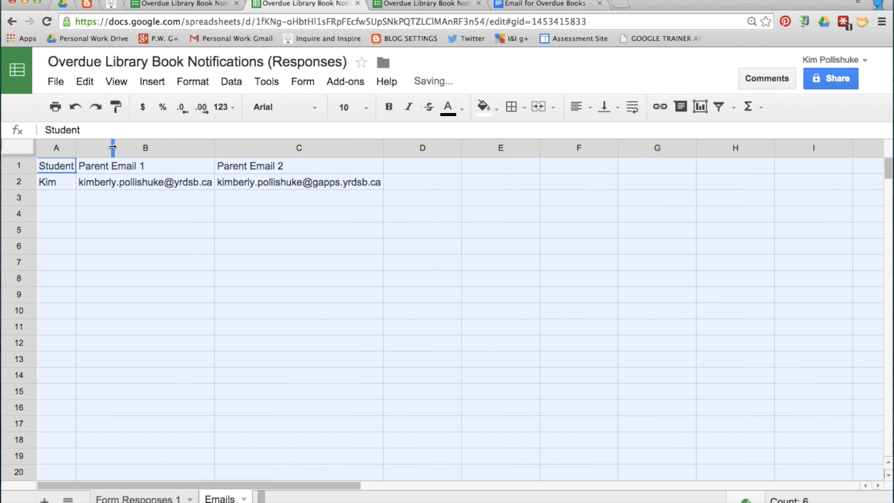
left_click(155, 242)
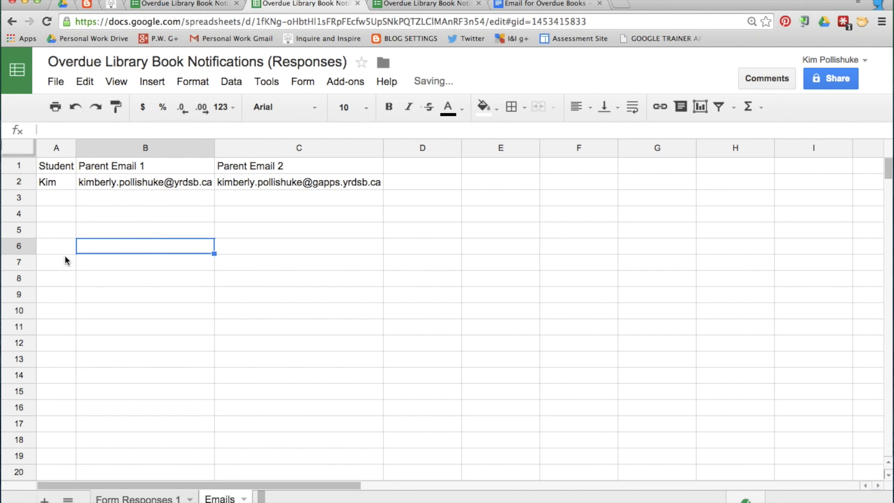
scroll(65, 261, "down", 20)
scroll(65, 262, "up", 20)
scroll(66, 262, "up", 6)
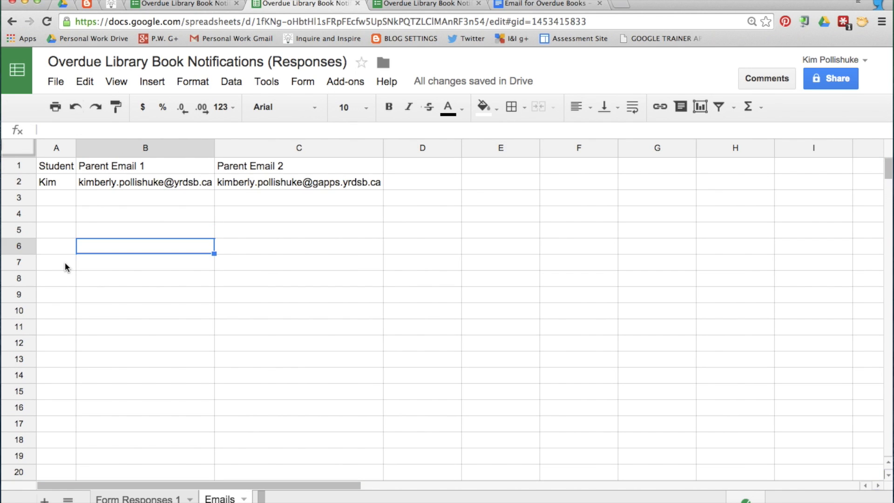
left_click_drag(76, 147, 117, 142)
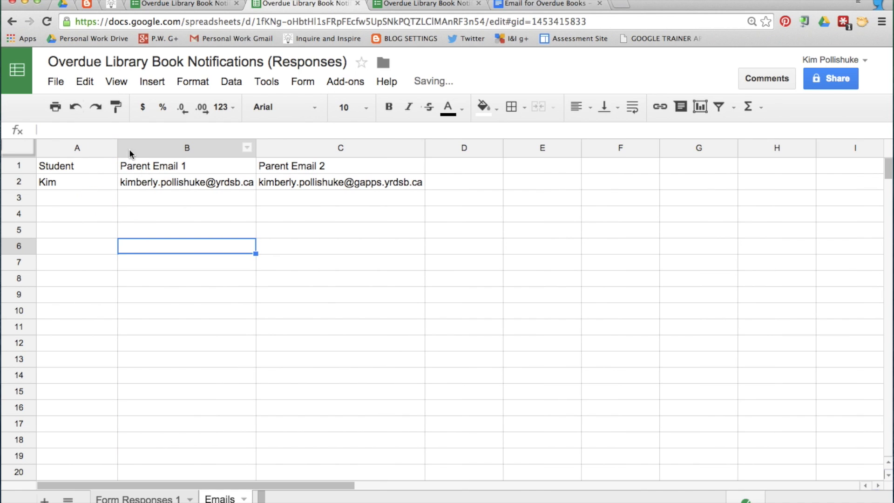
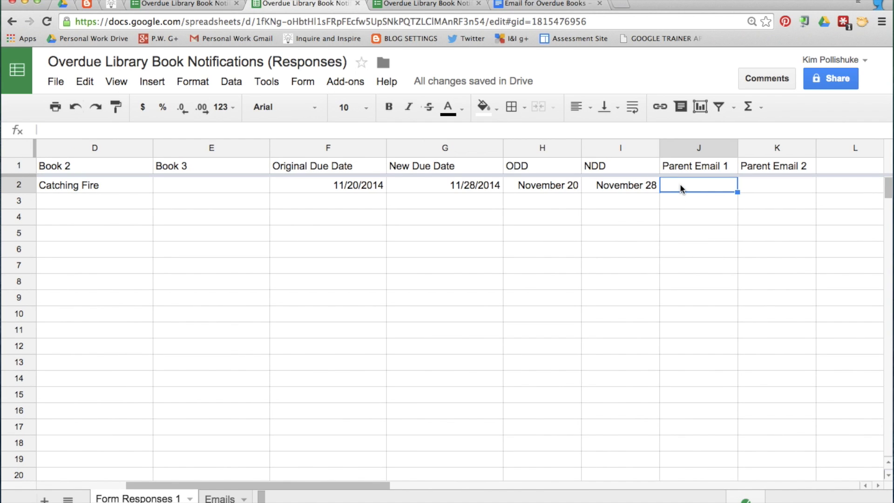
Start a VLOOKUP in J2 keyed on B2 over the Emails sheet table A1:C100
type("=v")
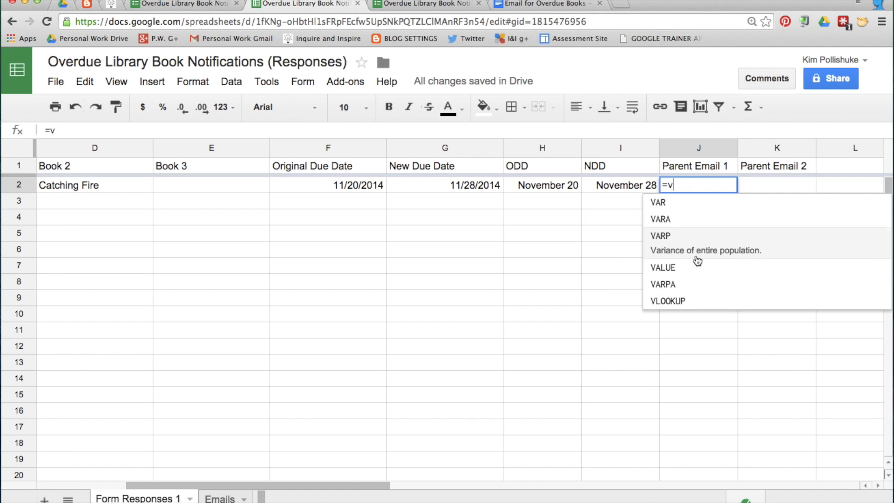
left_click(741, 293)
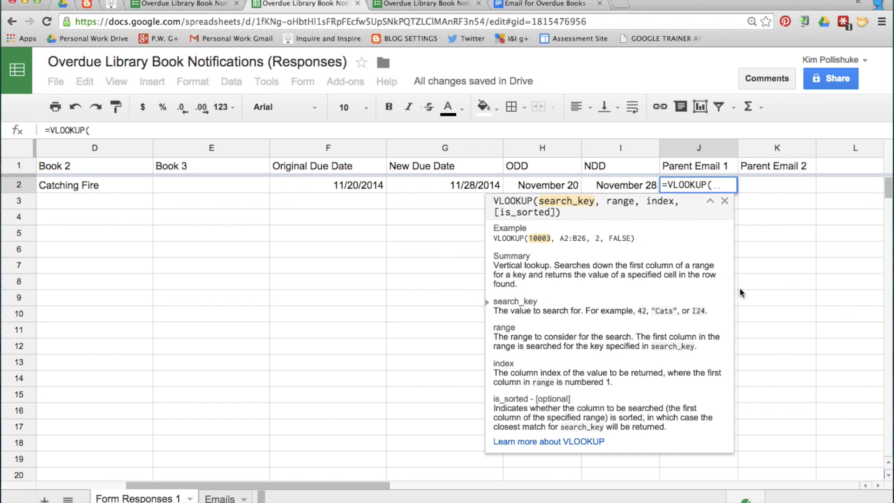
scroll(365, 192, "left", 5)
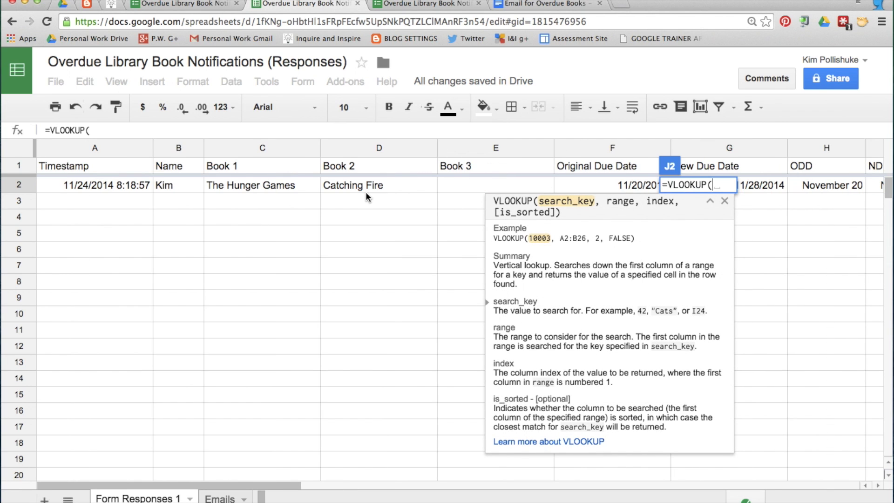
left_click(178, 186)
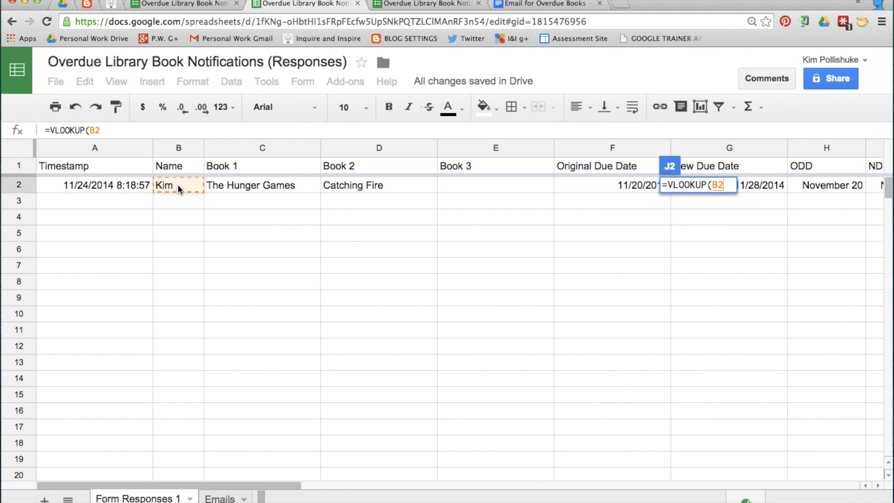
type(",")
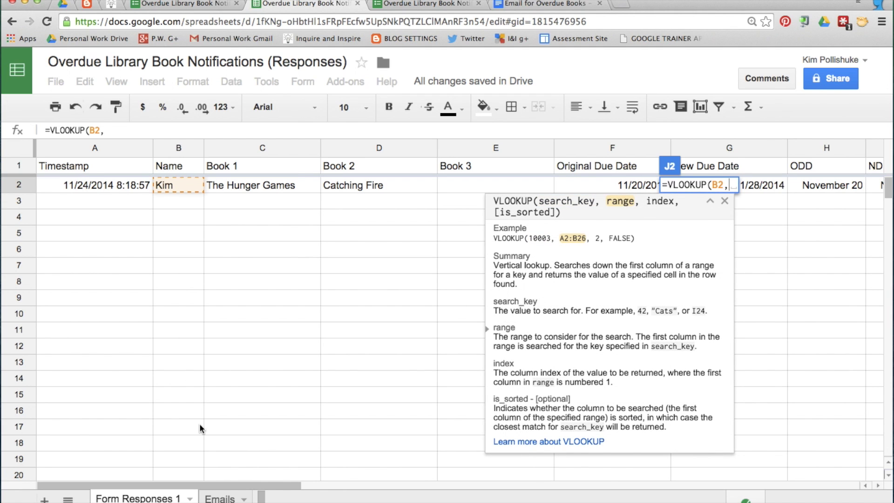
left_click(220, 498)
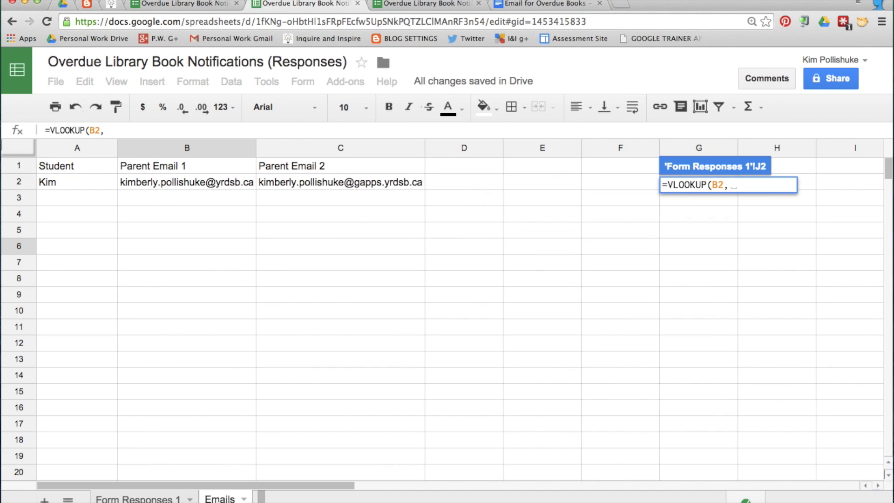
left_click_drag(55, 164, 397, 262)
key("Return")
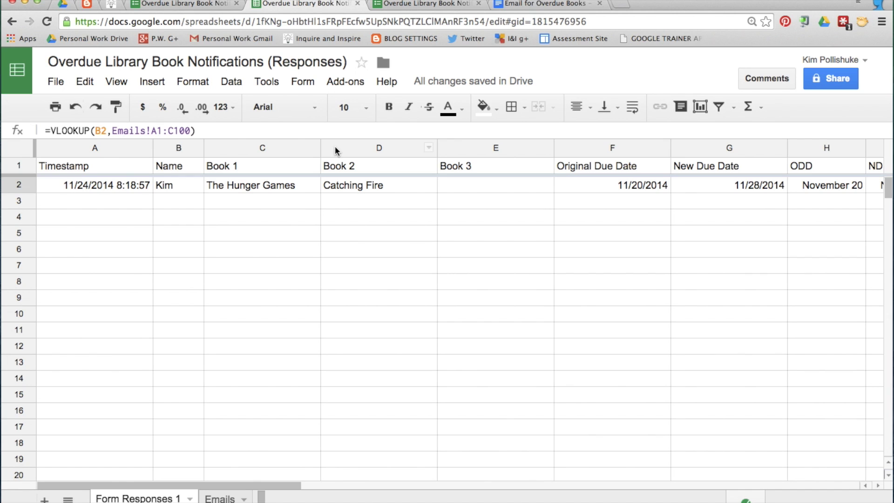
Make the range absolute and finish the J2 lookup with column index 2 and FALSE
left_click(152, 130)
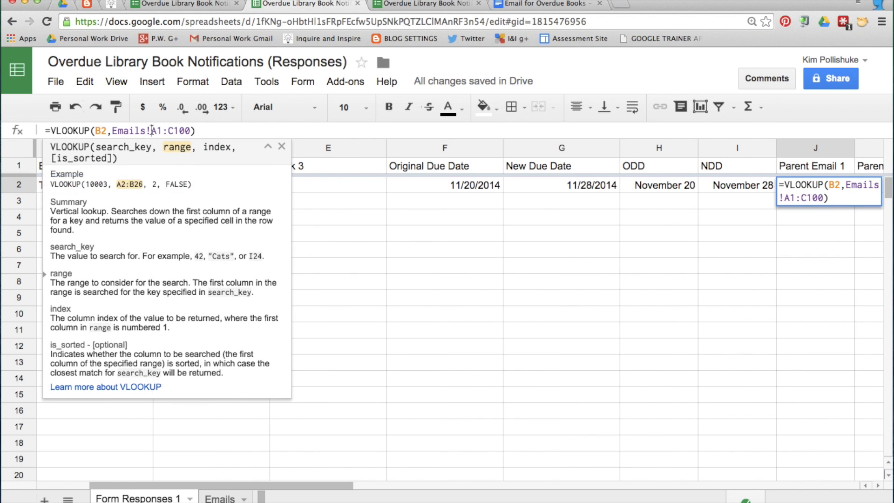
type("$")
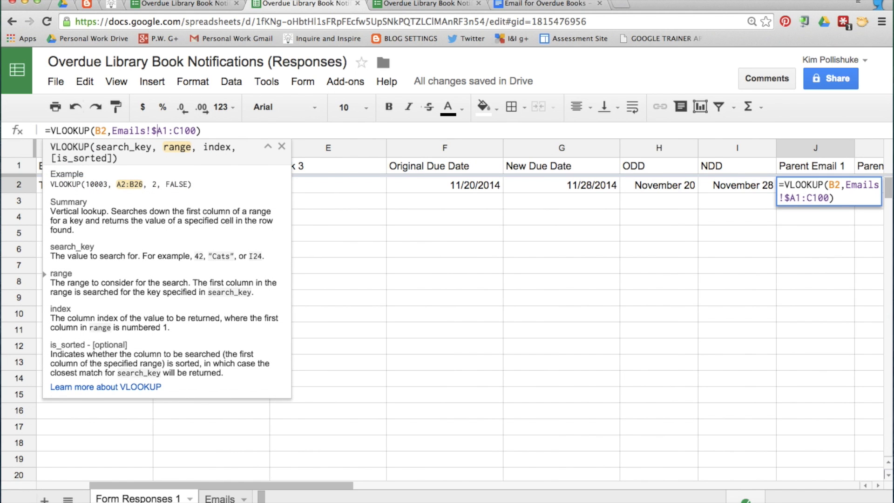
type("$")
type("$")
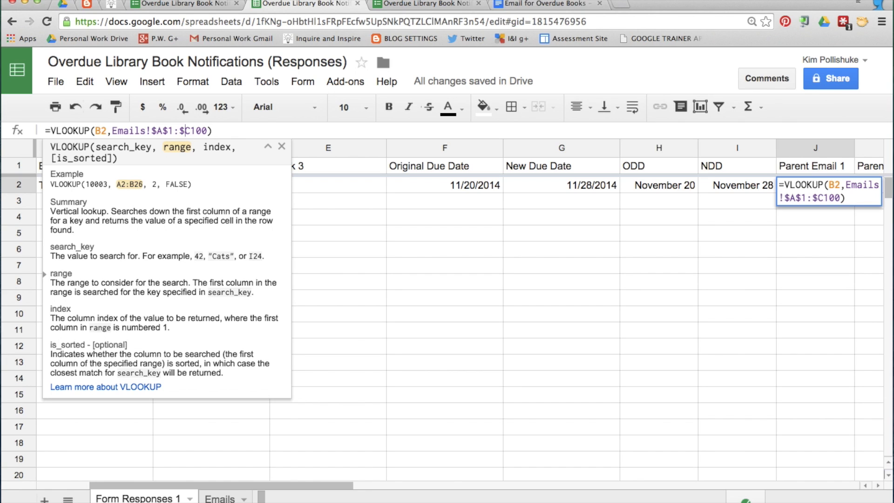
type("$")
type(",")
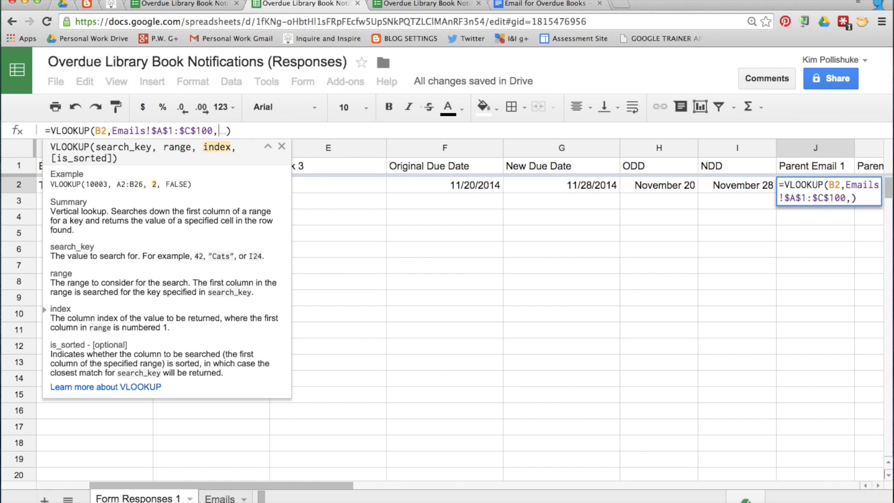
type("2")
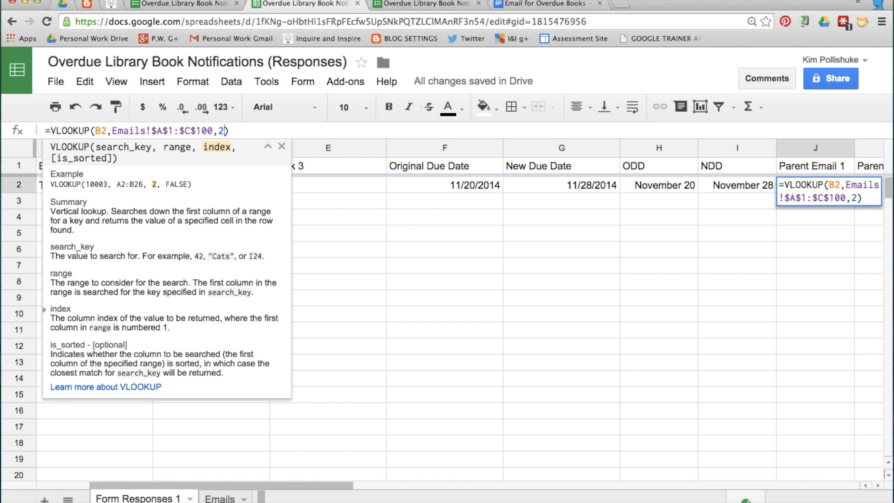
type(",FALSE")
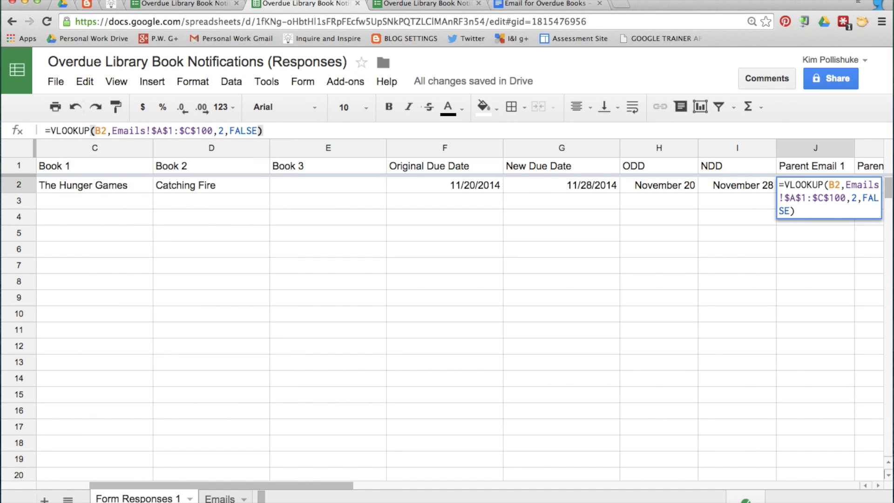
key("Return")
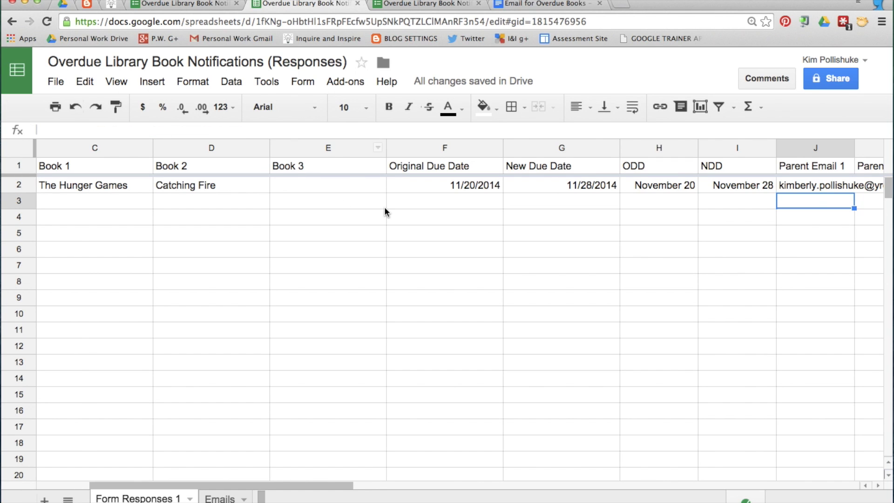
scroll(384, 206, "left", 3)
Widen column J and copy the J2 lookup formula into K2
scroll(176, 182, "right", 8)
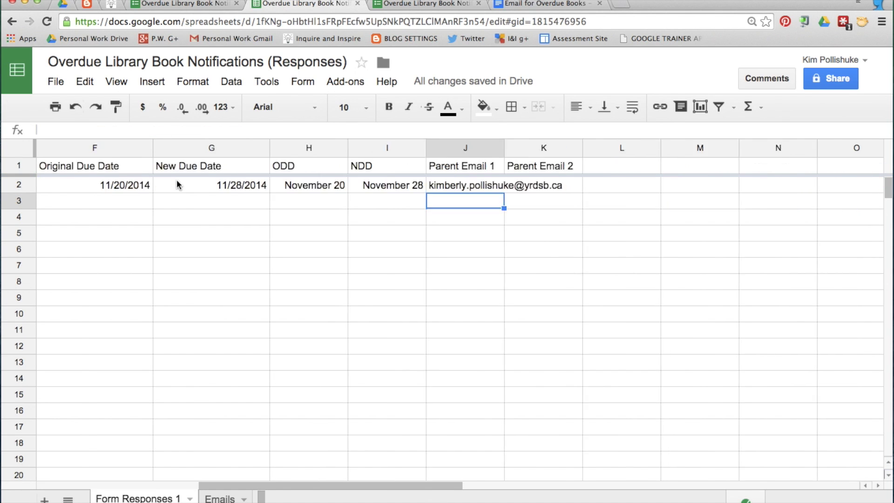
scroll(179, 183, "left", 1)
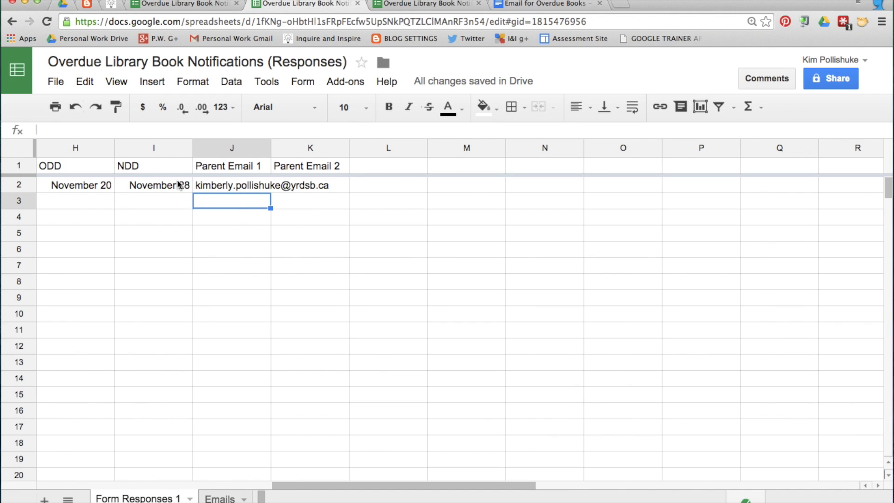
double_click(270, 145)
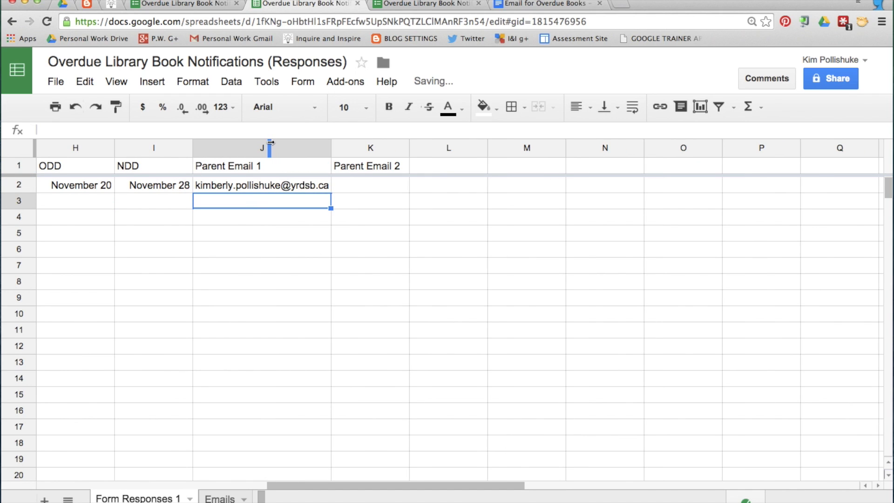
left_click(275, 184)
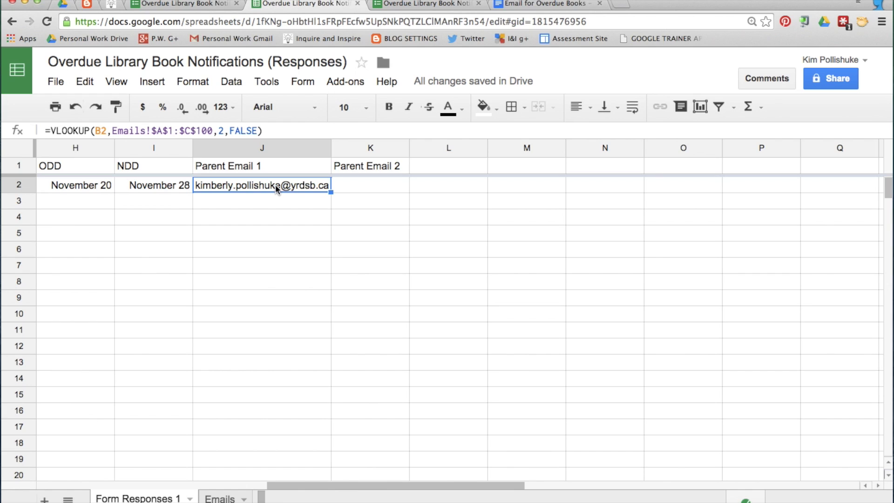
left_click(361, 185)
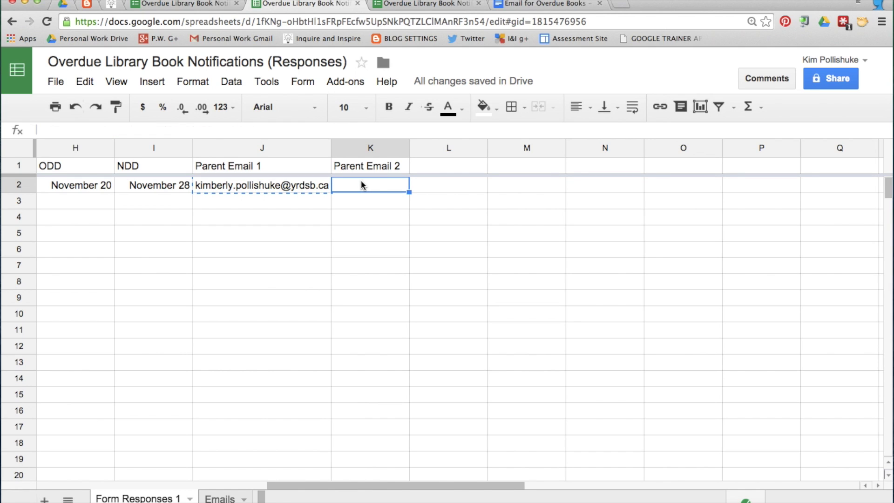
key("ctrl+v")
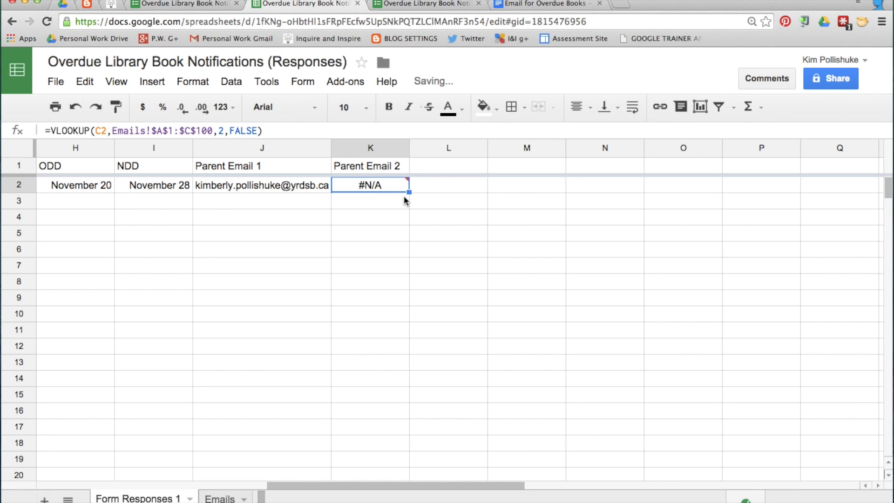
Fix K2's lookup key from C2 back to B2 and widen column K
scroll(389, 186, "left", 5)
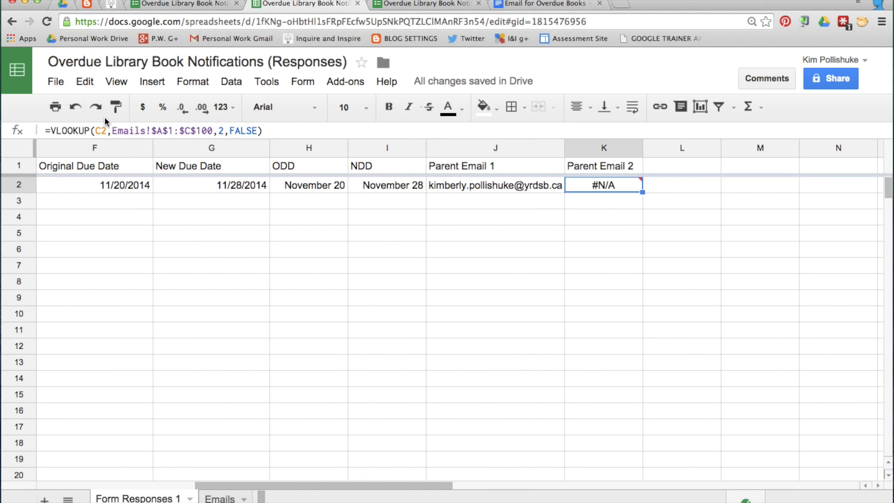
scroll(175, 180, "left", 6)
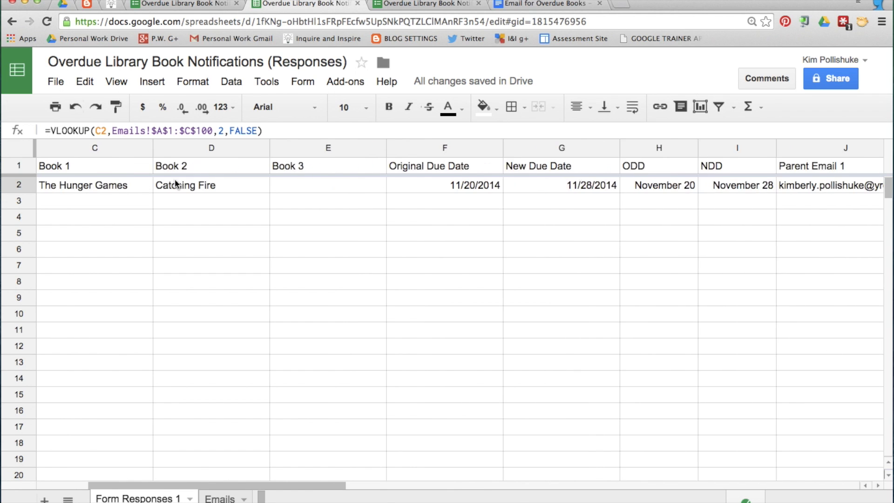
scroll(175, 181, "left", 4)
left_click(105, 129)
key("BackSpace")
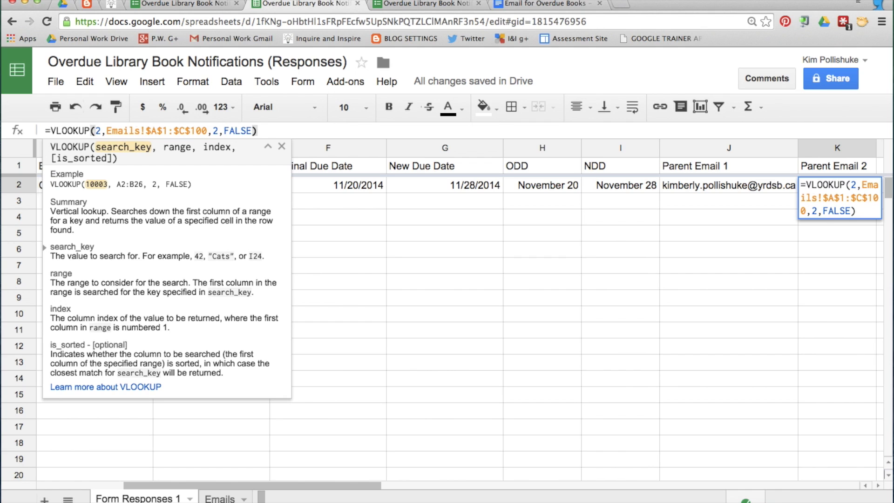
type("B")
key("Return")
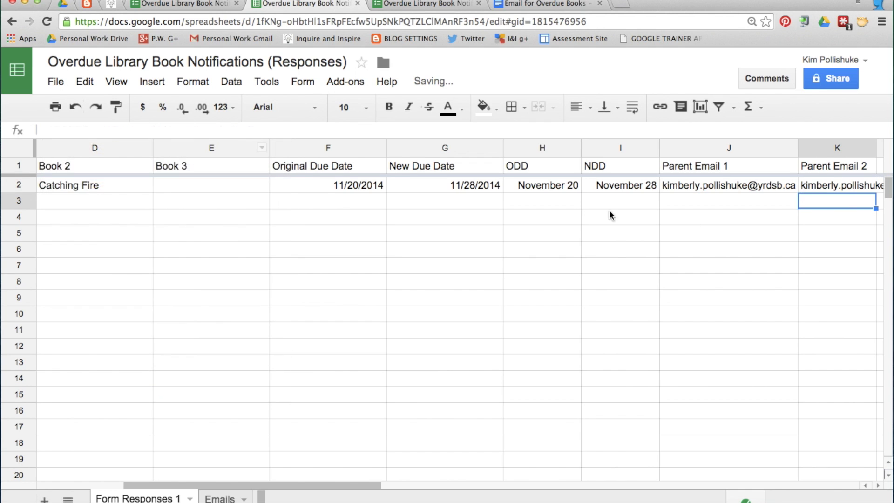
scroll(666, 223, "right", 4)
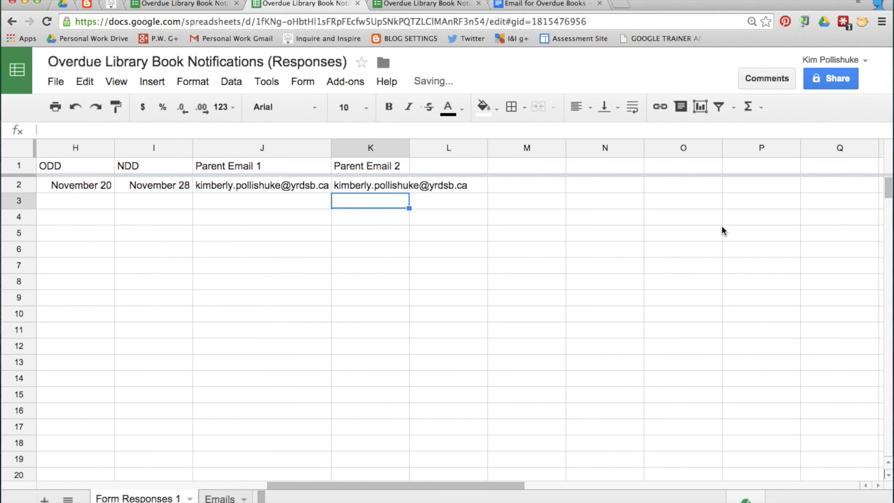
double_click(409, 147)
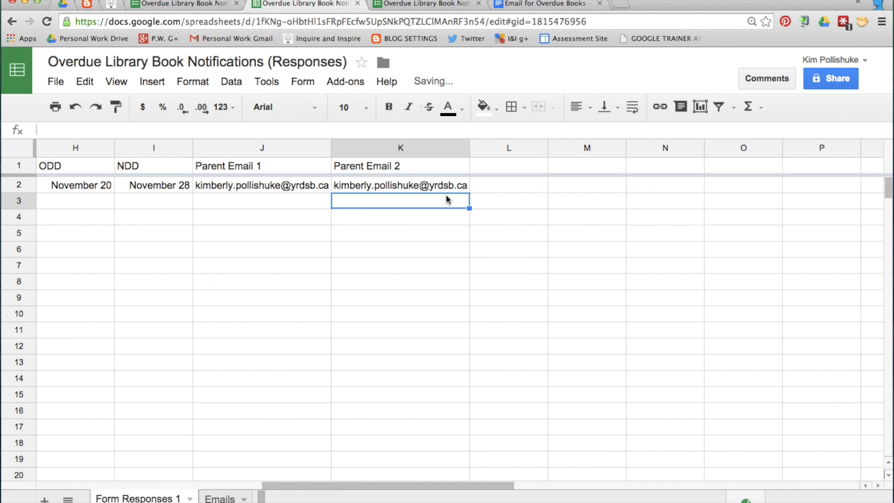
Change the K2 lookup's column index from 2 to 3
scroll(447, 196, "left", 7)
scroll(447, 196, "right", 8)
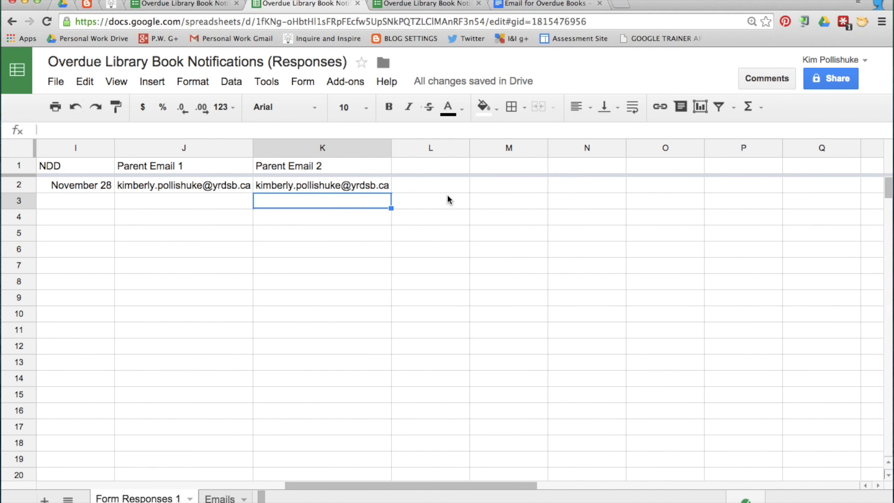
left_click(362, 188)
scroll(359, 183, "left", 8)
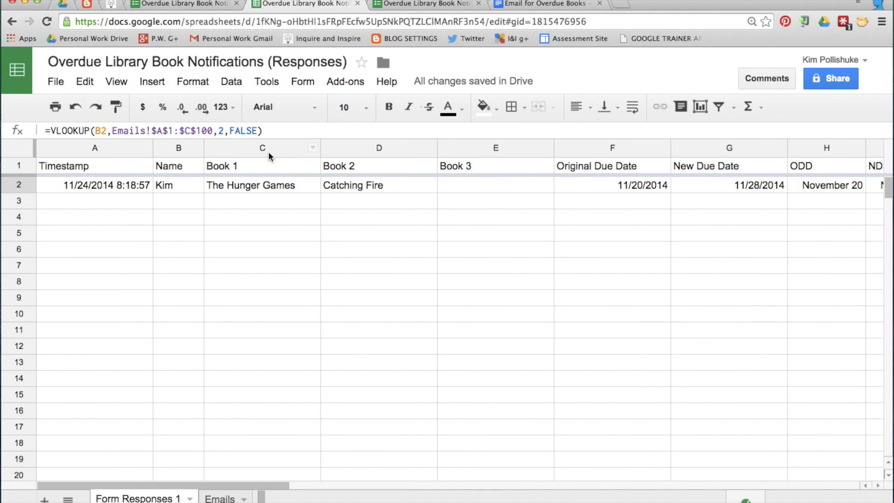
left_click(221, 131)
key("BackSpace")
type("3")
left_click(289, 129)
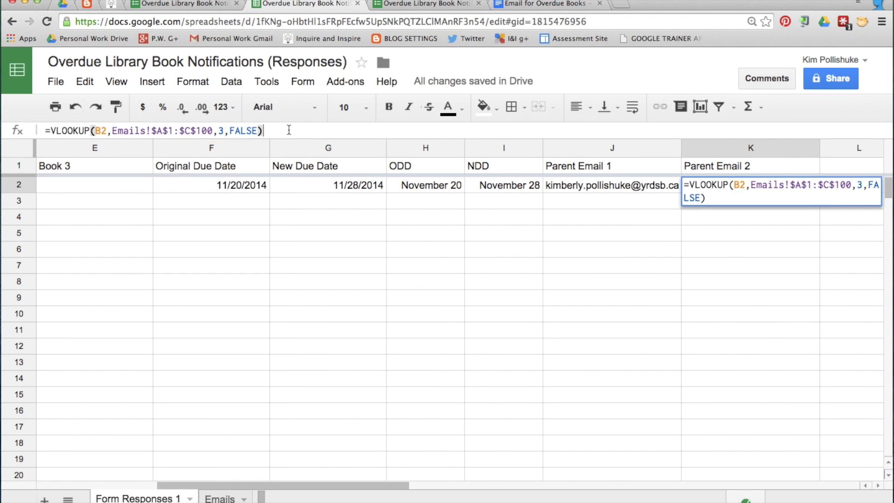
key("Return")
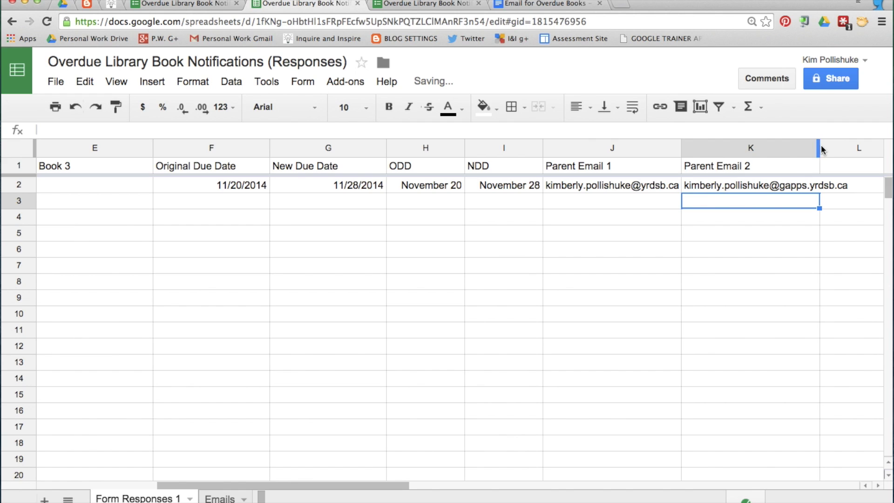
scroll(533, 213, "left", 10)
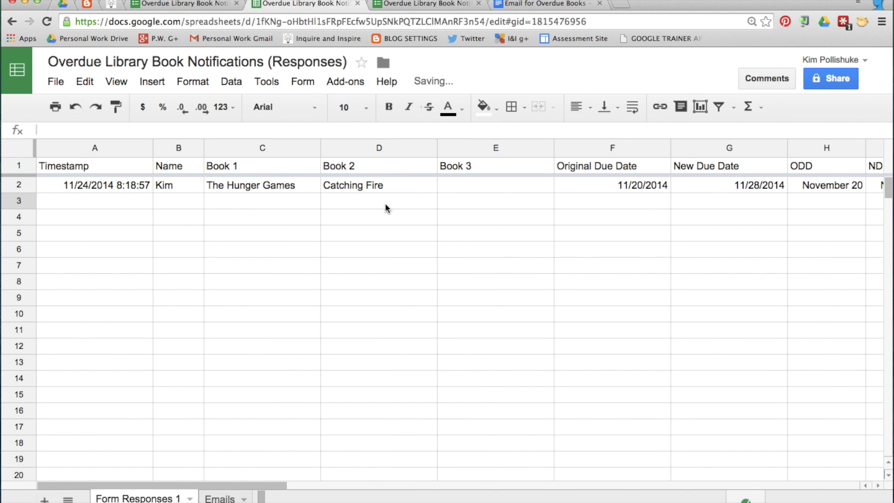
scroll(423, 192, "right", 10)
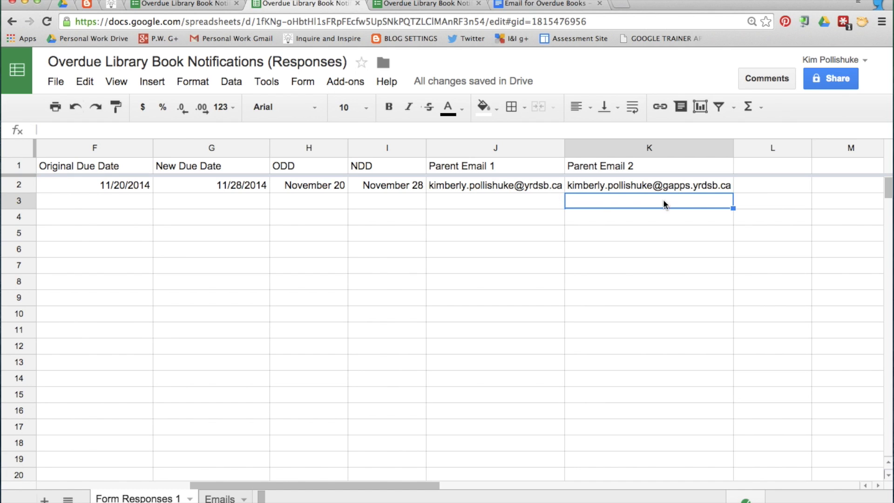
scroll(666, 187, "left", 5)
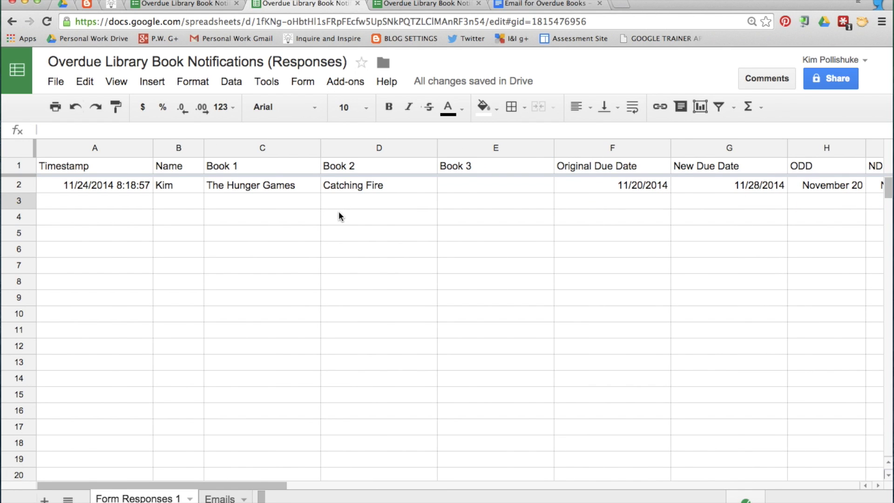
Search the add-on gallery for copyDown, then close the gallery
left_click(346, 87)
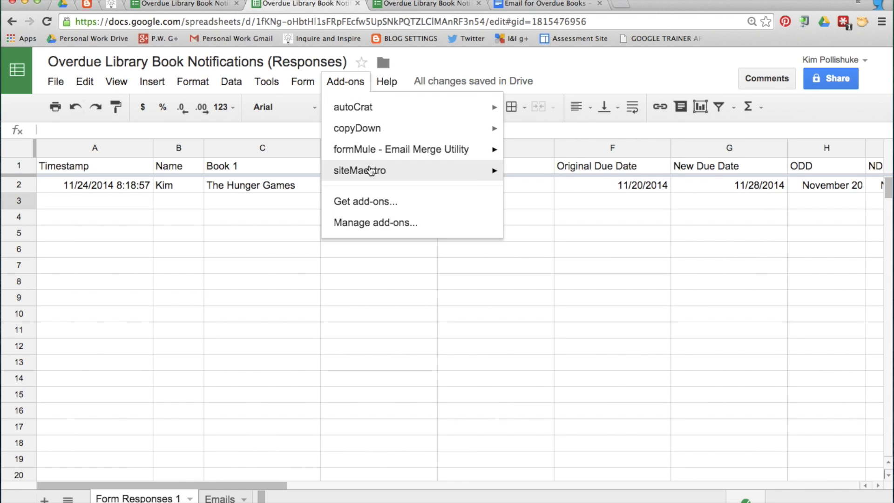
left_click(381, 205)
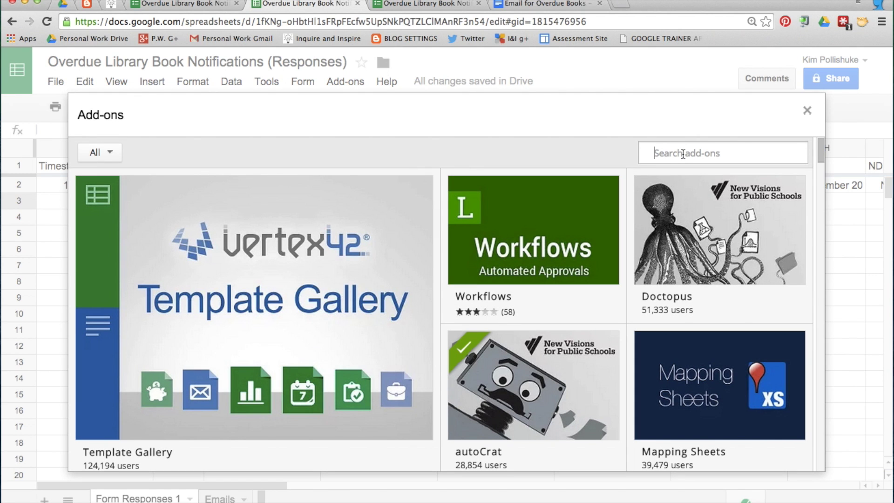
type("COPYDOWN")
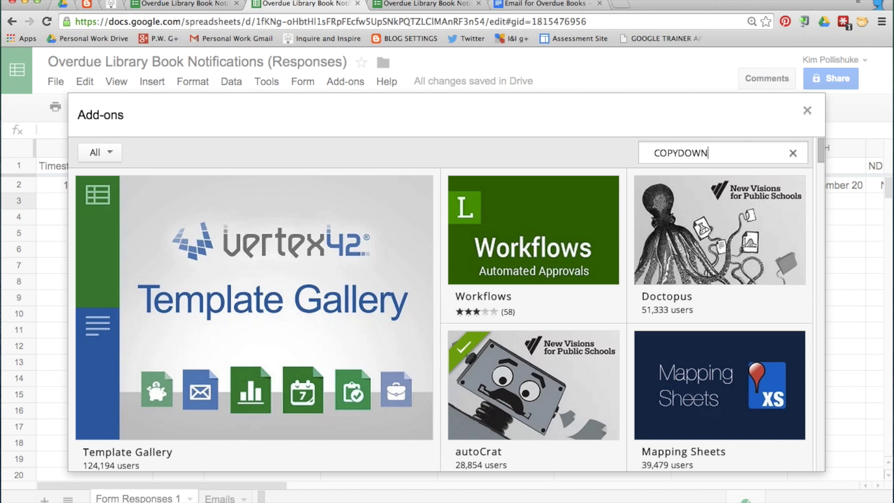
key("Return")
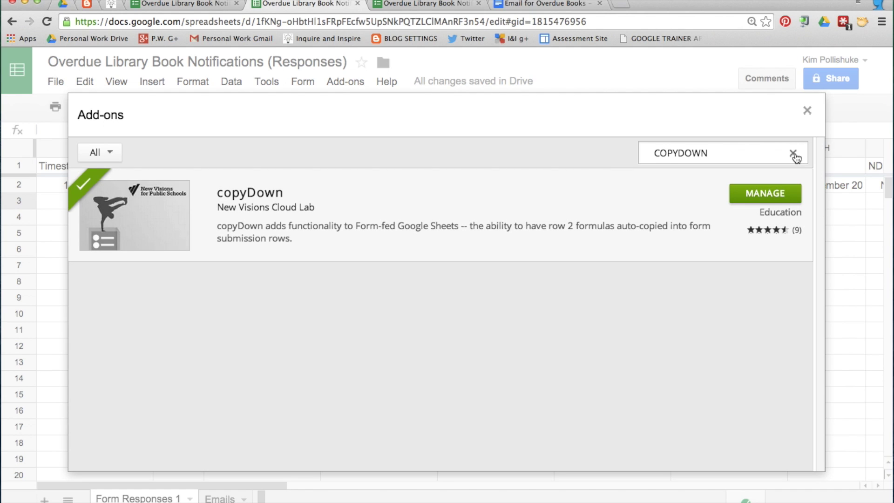
left_click(793, 153)
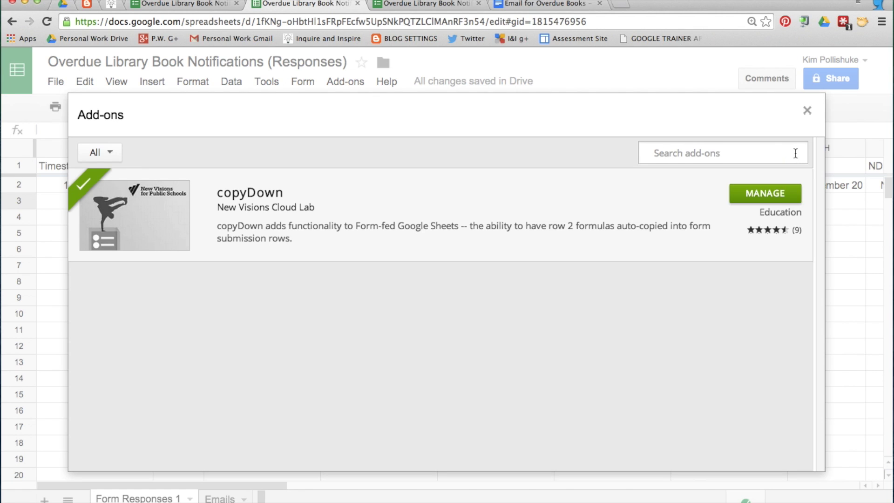
left_click(807, 110)
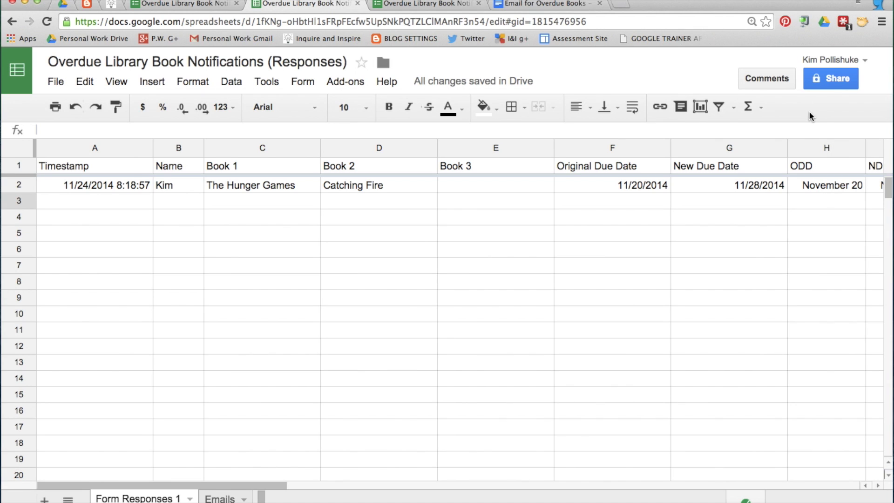
Switch copyDown on and paste ODD, NDD, Parent Email 1 and Parent Email 2 as values
left_click(347, 89)
mouse_move(361, 131)
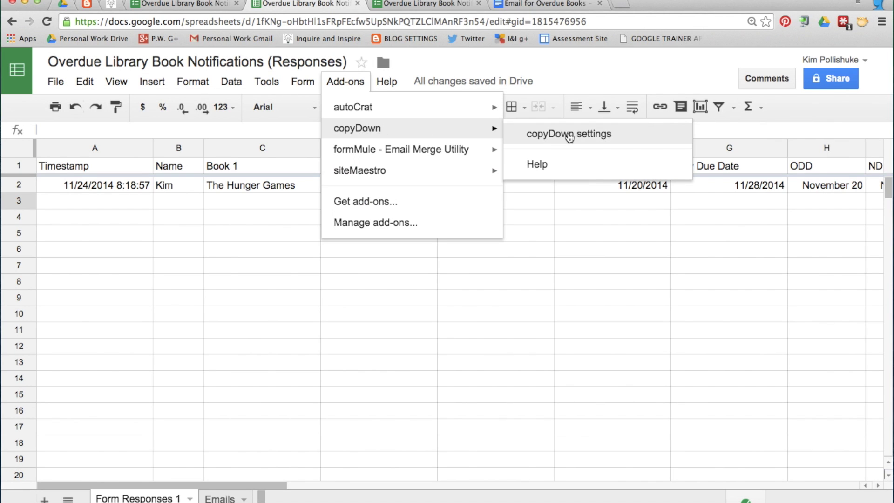
left_click(608, 136)
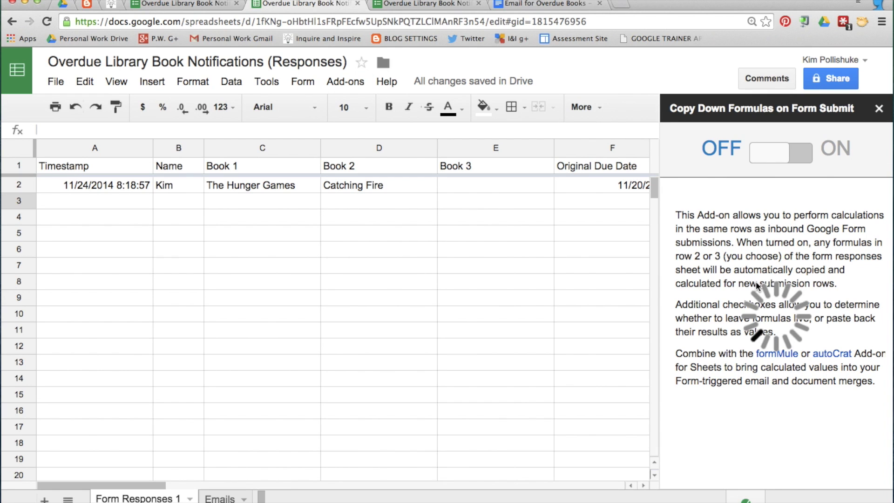
left_click(798, 157)
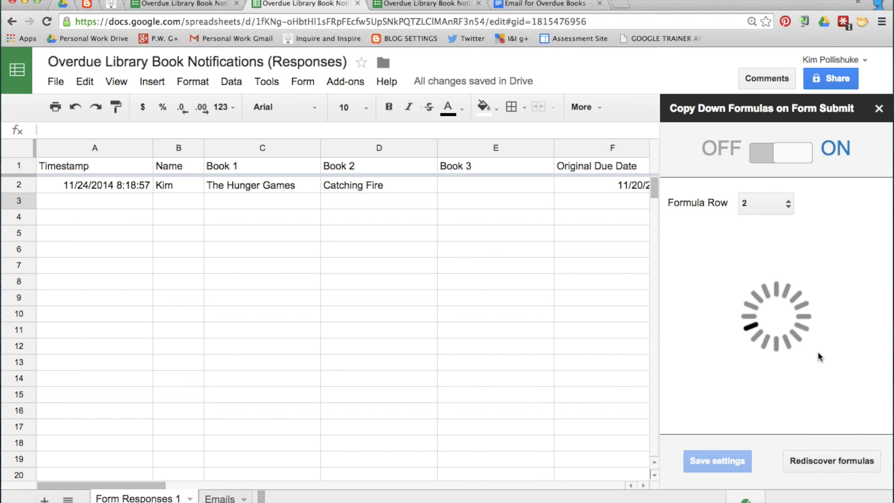
scroll(818, 367, "down", 1)
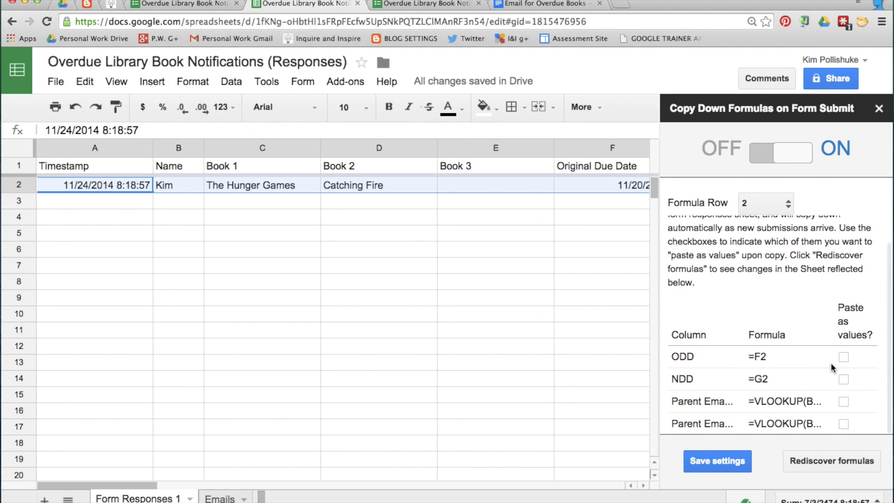
left_click(844, 357)
left_click(844, 379)
left_click(843, 401)
left_click(844, 423)
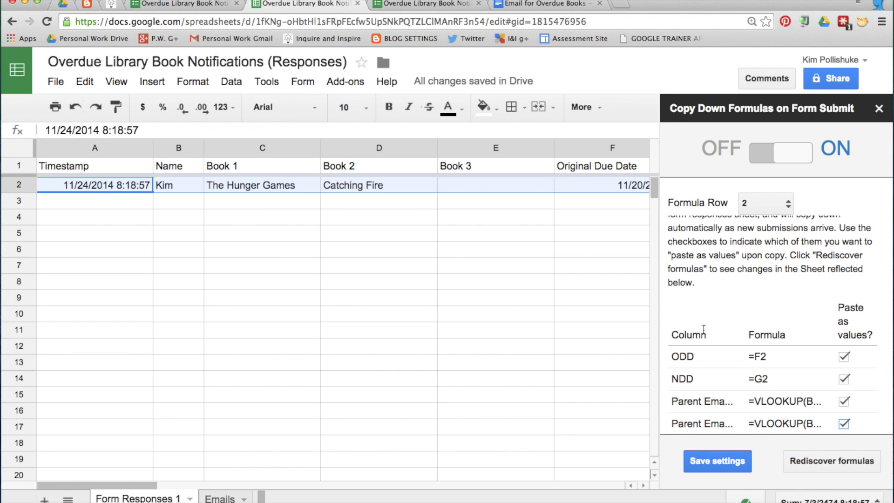
Save the copyDown settings and close the sidebar
scroll(554, 312, "right", 5)
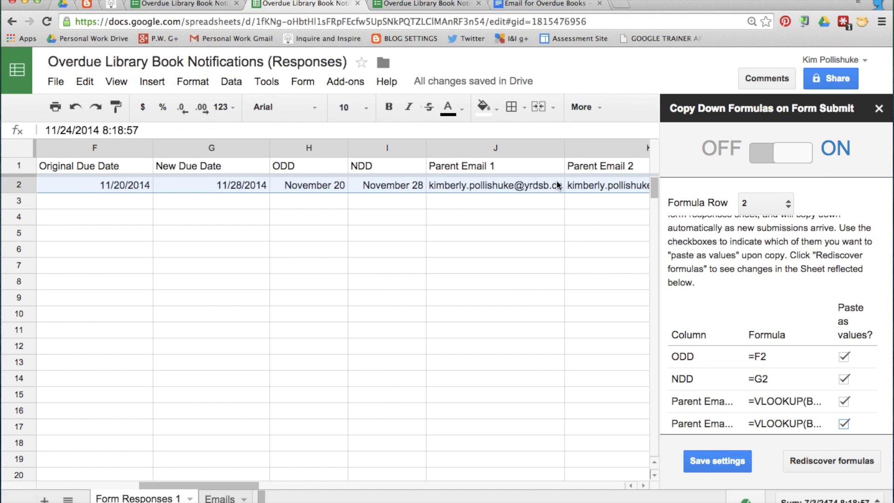
left_click(724, 464)
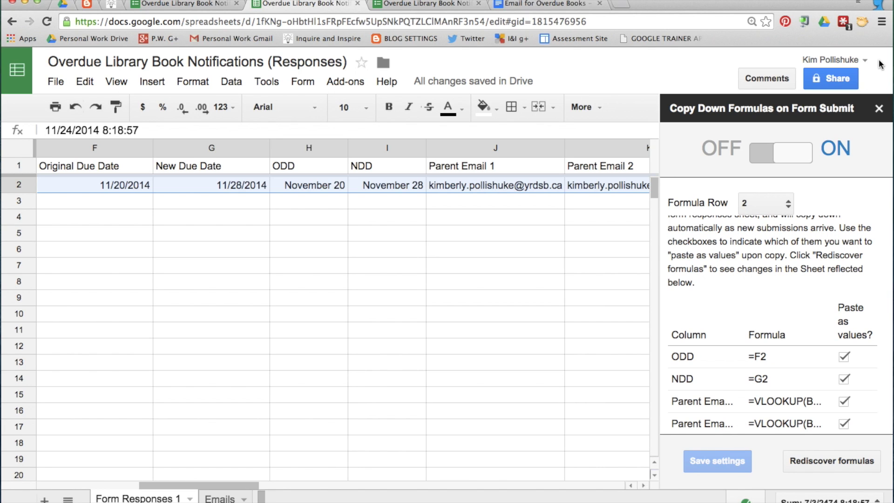
left_click(879, 108)
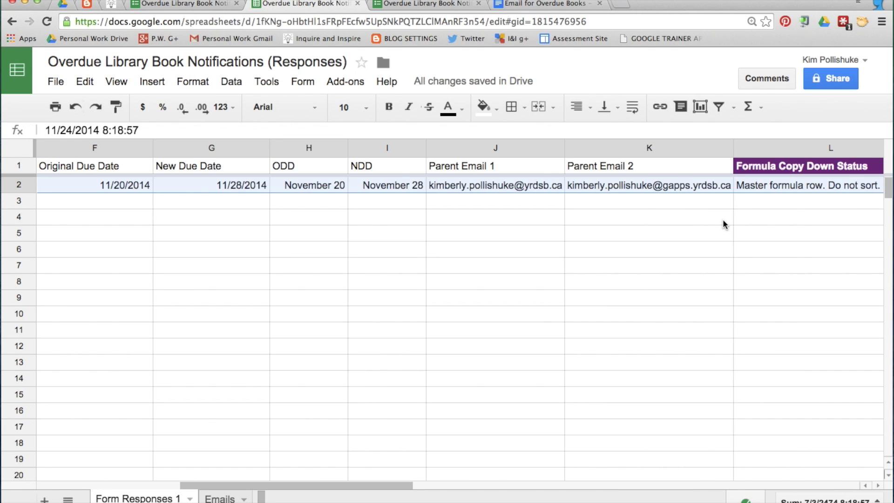
scroll(723, 219, "left", 6)
scroll(722, 218, "right", 3)
In the live form, choose the student's name and enter Divergent as Book 1
left_click(426, 3)
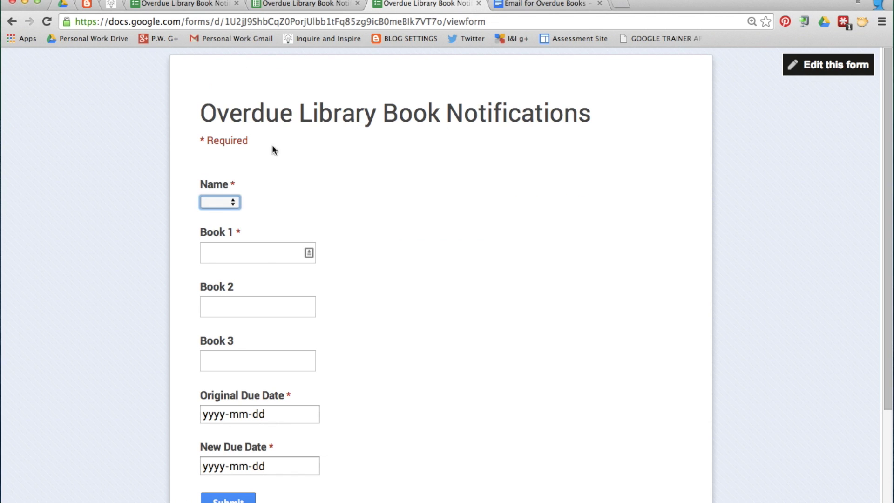
left_click(233, 202)
left_click(224, 215)
left_click(225, 249)
type("Divergent")
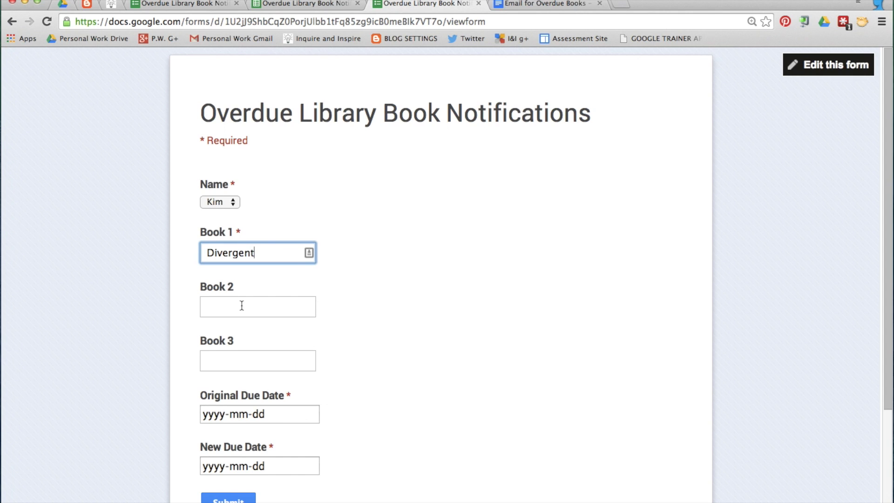
Set Original Due Date to November 1 and New Due Date to November 27, then submit
scroll(342, 343, "down", 3)
left_click(311, 318)
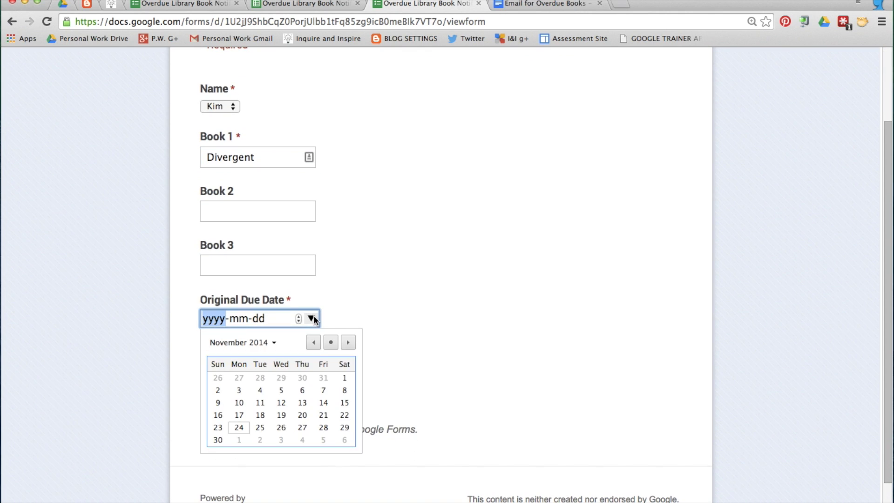
left_click(344, 377)
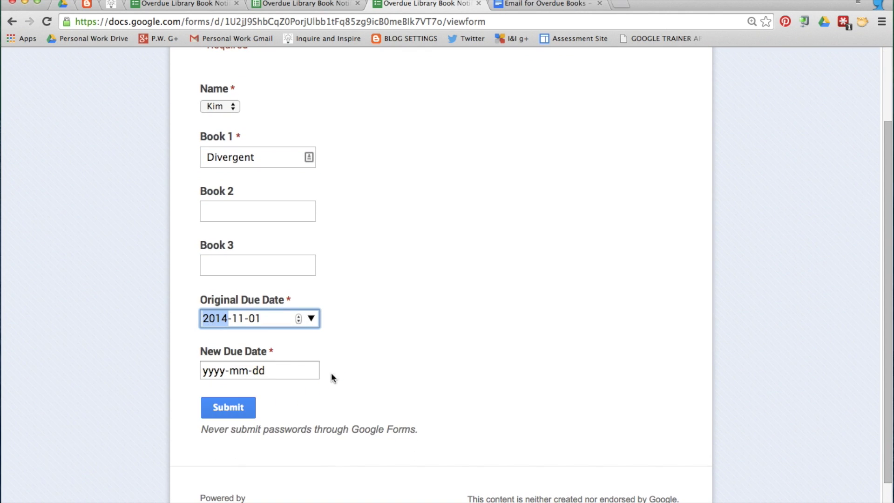
left_click(310, 370)
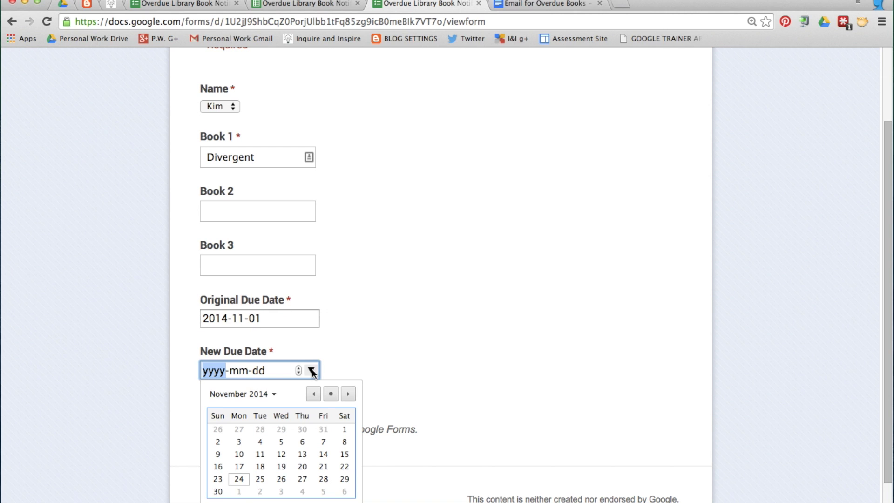
left_click(302, 478)
left_click(232, 410)
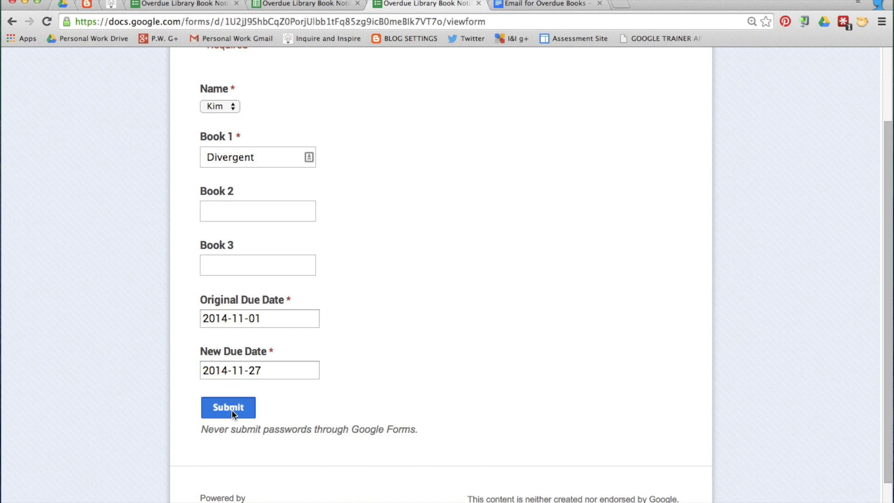
left_click(305, 4)
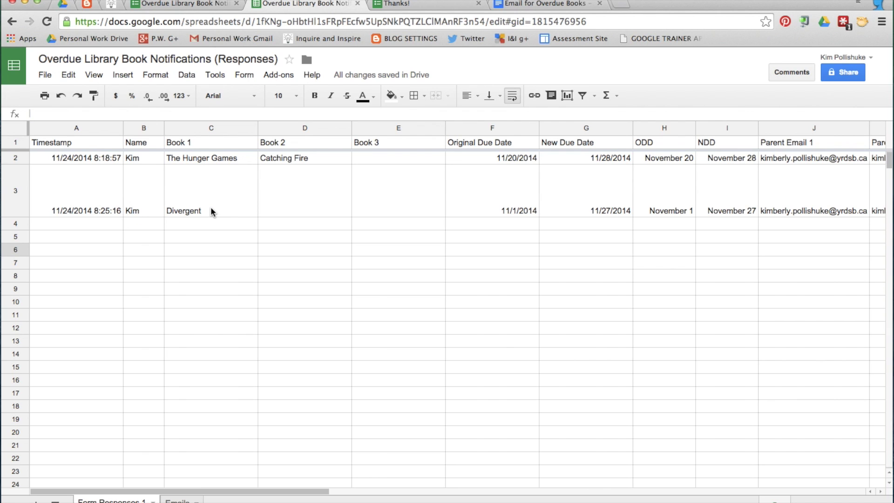
Review the copyDown status notes in column L, then bring up the Add-ons menu
scroll(218, 208, "right", 5)
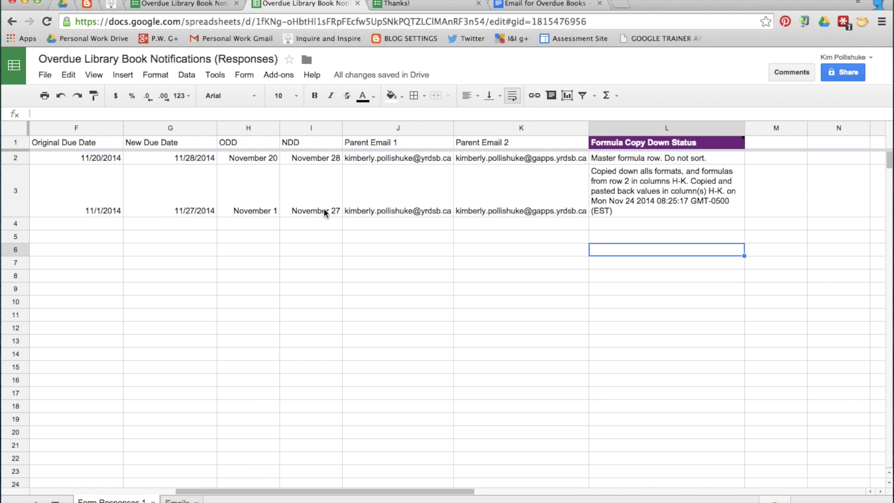
scroll(516, 199, "right", 4)
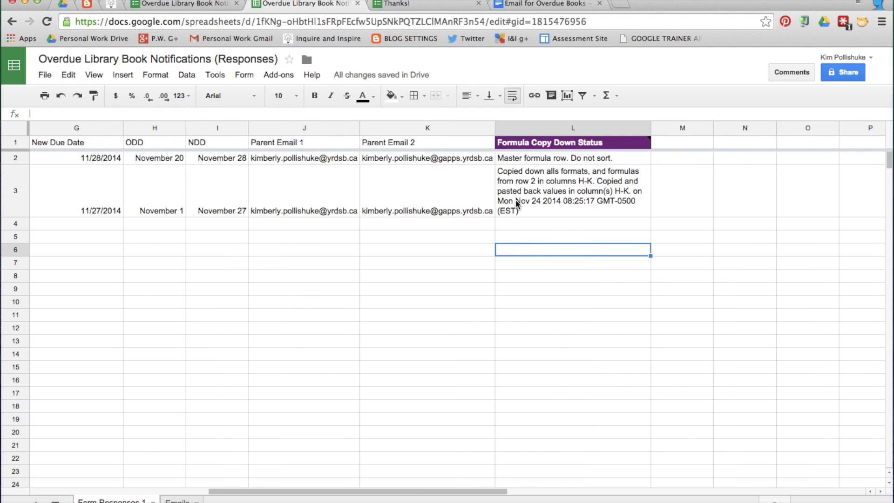
scroll(515, 199, "left", 8)
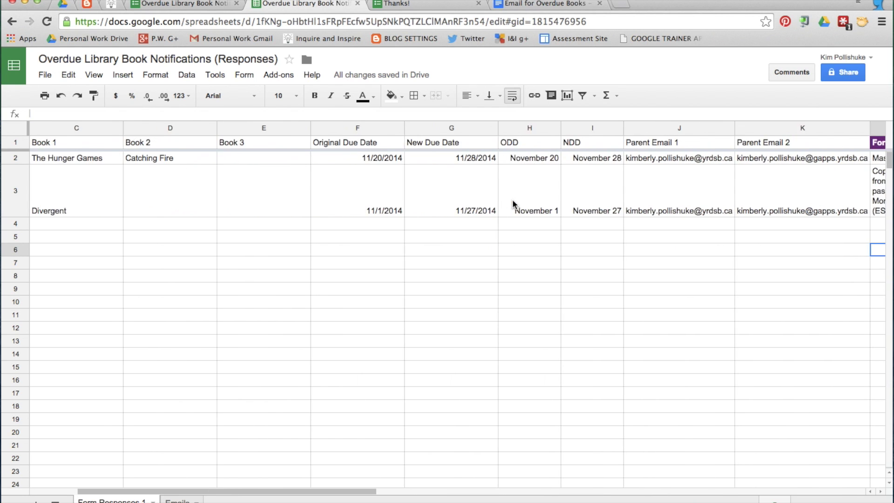
scroll(512, 199, "right", 8)
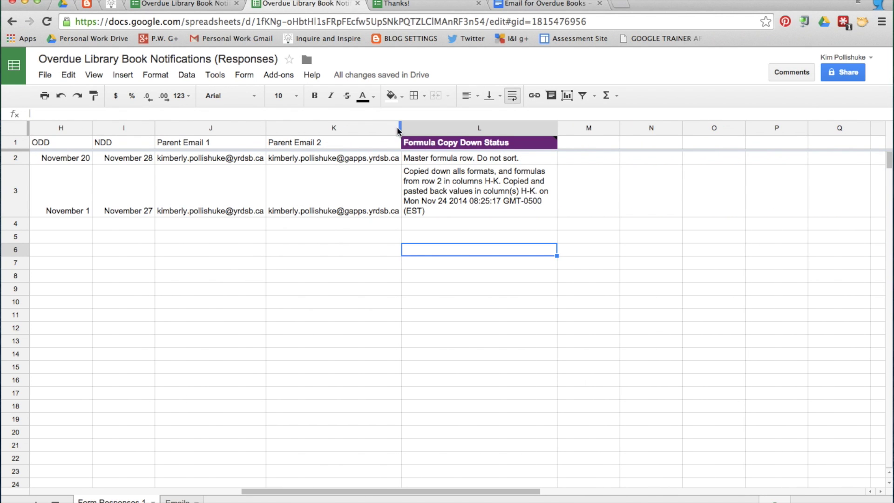
left_click(289, 77)
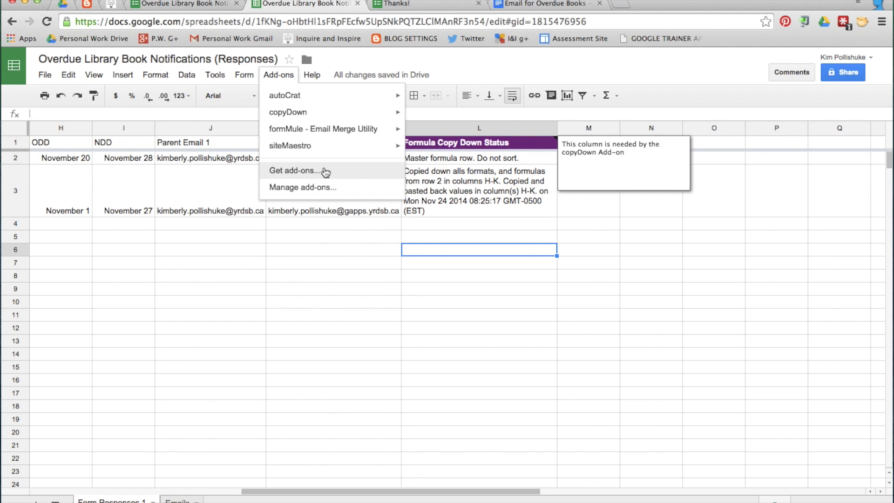
Search the add-on store for FormMule to confirm it is installed
left_click(324, 170)
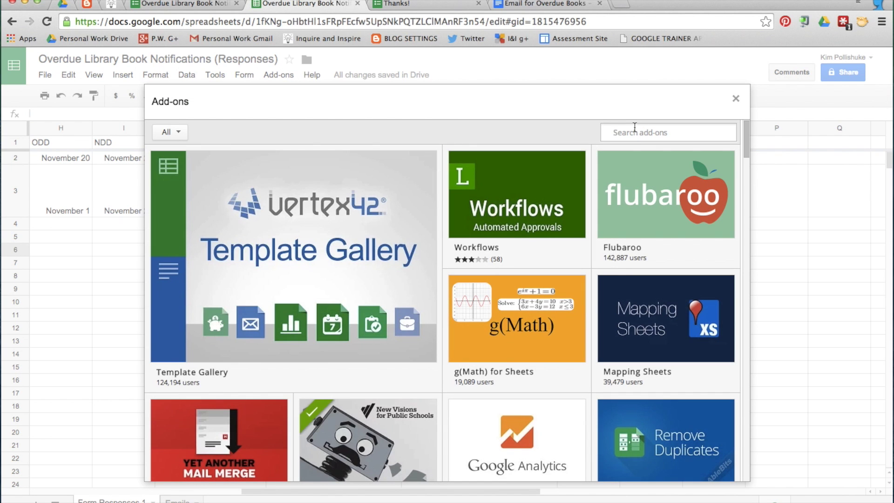
type("FormMule")
key("Return")
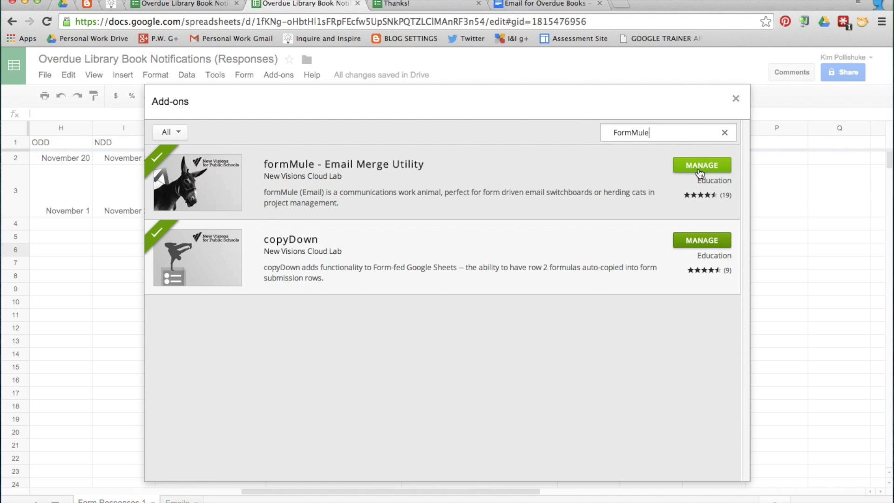
left_click(736, 99)
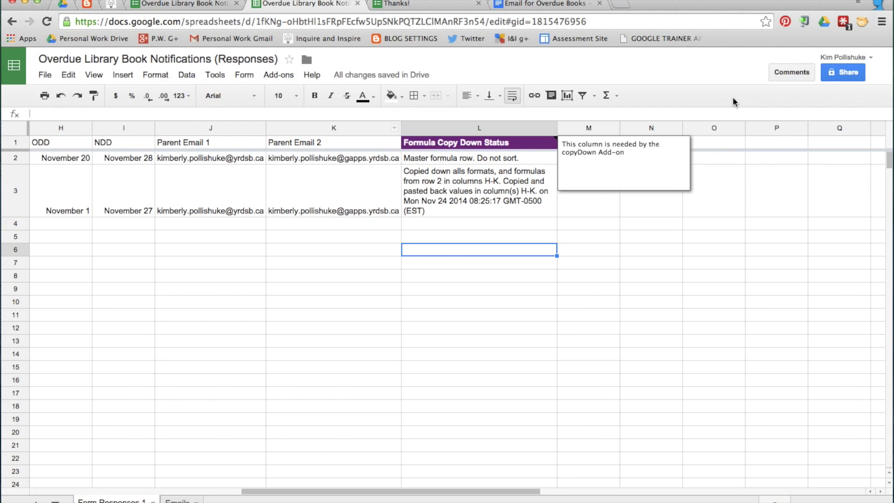
Launch formMule - Email Merge Utility from the Add-ons menu
left_click(279, 75)
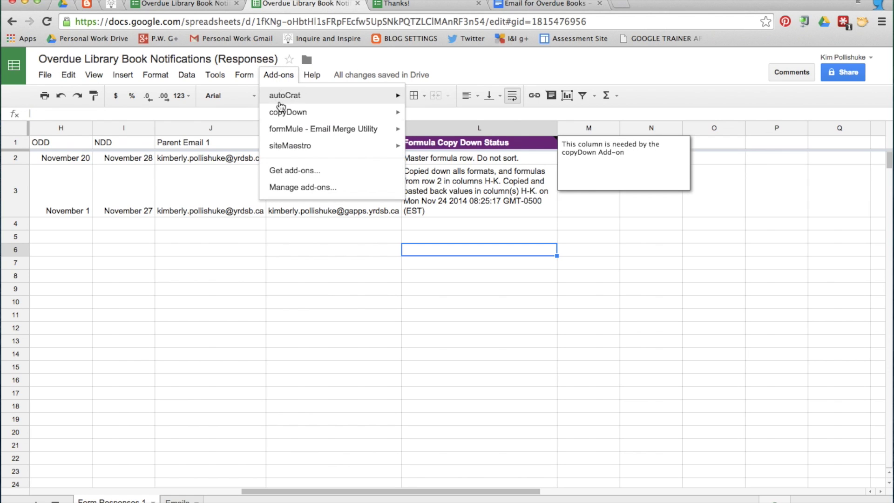
mouse_move(298, 131)
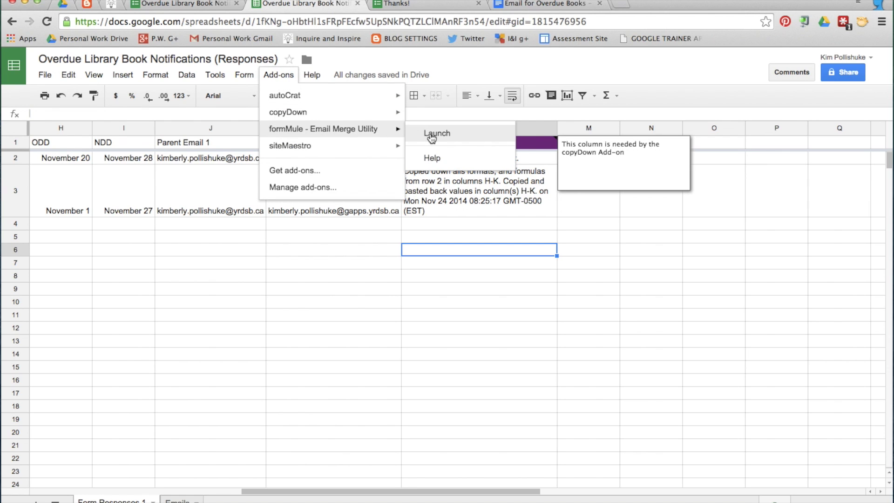
left_click(469, 140)
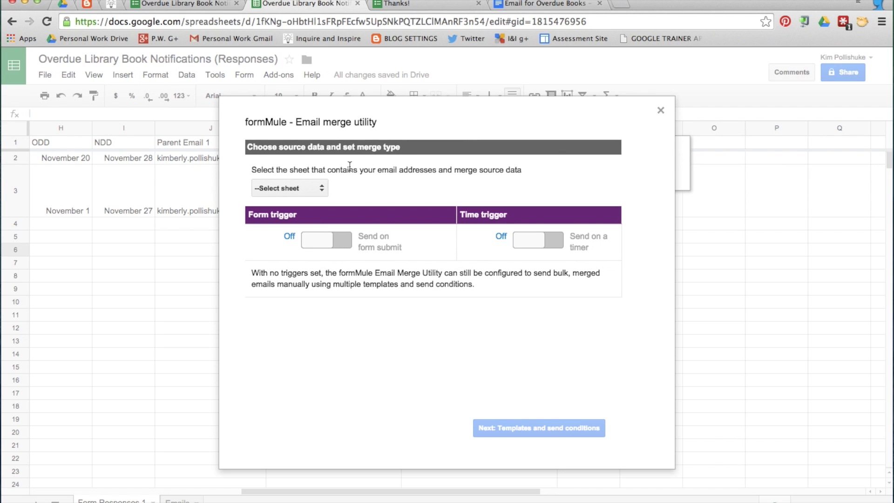
Set formMule's source sheet to Form Responses 1 and enable the form-submit trigger
left_click(322, 189)
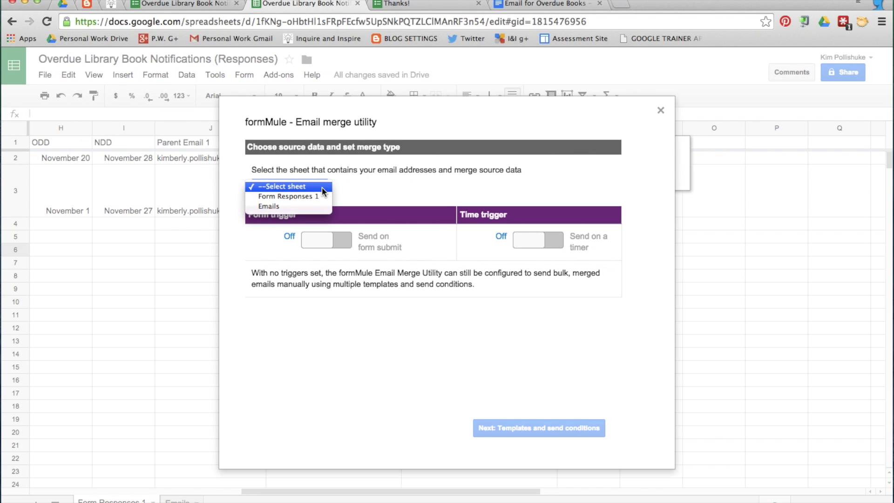
left_click(296, 199)
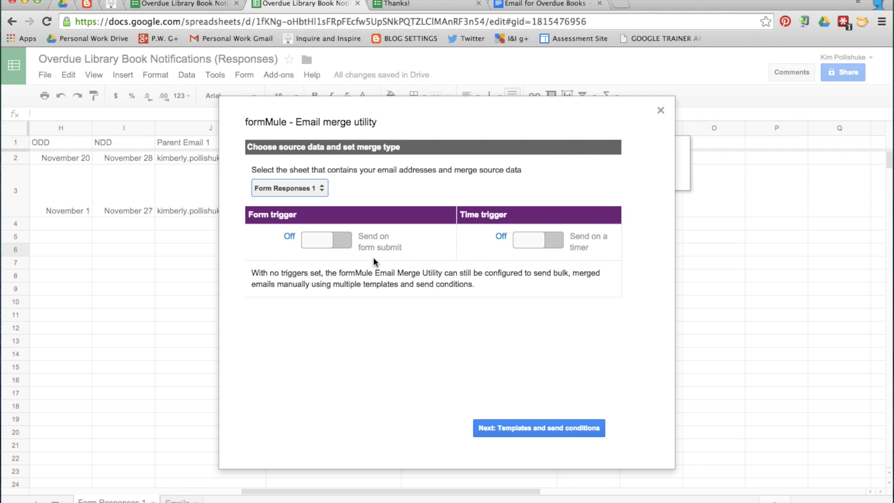
left_click(343, 241)
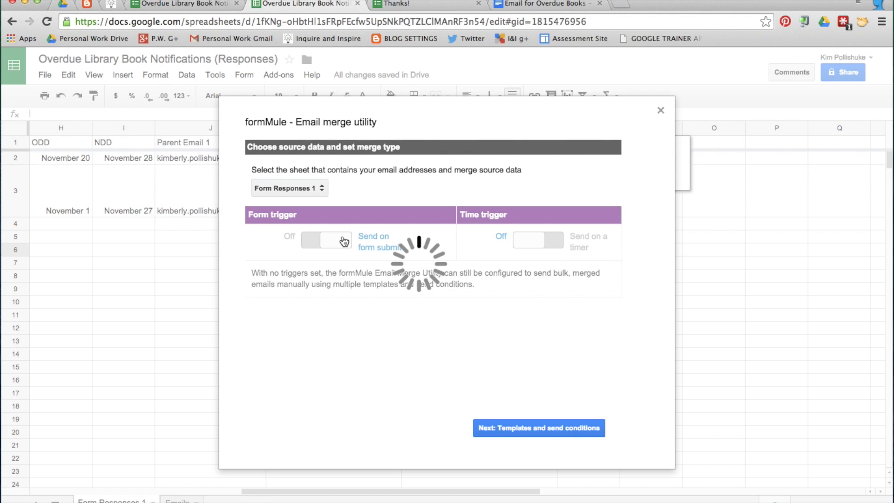
left_click(534, 428)
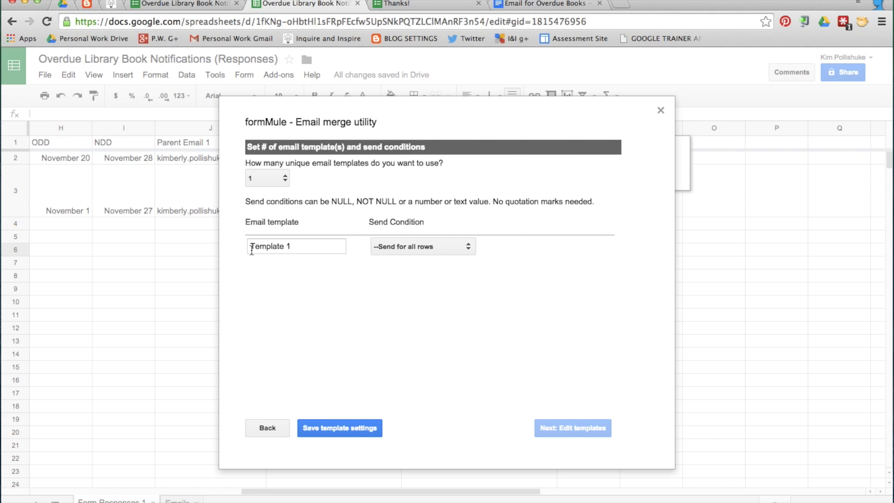
Rename Template 1 to 'Overdue Library Book Notifications' and save the template settings
left_click_drag(300, 246, 239, 245)
type("Overdue Library ")
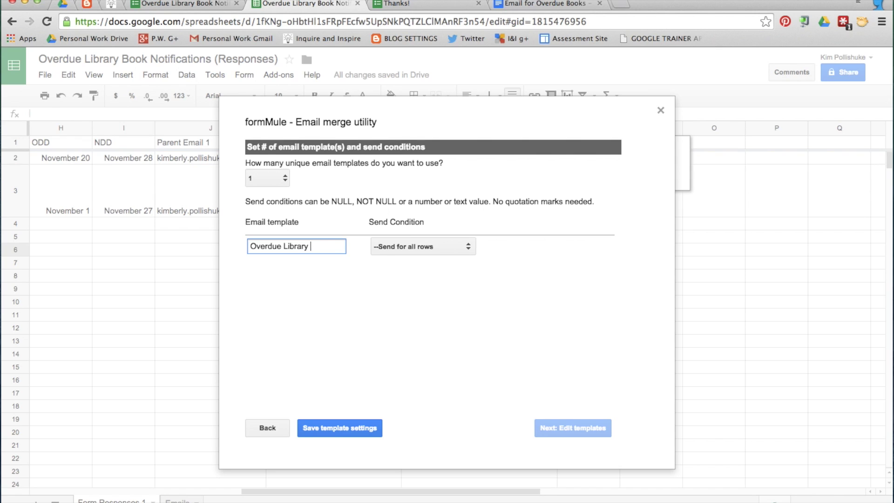
type("Book Notifications")
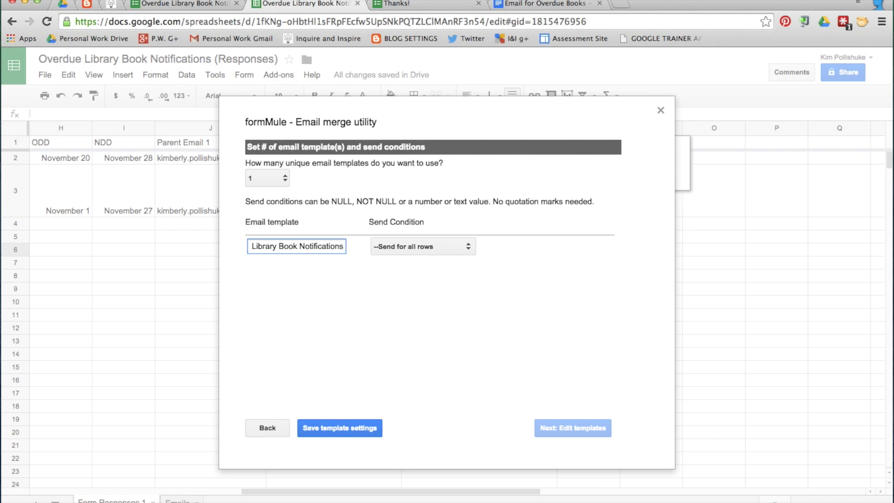
left_click(274, 286)
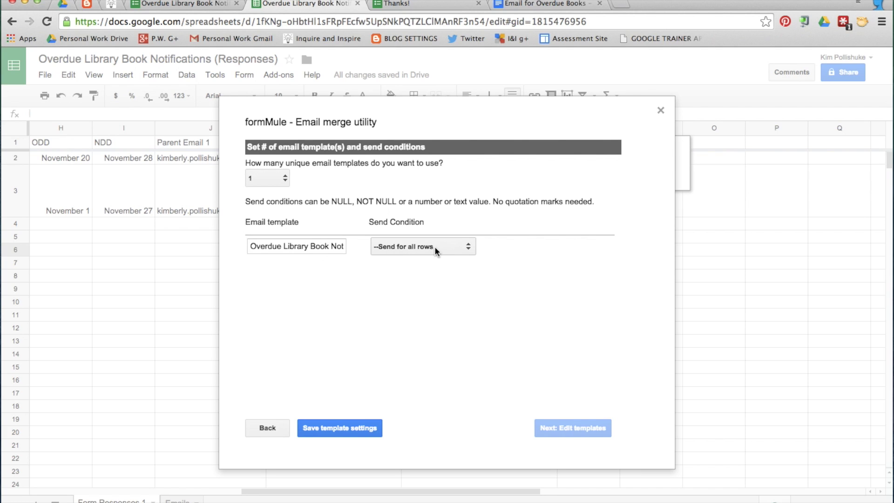
left_click(342, 426)
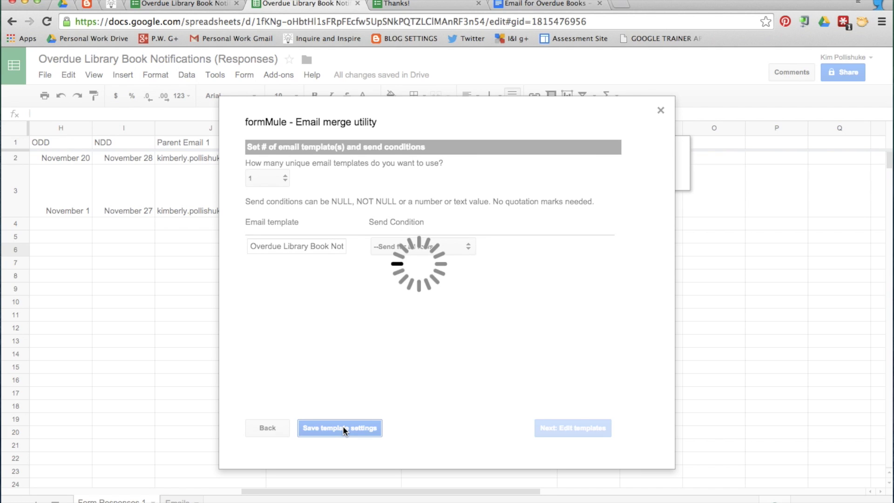
left_click(578, 429)
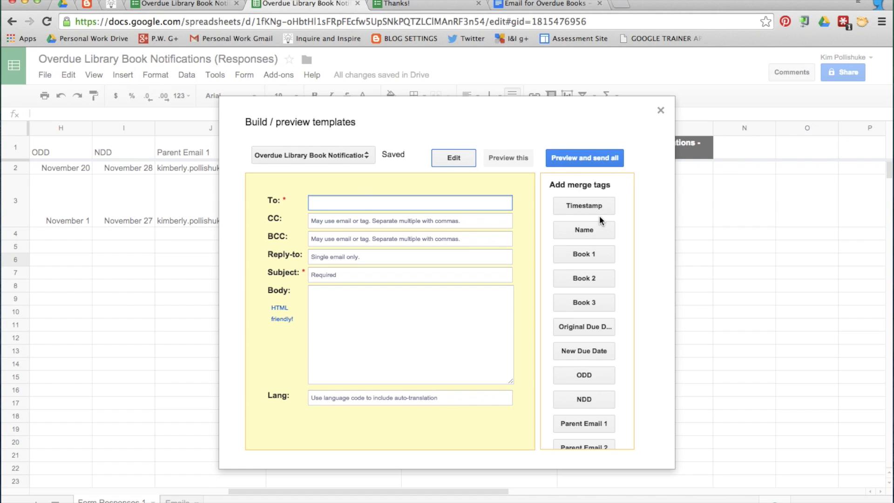
scroll(600, 215, "down", 4)
Address To <<Parent Email 1>>,<<Parent Email 2>> and type subject 'Overdue Library Book Notification for'
left_click(588, 329)
type(",")
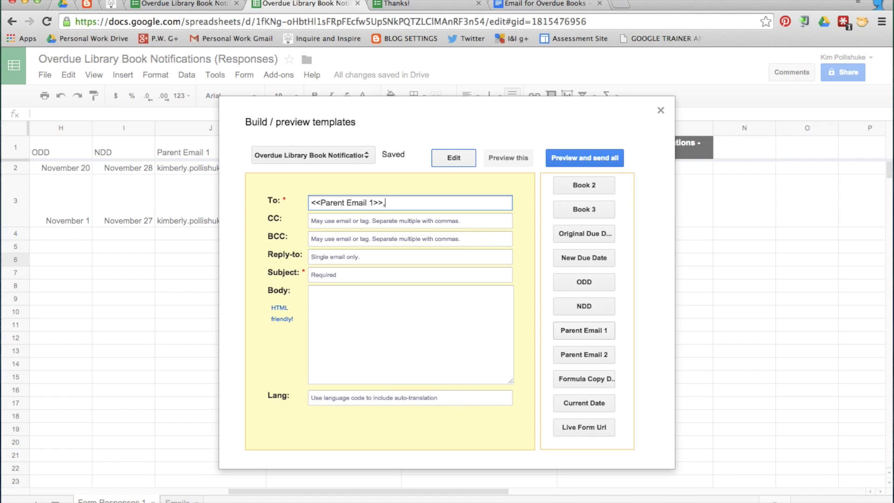
left_click(602, 355)
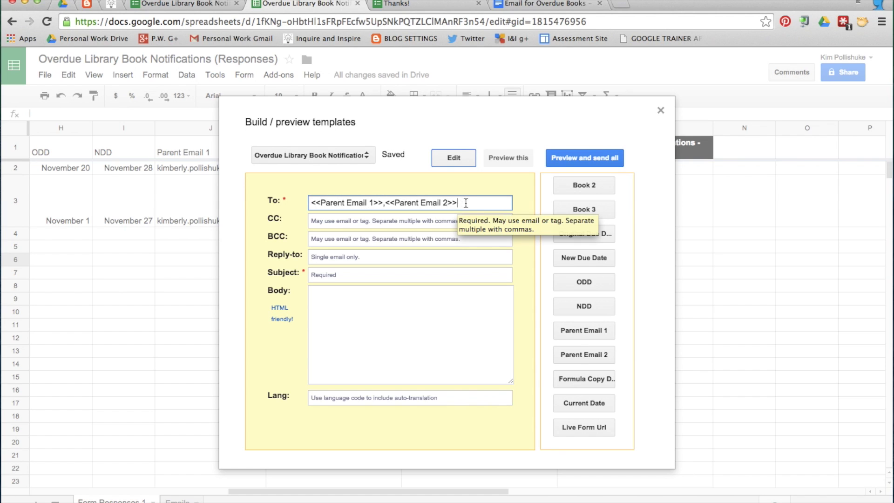
left_click(329, 220)
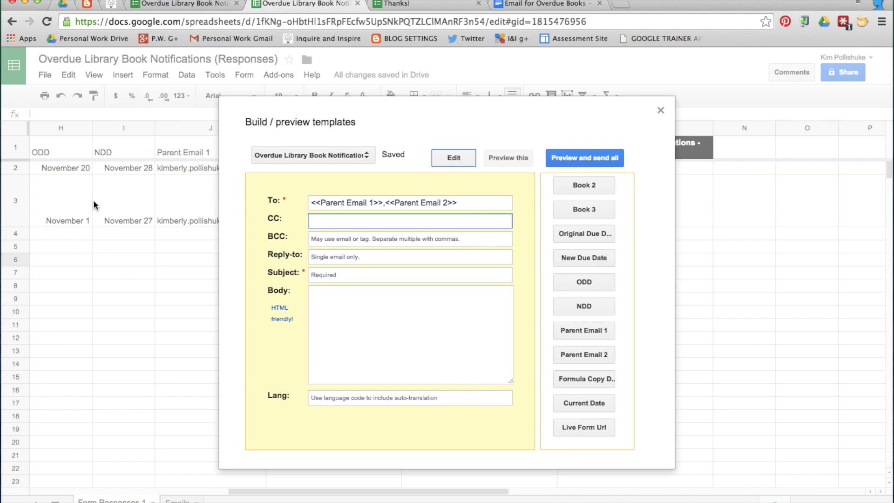
left_click(331, 273)
type("Overdue")
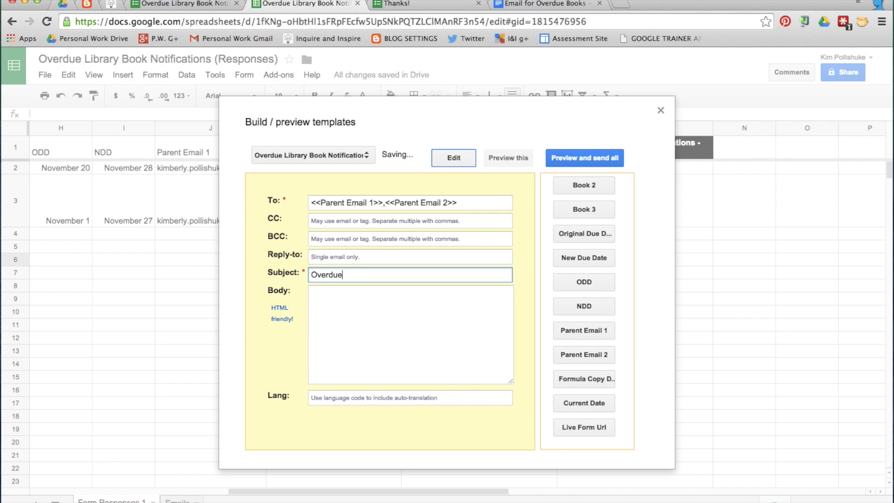
type(" Library Book Notification")
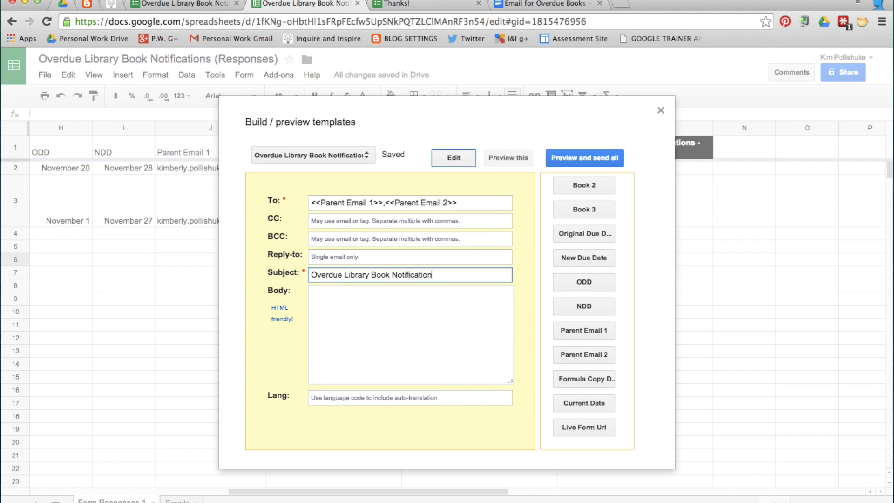
type(" for")
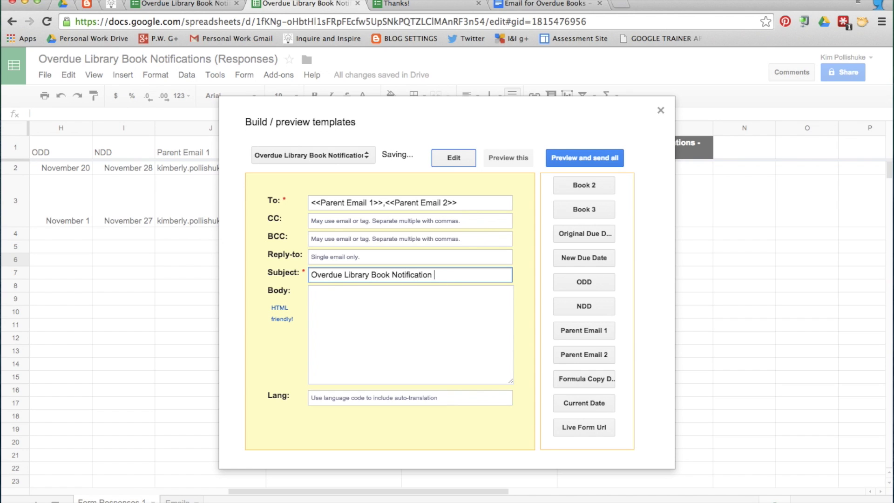
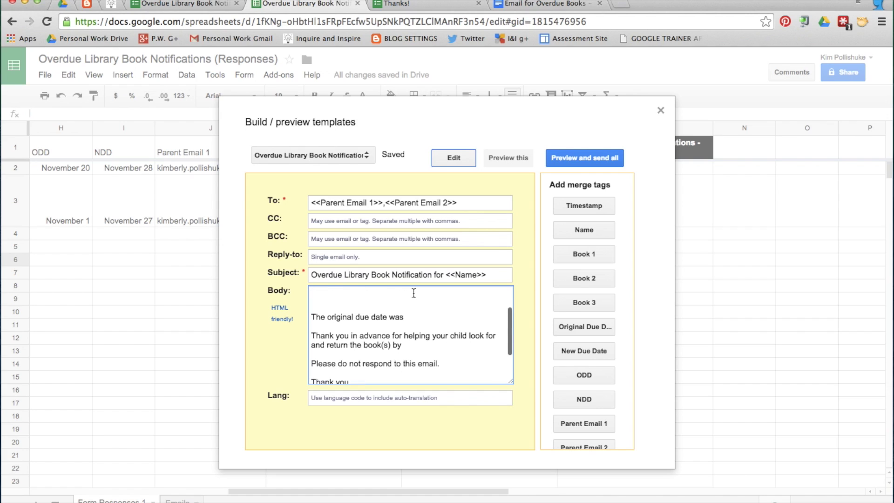
Place the <<Name>> tag after the greeting, followed by a comma, and after 'that' in the notice line
key("BackSpace")
type("Name: <<Name>>")
left_click(441, 292)
key("BackSpace")
key("BackSpace")
key("BackSpace")
key("BackSpace")
key("BackSpace")
key("BackSpace")
left_click(458, 293)
type(",")
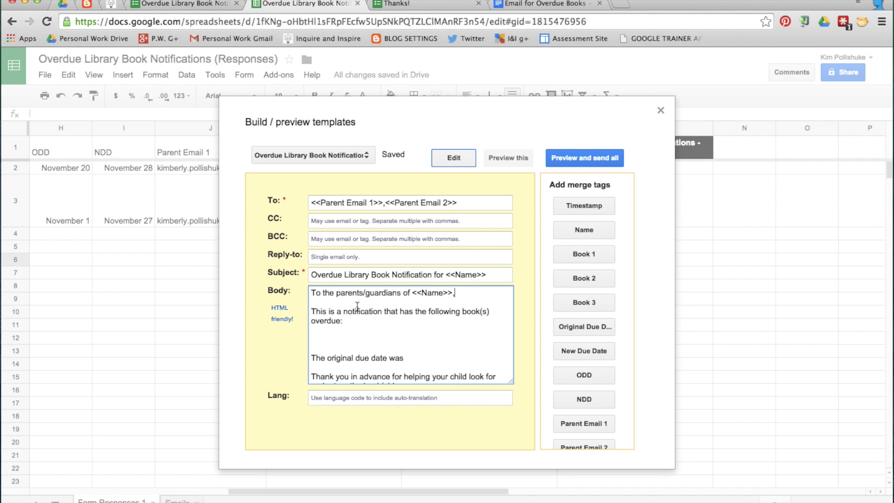
left_click_drag(453, 293, 413, 292)
key("ctrl+c")
left_click(400, 310)
key("ctrl+v")
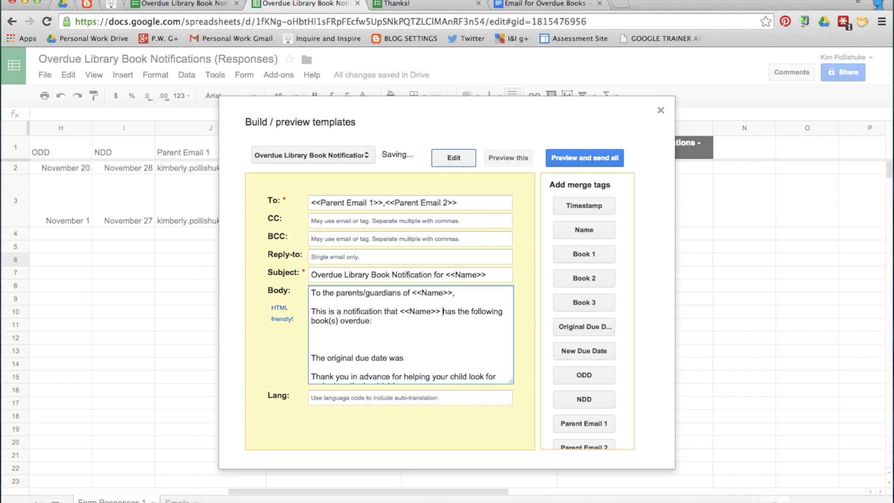
Move the <<Book 1>> tag onto the empty line below the overdue notice, without its label
left_click(348, 332)
left_click(583, 253)
scroll(396, 347, "down", 1)
scroll(397, 347, "down", 3)
left_click_drag(394, 377, 288, 380)
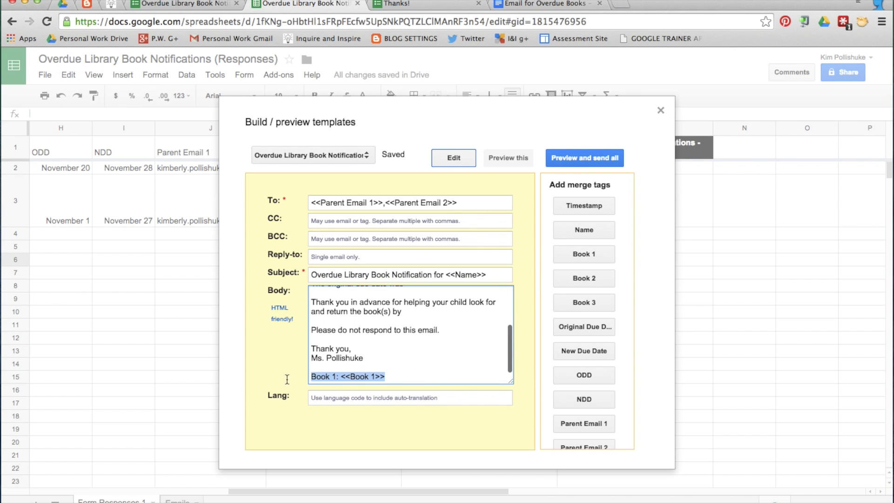
key("super+x")
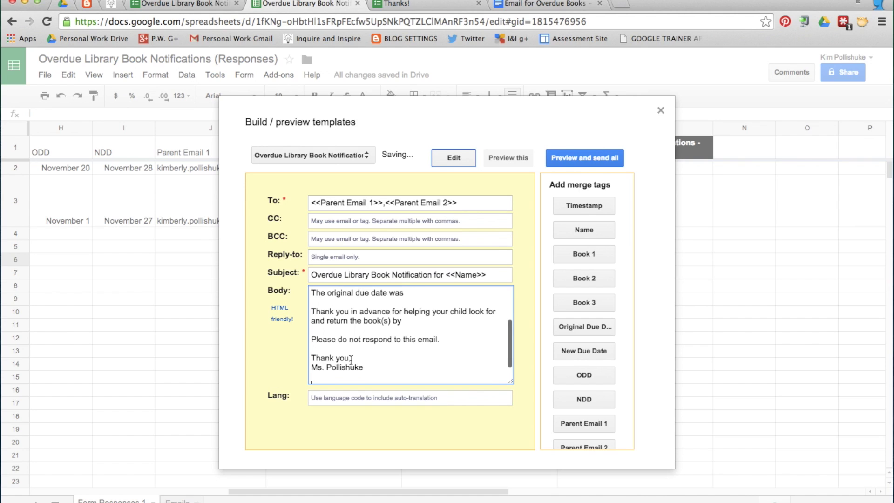
scroll(342, 344, "up", 3)
left_click(333, 336)
key("super+v")
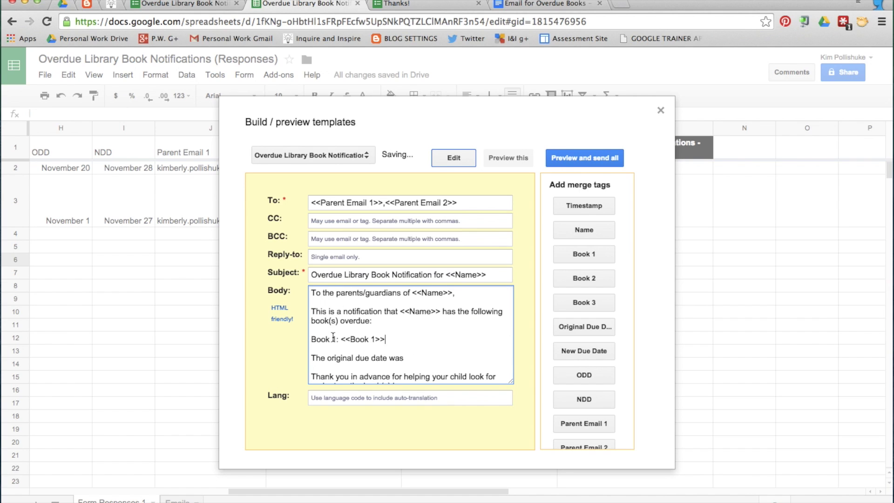
left_click_drag(342, 339, 287, 339)
key("BackSpace")
Add the <<Book 2>> tag on a new line beneath <<Book 1>>, without its label
key("Return")
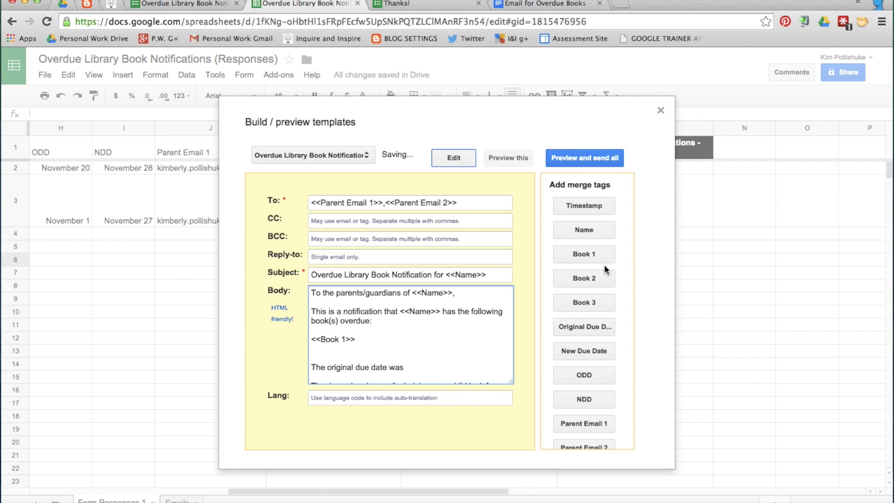
left_click(598, 278)
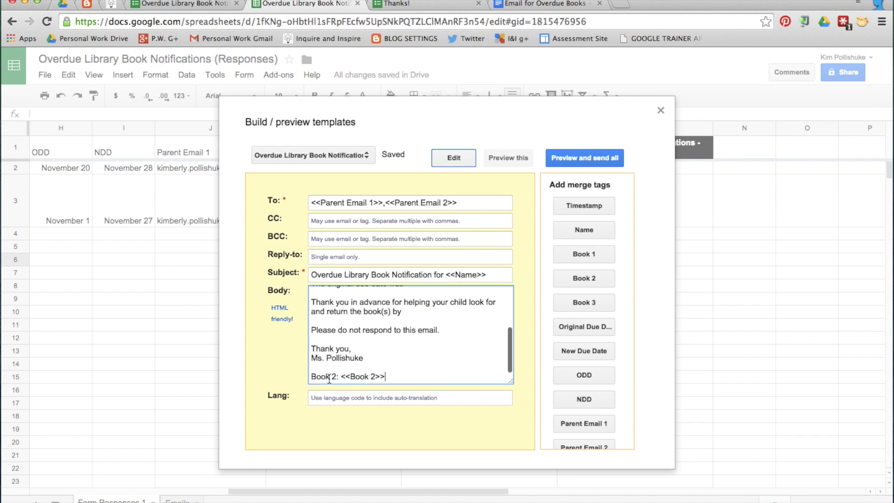
left_click_drag(394, 376, 264, 372)
left_click_drag(347, 376, 310, 348)
key("BackSpace")
left_click(359, 349)
Add the <<Book 3>> tag beneath <<Book 2>> and remove the extra blank line
key("Return")
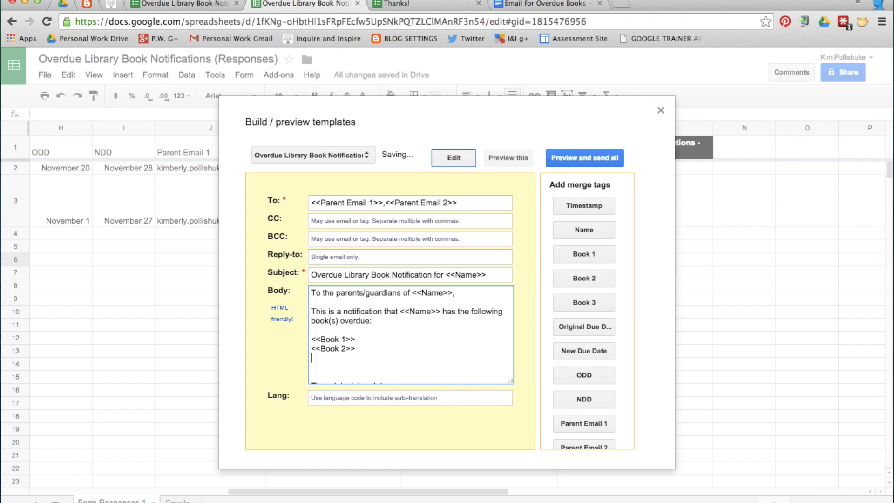
left_click(583, 302)
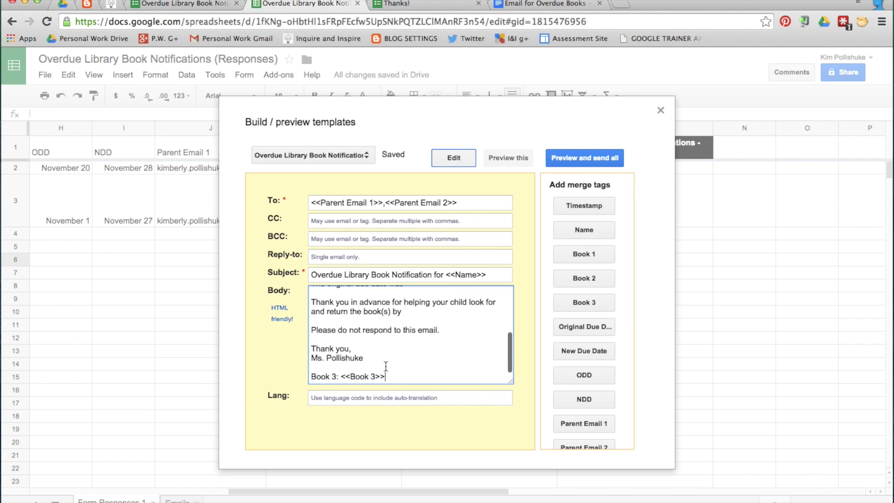
left_click_drag(392, 375, 300, 366)
left_click_drag(364, 376, 312, 367)
scroll(364, 372, "up", 5)
key("BackSpace")
key("BackSpace")
key("BackSpace")
key("BackSpace")
key("BackSpace")
key("BackSpace")
key("BackSpace")
key("BackSpace")
left_click(351, 376)
key("BackSpace")
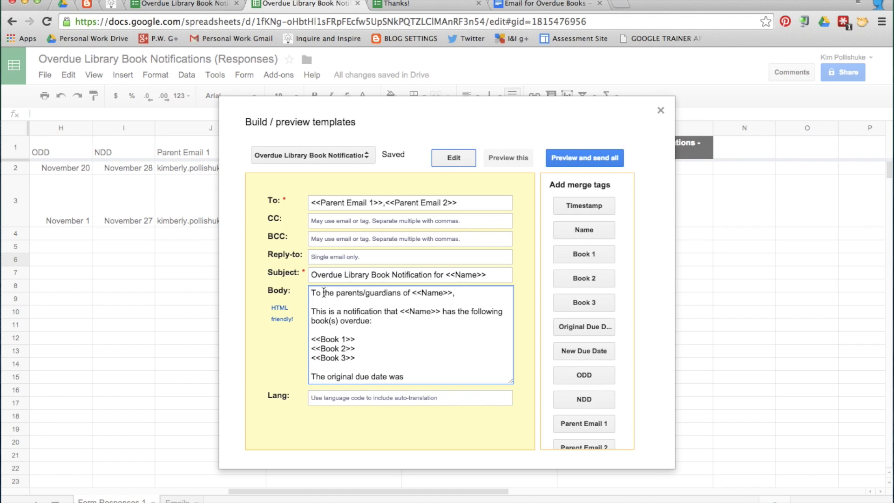
scroll(324, 317, "down", 2)
Insert the <<ODD>> tag after 'was' in the due-date sentence, ending it with a period
left_click(403, 332)
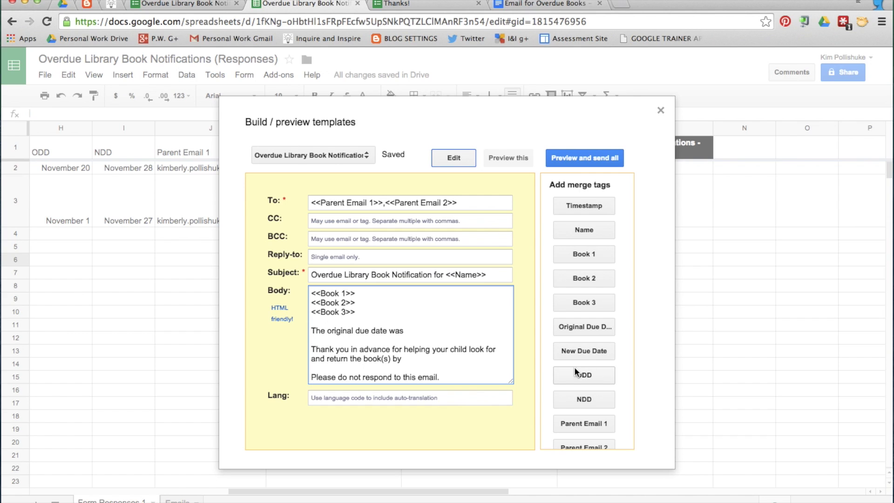
left_click(589, 376)
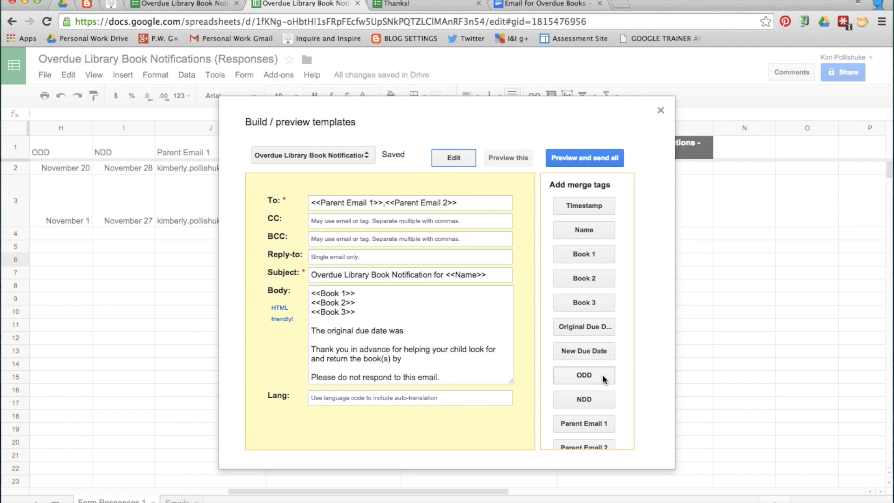
scroll(454, 334, "down", 2)
left_click_drag(387, 375, 293, 377)
key("ctrl+x")
scroll(373, 345, "up", 2)
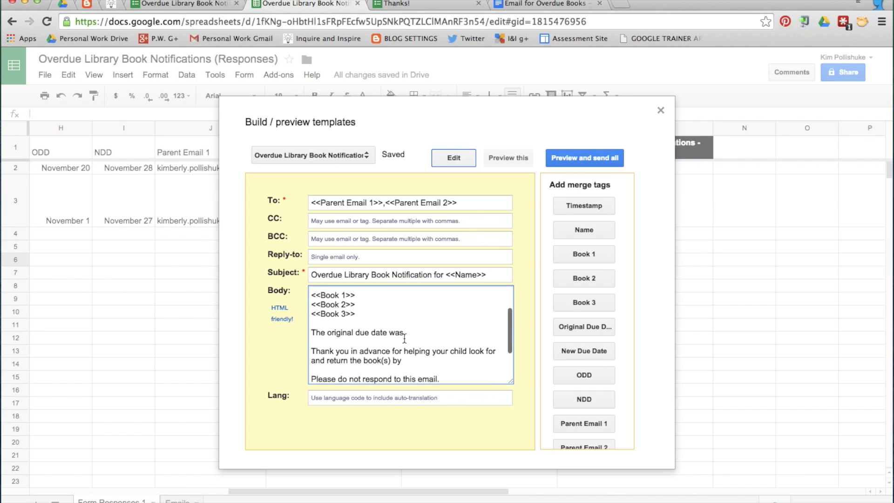
key("ctrl+v")
key("Left")
key("Left")
key("Left")
key("Left")
key("Left")
key("Left")
key("Left")
key("Left")
key("BackSpace")
key("BackSpace")
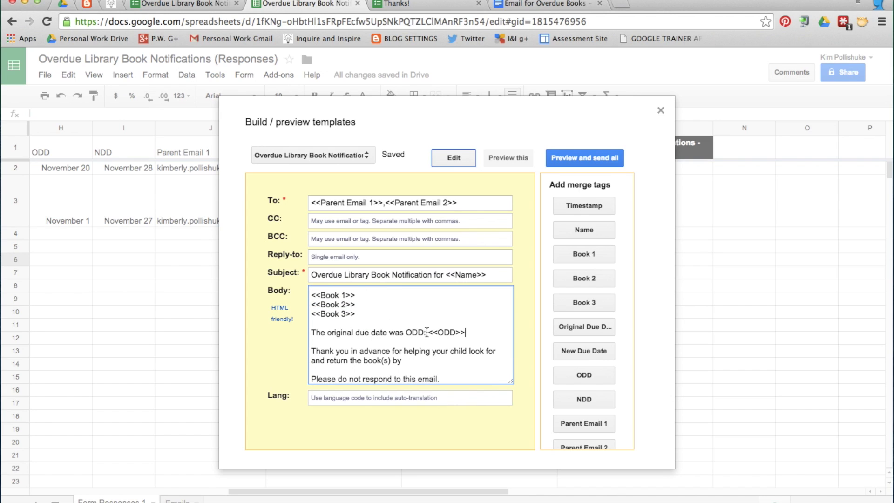
key("BackSpace")
key("BackSpace")
key("BackSpace")
key("BackSpace")
type(".")
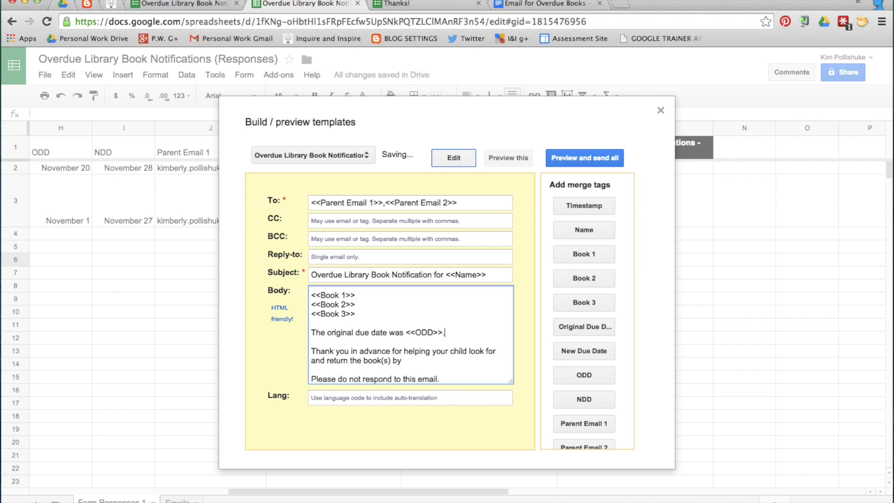
scroll(411, 337, "down", 2)
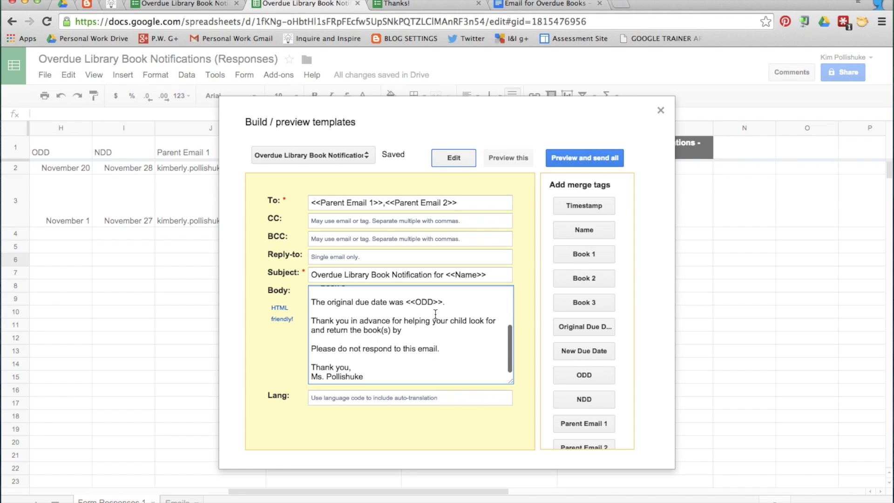
Place the <<NDD>> tag after 'return the book(s) by' and end the sentence with a period
left_click(401, 330)
left_click(584, 399)
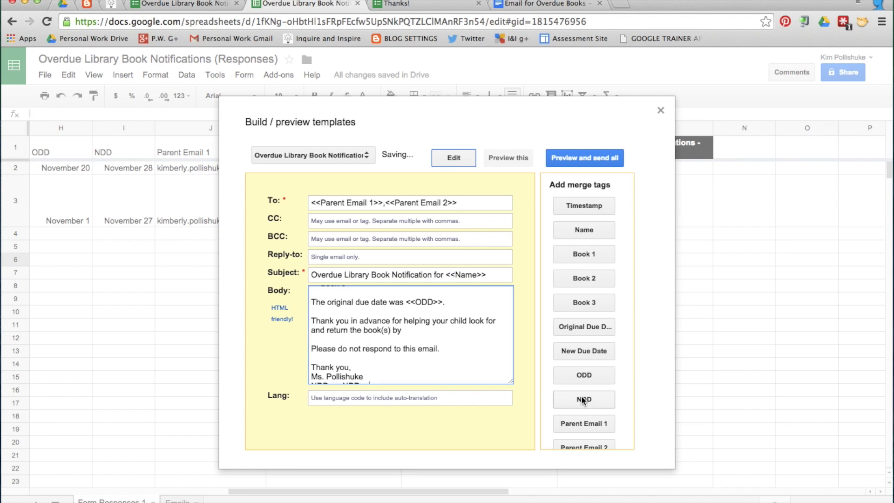
left_click_drag(372, 377, 270, 378)
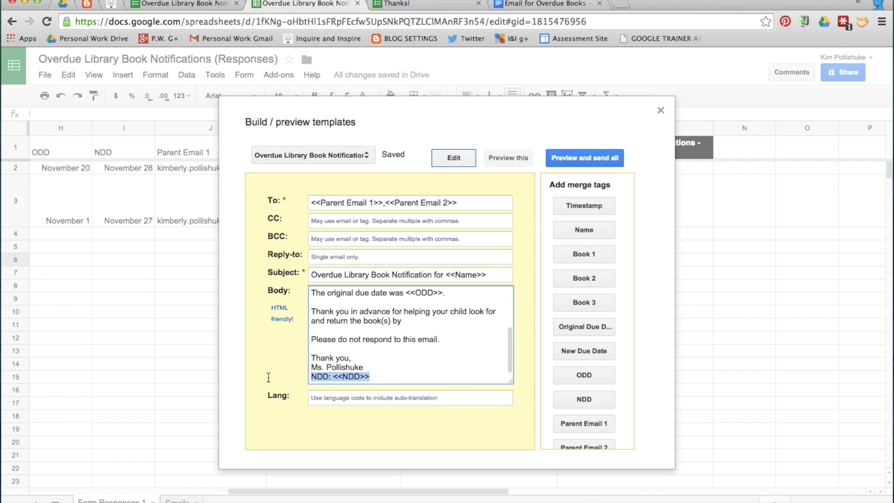
left_click_drag(340, 376, 405, 330)
left_click(428, 329)
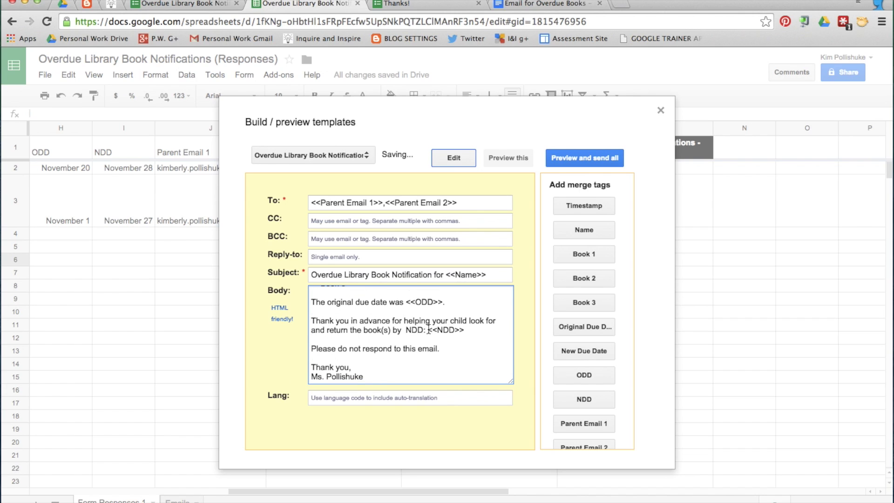
key("BackSpace")
key("BackSpace")
key("BackSpace")
key("BackSpace")
key("BackSpace")
key("BackSpace")
key("BackSpace")
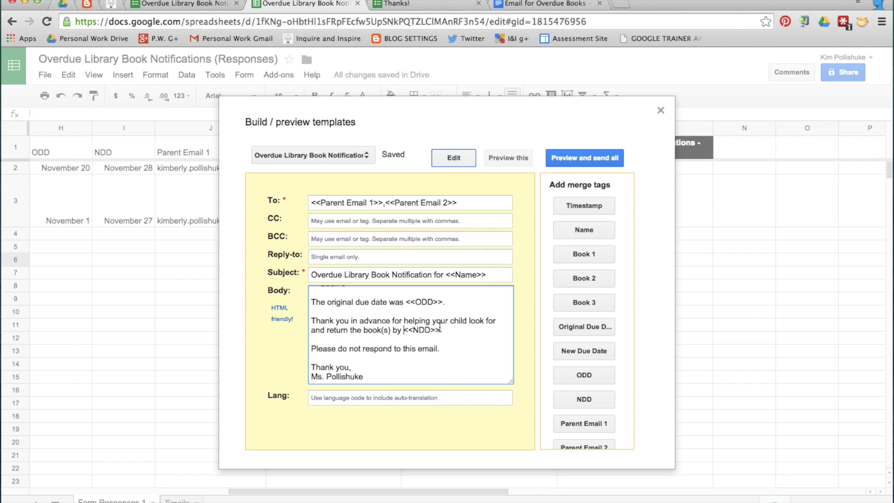
left_click(441, 329)
type(".")
Add a 'Feel free to contact me at' line with a contact phone number below the do-not-respond line
left_click(441, 350)
key("Return")
type("Feel free to ")
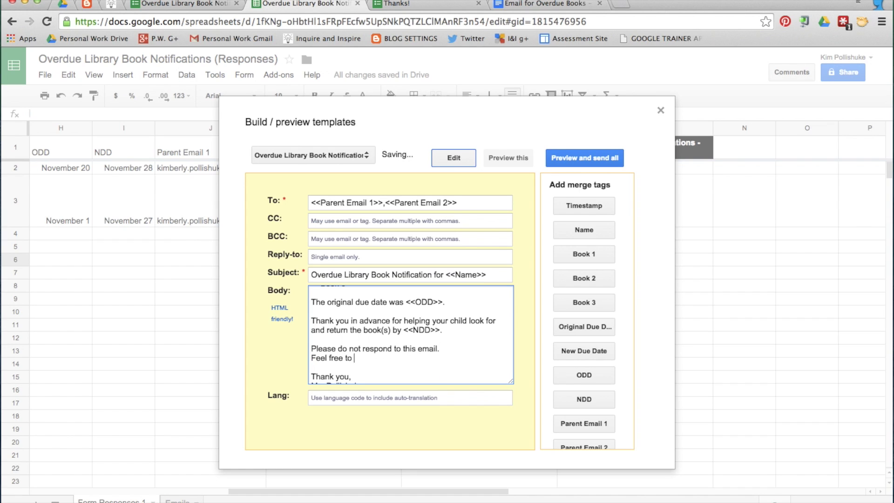
type("contact me at (123) 456")
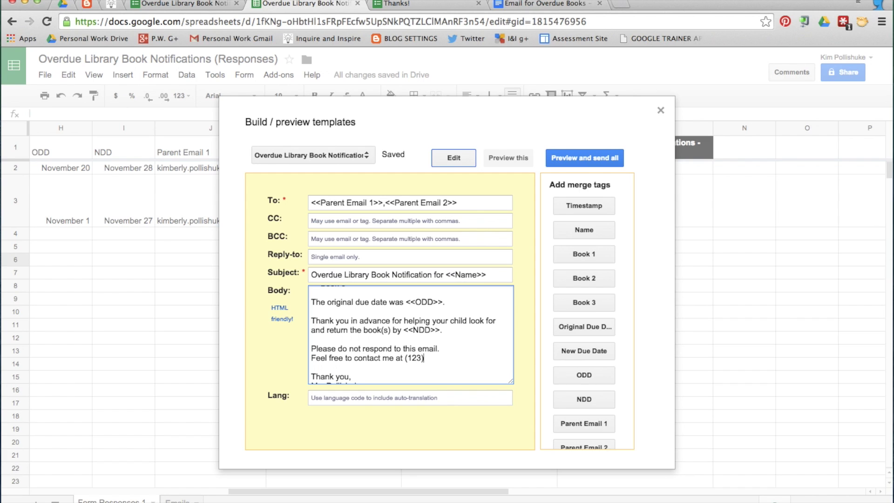
type("-7890.")
scroll(400, 340, "down", 1)
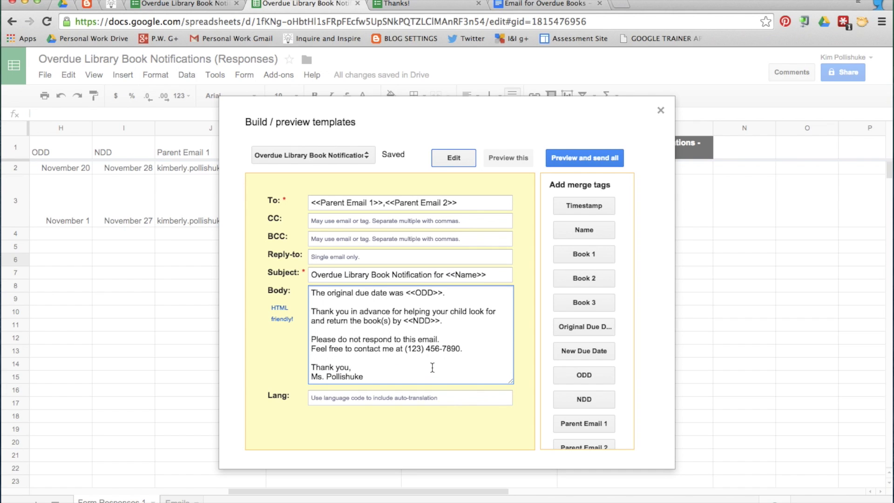
Preview the row 1 email merged with The Hunger Games, Catching Fire and the November 20 and 28 dates
left_click(512, 161)
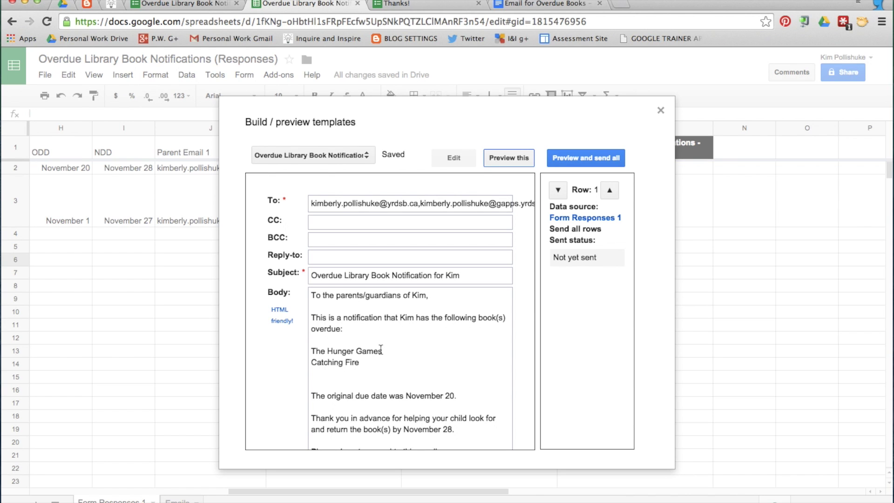
scroll(381, 346, "down", 4)
scroll(380, 354, "up", 4)
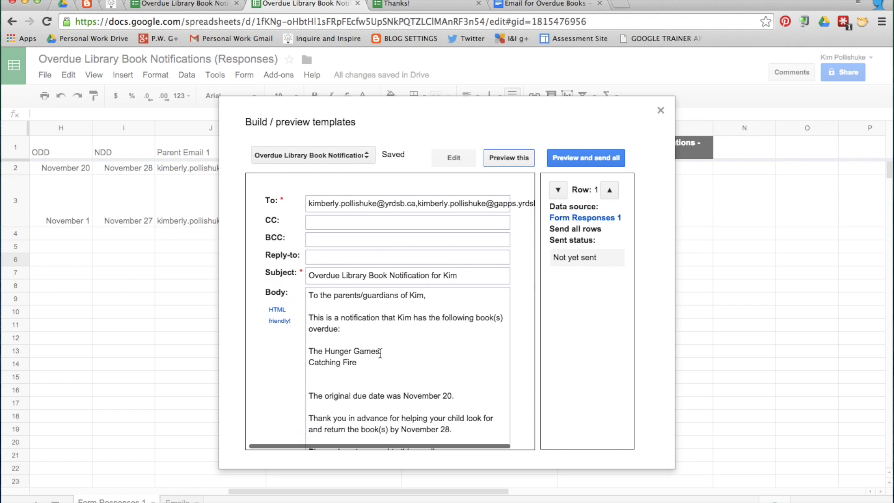
Review the merged previews for both response rows, then send all the notification emails
left_click(577, 160)
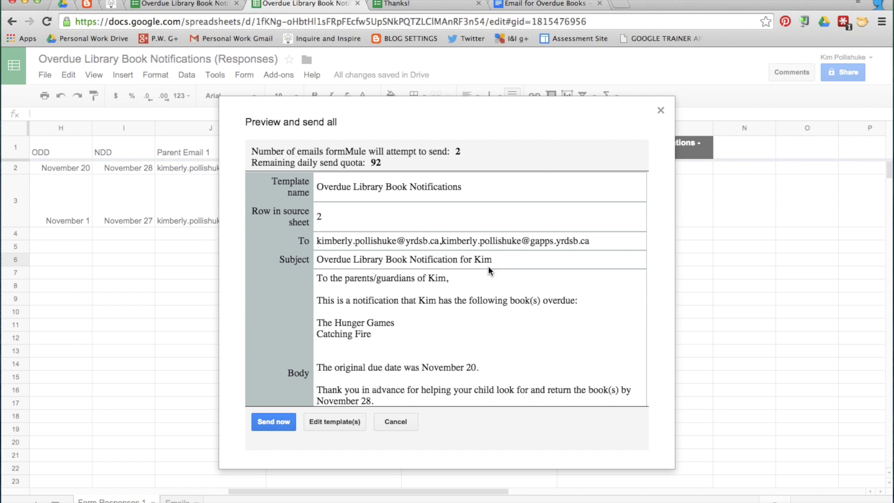
scroll(482, 305, "down", 4)
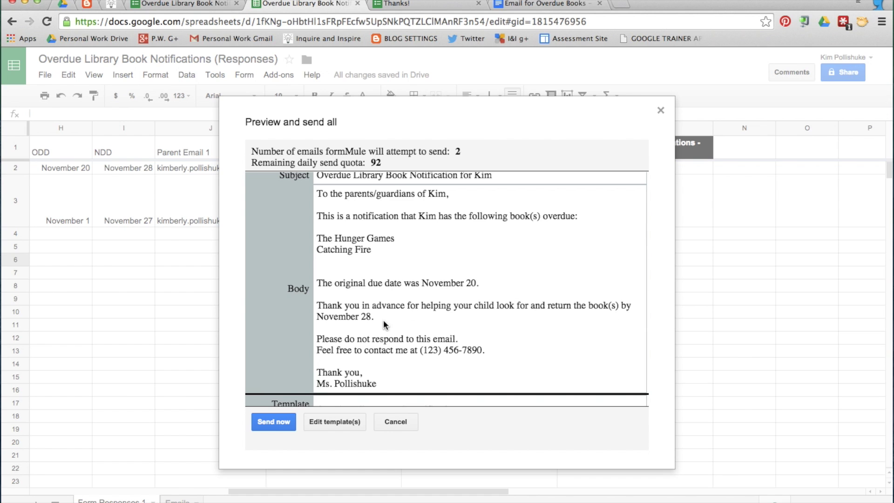
scroll(386, 317, "down", 10)
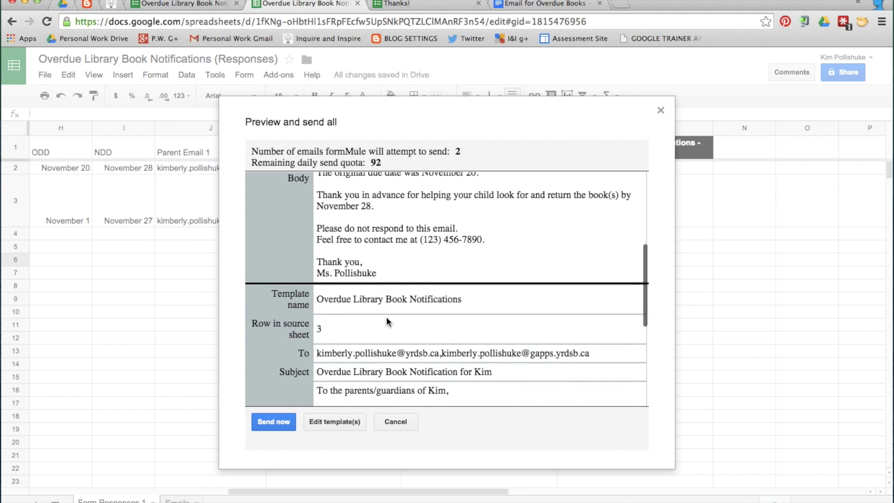
scroll(387, 316, "down", 5)
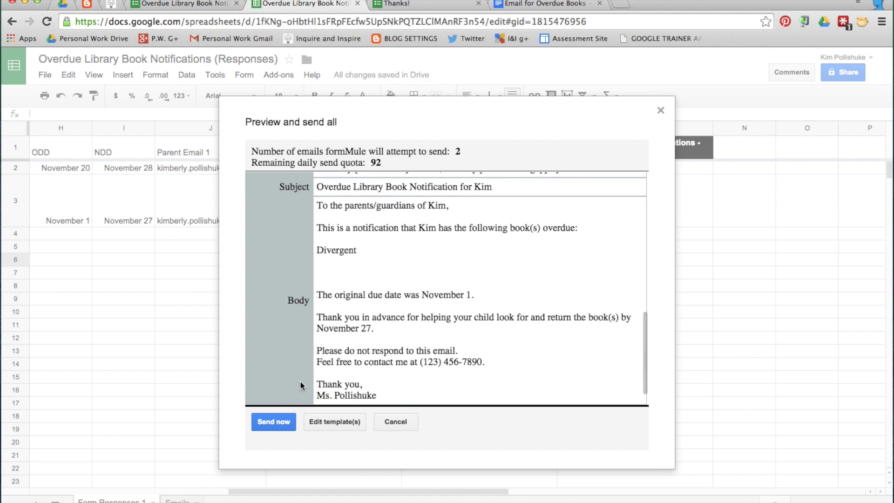
left_click(273, 422)
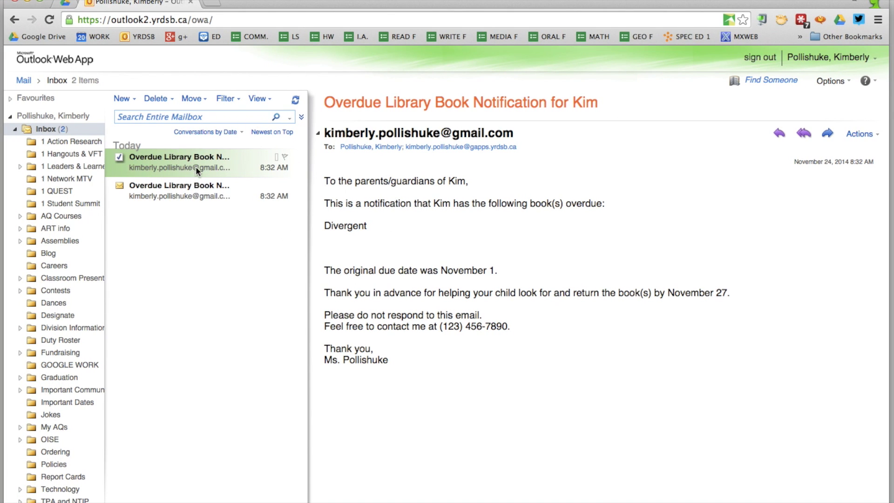
Open the second 'Overdue Library Book Notification' message in the Outlook inbox
left_click(200, 187)
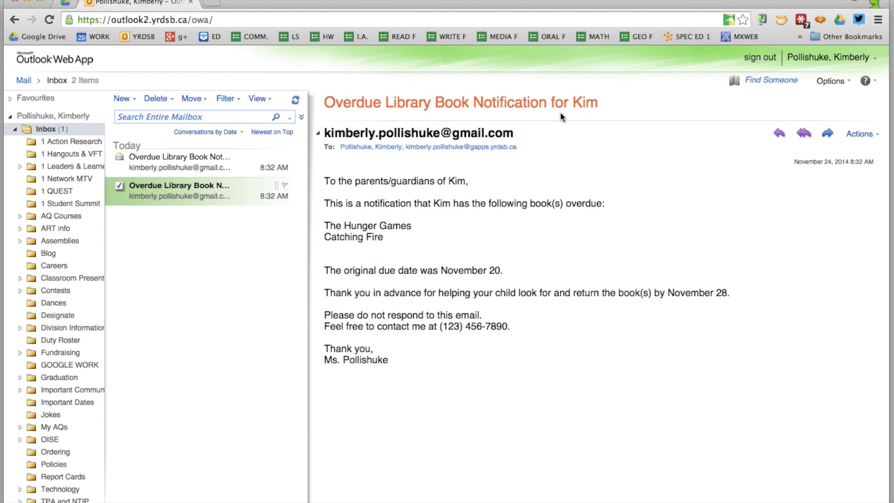